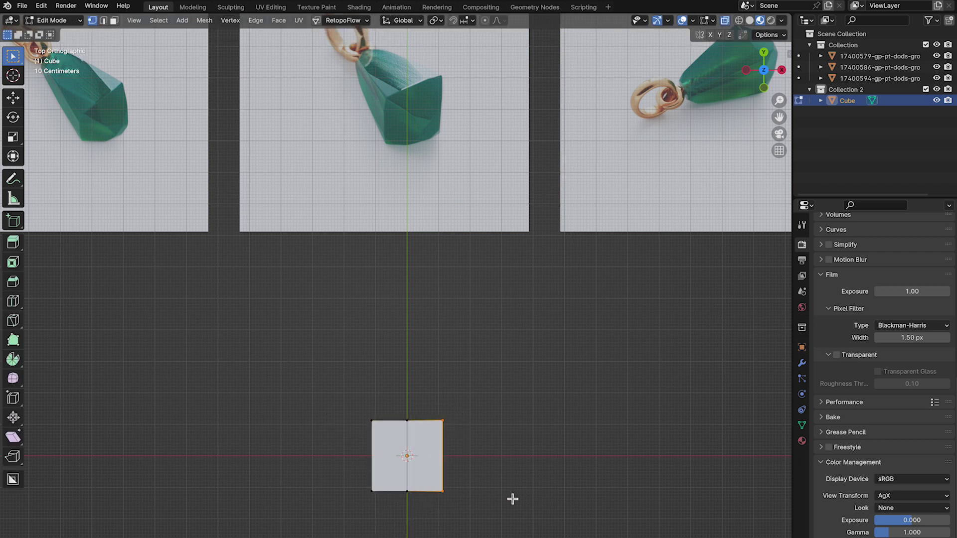
- Lengthen the block by moving its wide end face outward along the X axis
{"action": "middle_click_drag", "start_coordinate": [384, 508], "coordinate": [493, 339]}
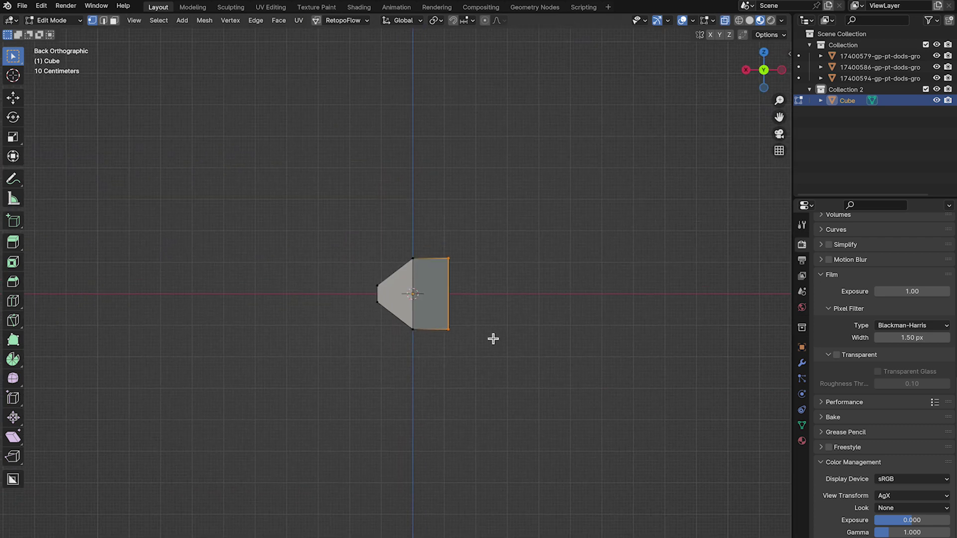
{"action": "scroll", "coordinate": [493, 339], "scroll_direction": "up", "scroll_amount": 6}
{"action": "middle_click_drag", "start_coordinate": [542, 375], "coordinate": [435, 360], "text": "shift"}
{"action": "key", "text": "g"}
{"action": "key", "text": "x"}
{"action": "left_click", "coordinate": [639, 361]}
- Narrow the extended end of the block so the body tapers toward it
{"action": "scroll", "coordinate": [638, 361], "scroll_direction": "down", "scroll_amount": 3}
{"action": "middle_click_drag", "start_coordinate": [638, 361], "coordinate": [366, 460]}
{"action": "middle_click_drag", "start_coordinate": [365, 460], "coordinate": [487, 420], "text": "shift"}
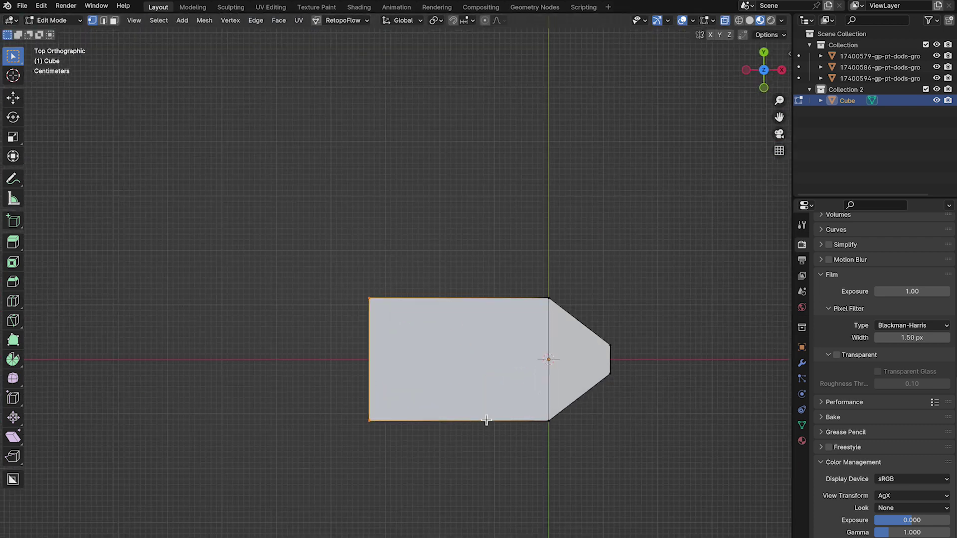
{"action": "left_click", "coordinate": [396, 380]}
{"action": "scroll", "coordinate": [448, 371], "scroll_direction": "down", "scroll_amount": 3}
{"action": "middle_click_drag", "start_coordinate": [488, 367], "coordinate": [409, 397], "text": "shift"}
{"action": "scroll", "coordinate": [408, 396], "scroll_direction": "up", "scroll_amount": 3}
- Finish mesh editing and activate BoxCutter on the block
{"action": "key", "text": "Tab"}
{"action": "key", "text": "n"}
{"action": "left_click", "coordinate": [708, 67]}
{"action": "middle_click_drag", "start_coordinate": [558, 259], "coordinate": [562, 380]}
{"action": "left_click_drag", "start_coordinate": [329, 267], "coordinate": [453, 308]}
{"action": "mouse_move", "coordinate": [424, 294]}
{"action": "middle_mouse_down"}
{"action": "mouse_move", "coordinate": [400, 317]}
{"action": "mouse_move", "coordinate": [409, 347]}
{"action": "mouse_move", "coordinate": [431, 243]}
{"action": "mouse_move", "coordinate": [535, 273]}
{"action": "mouse_move", "coordinate": [525, 424]}
{"action": "mouse_move", "coordinate": [495, 337]}
{"action": "middle_mouse_up"}
{"action": "scroll", "coordinate": [400, 319], "scroll_direction": "up", "scroll_amount": 4}
{"action": "scroll", "coordinate": [432, 243], "scroll_direction": "down", "scroll_amount": 4}
{"action": "key", "text": "ctrl+z"}
- Slice three edges off the block with box cuts made from different viewing angles
{"action": "scroll", "coordinate": [534, 273], "scroll_direction": "down", "scroll_amount": 4}
{"action": "key", "text": "z"}
{"action": "left_click_drag", "start_coordinate": [307, 278], "coordinate": [512, 328]}
{"action": "mouse_move", "coordinate": [526, 320]}
{"action": "middle_mouse_down"}
{"action": "mouse_move", "coordinate": [448, 342]}
{"action": "mouse_move", "coordinate": [405, 331]}
{"action": "middle_mouse_up"}
{"action": "left_click_drag", "start_coordinate": [252, 261], "coordinate": [566, 334]}
{"action": "mouse_move", "coordinate": [567, 334]}
{"action": "middle_mouse_down"}
{"action": "mouse_move", "coordinate": [596, 324]}
{"action": "mouse_move", "coordinate": [594, 256]}
{"action": "mouse_move", "coordinate": [472, 352]}
{"action": "middle_mouse_up"}
{"action": "left_click_drag", "start_coordinate": [348, 294], "coordinate": [636, 332]}
- Trim two more corners from the block's other side with box cuts to form additional facets
{"action": "middle_click_drag", "start_coordinate": [605, 374], "coordinate": [326, 337]}
{"action": "middle_click_drag", "start_coordinate": [404, 304], "coordinate": [214, 269]}
{"action": "mouse_move", "coordinate": [215, 266]}
{"action": "left_mouse_down"}
{"action": "mouse_move", "coordinate": [421, 323]}
{"action": "mouse_move", "coordinate": [434, 316]}
{"action": "left_mouse_up"}
{"action": "left_click_drag", "start_coordinate": [224, 231], "coordinate": [570, 312]}
{"action": "mouse_move", "coordinate": [570, 312]}
{"action": "middle_mouse_down"}
{"action": "mouse_move", "coordinate": [471, 399]}
{"action": "mouse_move", "coordinate": [376, 342]}
{"action": "mouse_move", "coordinate": [487, 438]}
{"action": "middle_mouse_up"}
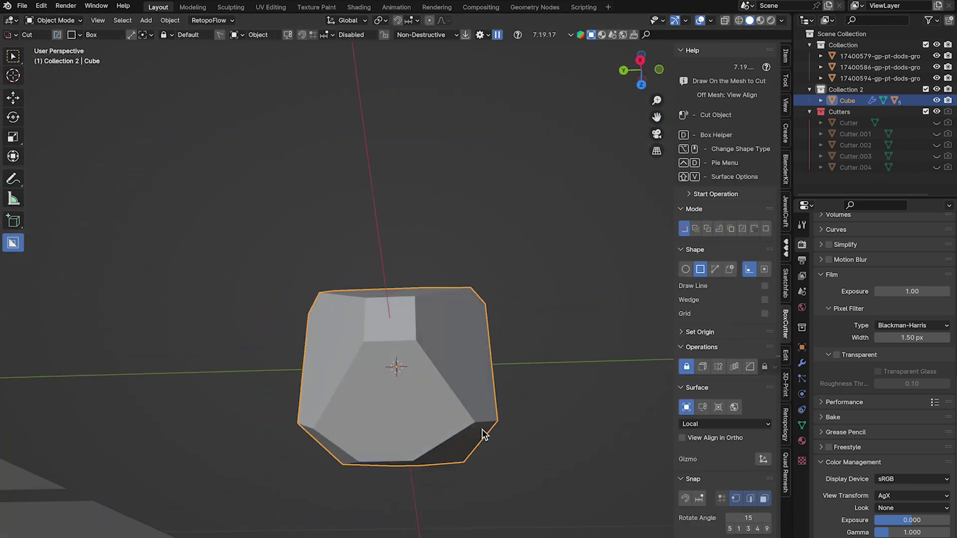
{"action": "scroll", "coordinate": [524, 411], "scroll_direction": "up", "scroll_amount": 3}
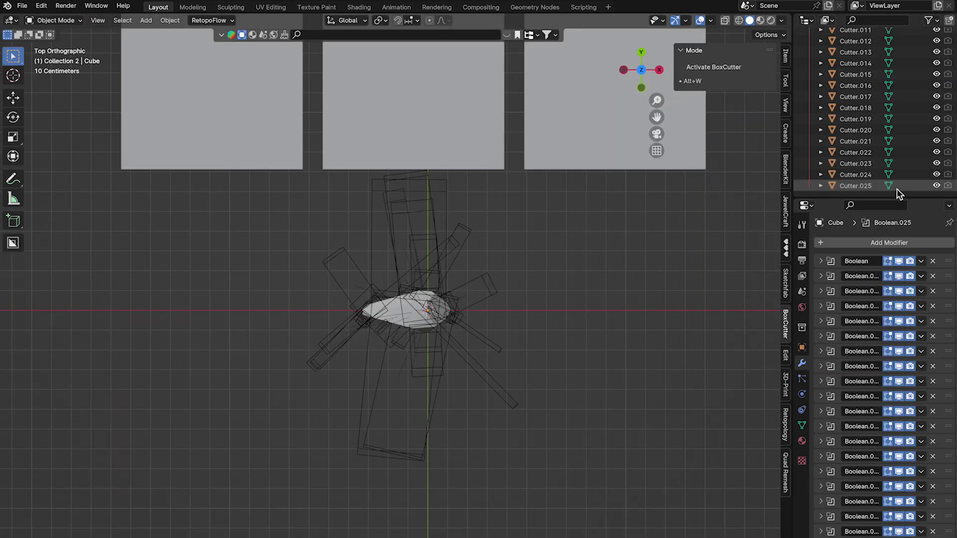
- Duplicate the gem together with all its cutters and place the copy further along negative X
{"action": "left_click_drag", "start_coordinate": [587, 253], "coordinate": [310, 369]}
{"action": "key", "text": "shift+d"}
{"action": "key", "text": "x"}
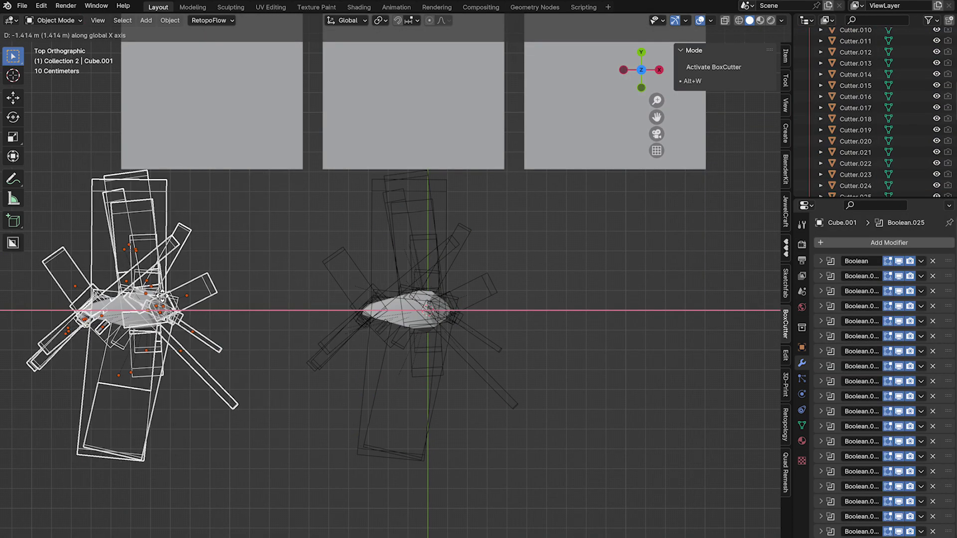
{"action": "left_click", "coordinate": [128, 289]}
- Enlarge the outliner and hide the duplicated gem with its cutters
{"action": "middle_click_drag", "start_coordinate": [616, 203], "coordinate": [703, 200], "text": "shift"}
{"action": "left_click_drag", "start_coordinate": [851, 202], "coordinate": [853, 473]}
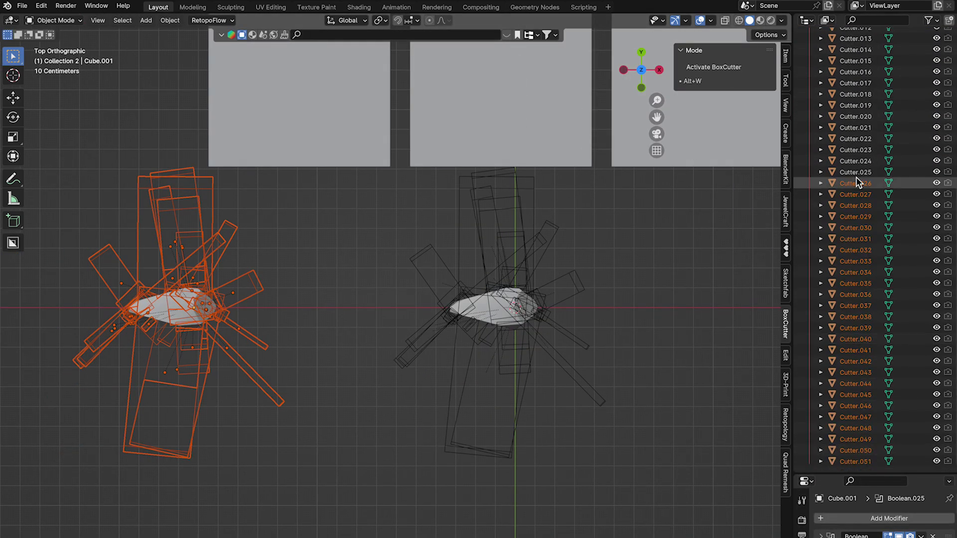
{"action": "left_click_drag", "start_coordinate": [325, 219], "coordinate": [22, 430]}
{"action": "key", "text": "h"}
{"action": "scroll", "coordinate": [844, 219], "scroll_direction": "up", "scroll_amount": 11}
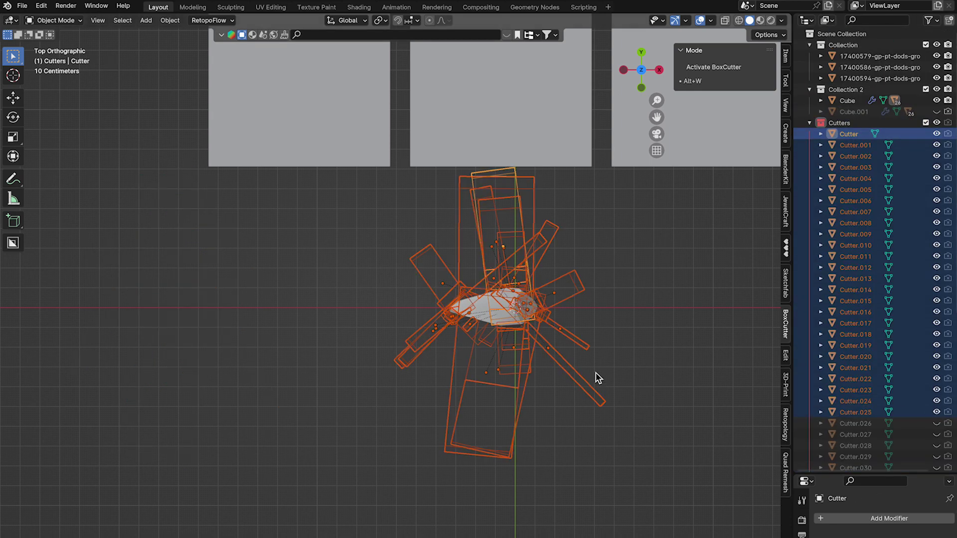
{"action": "left_click", "coordinate": [723, 177]}
{"action": "scroll", "coordinate": [474, 303], "scroll_direction": "up", "scroll_amount": 6}
{"action": "middle_click_drag", "start_coordinate": [474, 303], "coordinate": [372, 309], "text": "shift"}
{"action": "key", "text": "ctrl+z"}
{"action": "key", "text": "ctrl+z"}
{"action": "scroll", "coordinate": [373, 310], "scroll_direction": "down", "scroll_amount": 5}
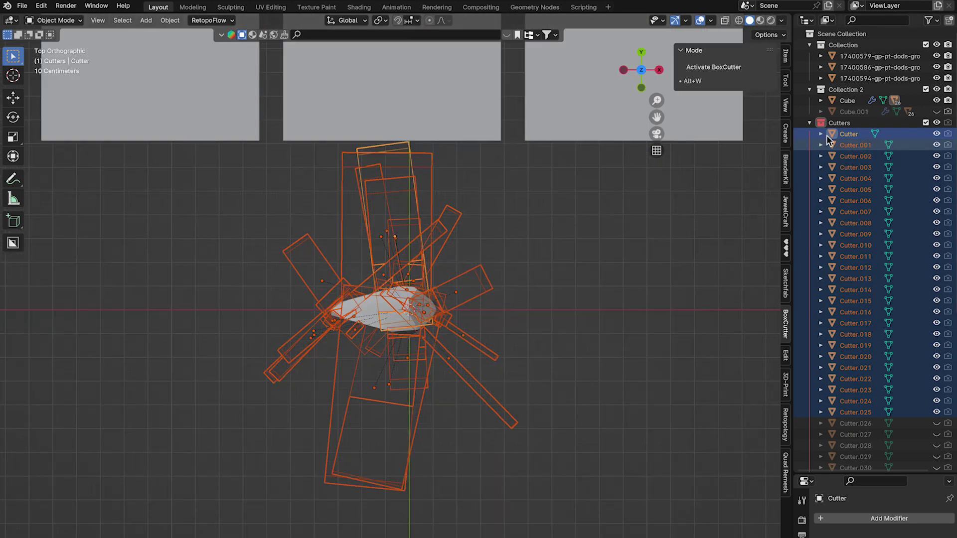
- Collapse the Cutters collection and apply all Boolean modifiers on the original gem
{"action": "left_click", "coordinate": [809, 123]}
{"action": "left_click_drag", "start_coordinate": [851, 470], "coordinate": [852, 141]}
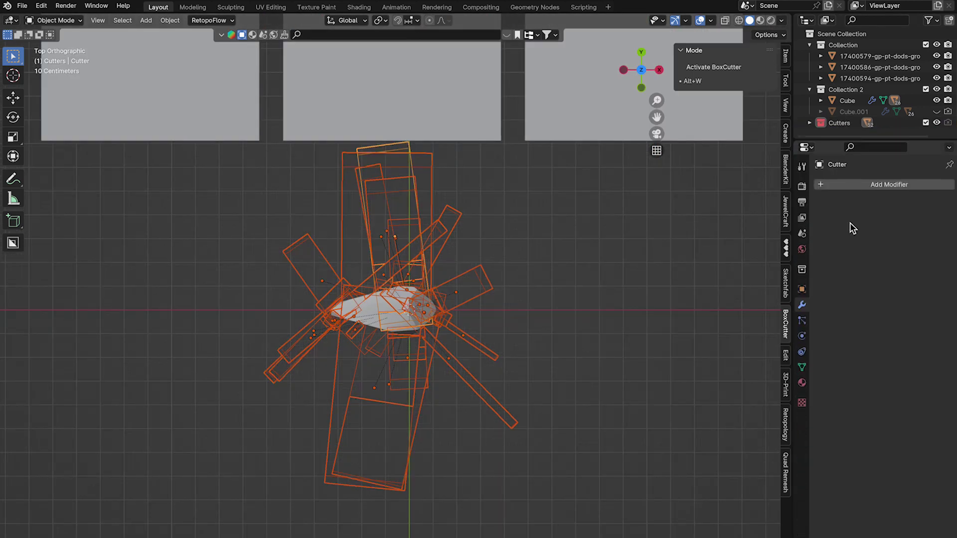
{"action": "left_click", "coordinate": [389, 312]}
{"action": "left_click", "coordinate": [920, 203]}
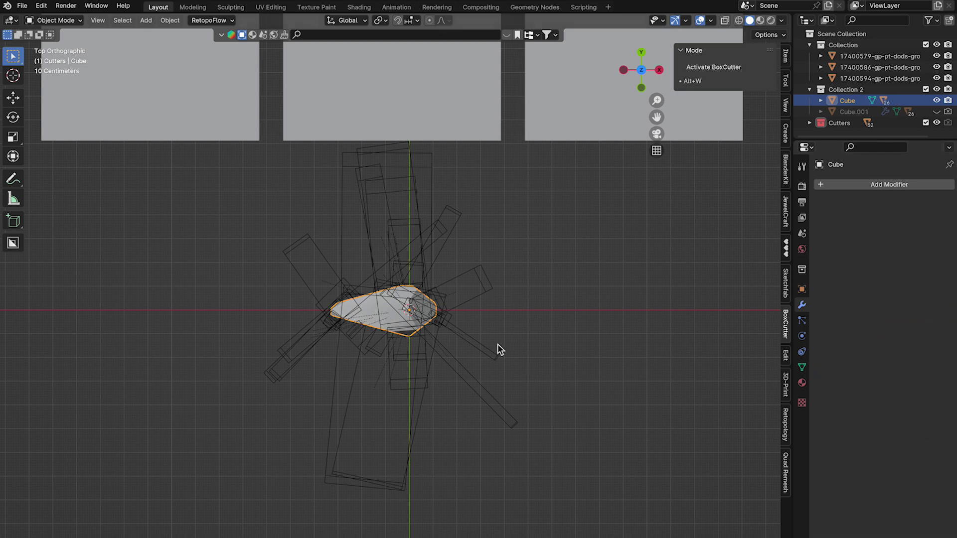
- Hide the original gem's cutters, from Cutter to Cutter.025, in the Cutters collection
{"action": "scroll", "coordinate": [498, 350], "scroll_direction": "up", "scroll_amount": 2}
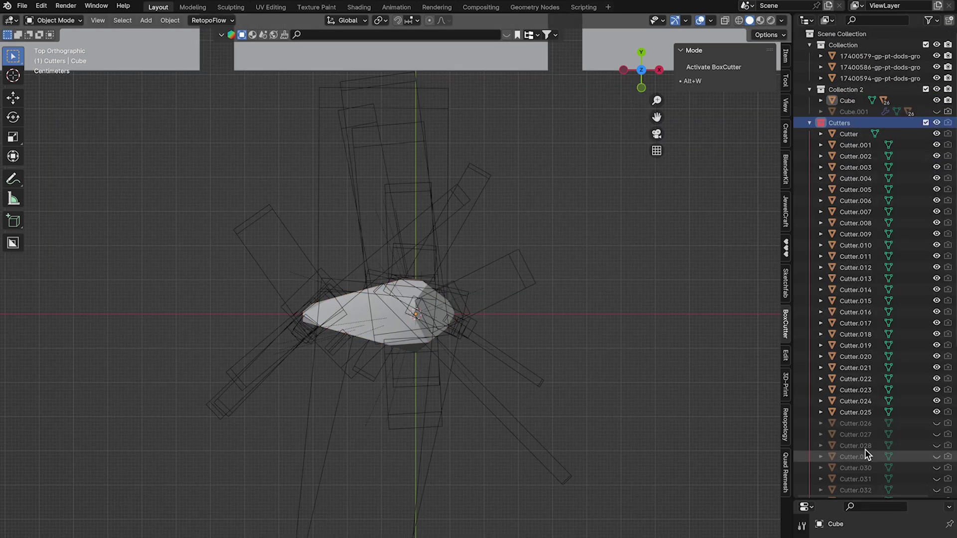
{"action": "left_click", "coordinate": [858, 143]}
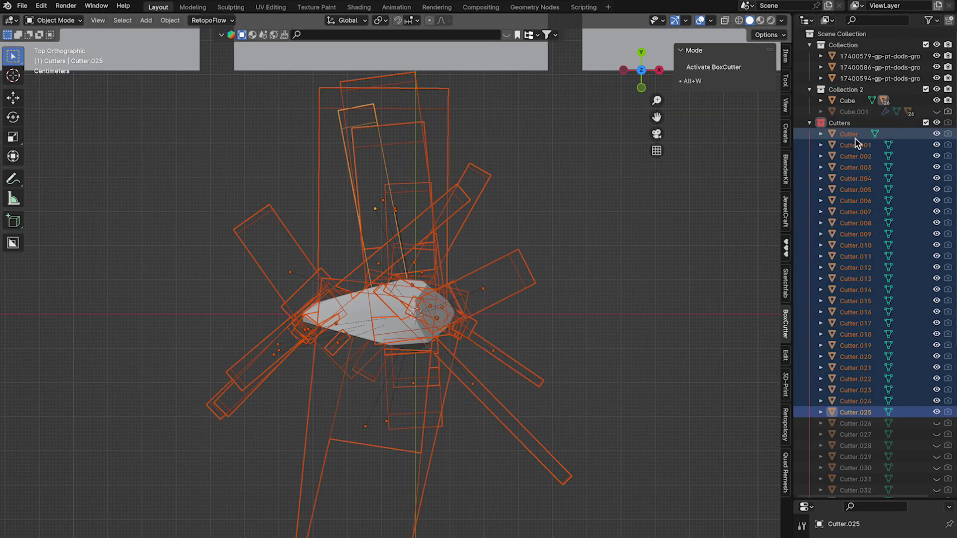
{"action": "key", "text": "h"}
{"action": "left_click", "coordinate": [405, 314]}
{"action": "middle_click_drag", "start_coordinate": [406, 314], "coordinate": [449, 279]}
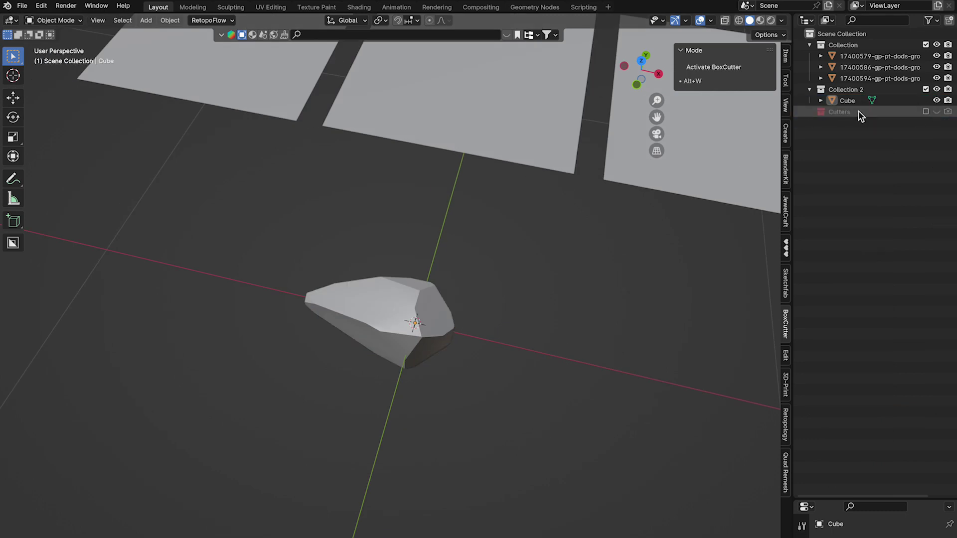
- Edit the gem mesh and slide a vertex at its faceted end about 0.03 along its edge
{"action": "left_click", "coordinate": [452, 305]}
{"action": "scroll", "coordinate": [439, 289], "scroll_direction": "up", "scroll_amount": 4}
{"action": "key", "text": "Tab"}
{"action": "scroll", "coordinate": [468, 291], "scroll_direction": "up", "scroll_amount": 3}
{"action": "left_click", "coordinate": [441, 224]}
{"action": "middle_click_drag", "start_coordinate": [444, 227], "coordinate": [451, 301]}
{"action": "scroll", "coordinate": [533, 292], "scroll_direction": "down", "scroll_amount": 2}
{"action": "scroll", "coordinate": [482, 279], "scroll_direction": "up", "scroll_amount": 6}
{"action": "middle_click_drag", "start_coordinate": [489, 199], "coordinate": [483, 387], "text": "shift"}
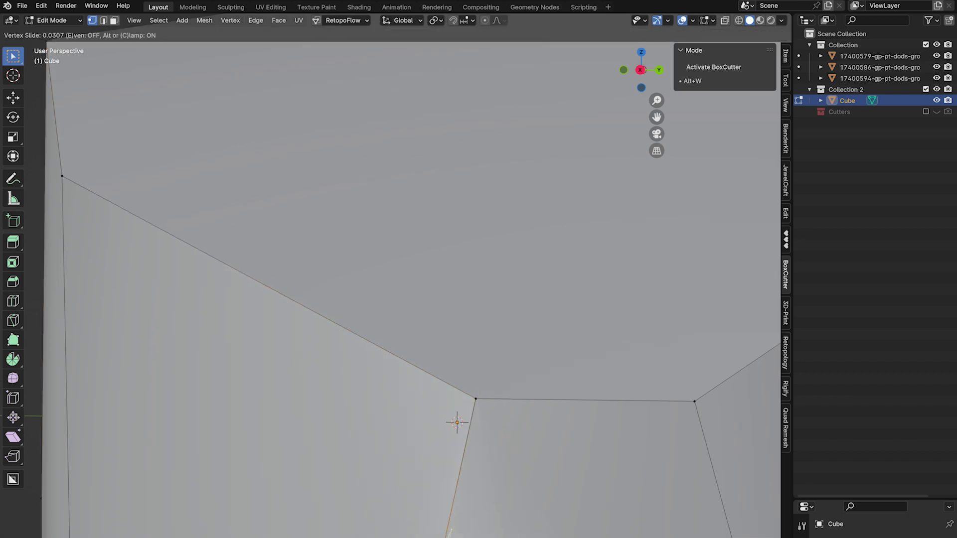
{"action": "left_click", "coordinate": [464, 346]}
- Adjust further vertices around the gem's facets to refine its outline
{"action": "scroll", "coordinate": [463, 346], "scroll_direction": "down", "scroll_amount": 3}
{"action": "middle_click_drag", "start_coordinate": [463, 345], "coordinate": [419, 207]}
{"action": "scroll", "coordinate": [348, 310], "scroll_direction": "up", "scroll_amount": 3}
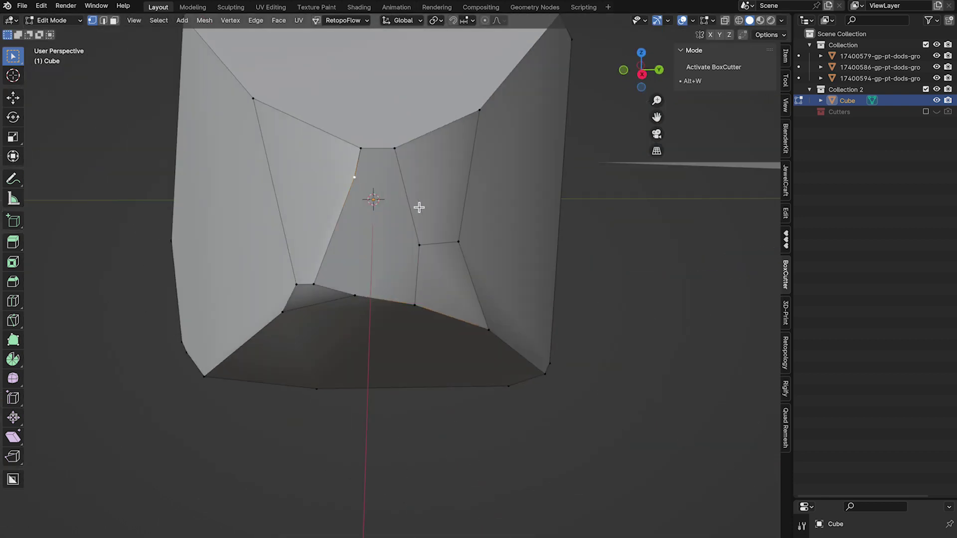
{"action": "scroll", "coordinate": [357, 306], "scroll_direction": "down", "scroll_amount": 3}
{"action": "middle_click_drag", "start_coordinate": [357, 306], "coordinate": [421, 346]}
{"action": "left_click", "coordinate": [202, 263]}
{"action": "scroll", "coordinate": [203, 262], "scroll_direction": "down", "scroll_amount": 3}
{"action": "left_click", "coordinate": [411, 401]}
- Finish mesh editing and shade the gem flat
{"action": "mouse_move", "coordinate": [412, 401]}
{"action": "middle_mouse_down"}
{"action": "mouse_move", "coordinate": [600, 239]}
{"action": "mouse_move", "coordinate": [567, 288]}
{"action": "mouse_move", "coordinate": [463, 320]}
{"action": "mouse_move", "coordinate": [433, 410]}
{"action": "mouse_move", "coordinate": [429, 270]}
{"action": "mouse_move", "coordinate": [475, 351]}
{"action": "mouse_move", "coordinate": [680, 274]}
{"action": "mouse_move", "coordinate": [683, 322]}
{"action": "mouse_move", "coordinate": [468, 264]}
{"action": "middle_mouse_up"}
{"action": "key", "text": "Tab"}
{"action": "scroll", "coordinate": [430, 277], "scroll_direction": "up", "scroll_amount": 4}
{"action": "right_click", "coordinate": [429, 270]}
{"action": "left_click", "coordinate": [430, 281]}
{"action": "scroll", "coordinate": [430, 281], "scroll_direction": "down", "scroll_amount": 4}
- In the top view with X-ray, select the vertices of the gem's blunt tip and slide them about 0.2 along their edges
{"action": "key", "text": "Tab"}
{"action": "key", "text": "alt+z"}
{"action": "key", "text": "KP_7"}
{"action": "left_click_drag", "start_coordinate": [573, 310], "coordinate": [496, 167]}
{"action": "key", "text": "g"}
{"action": "key", "text": "g"}
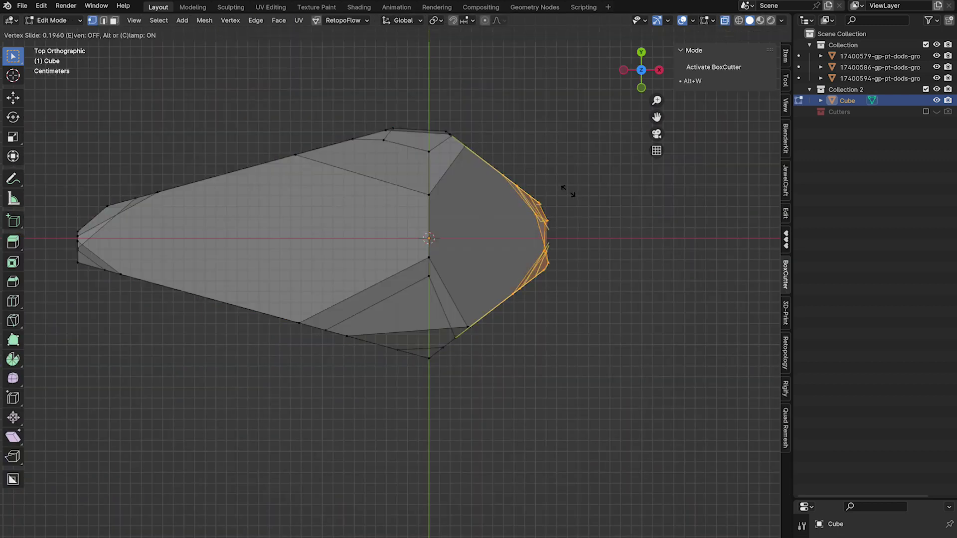
{"action": "left_click", "coordinate": [568, 192]}
- Reposition the blunt-tip vertices in the front view without X-ray and finish mesh editing
{"action": "key", "text": "alt+z"}
{"action": "middle_click_drag", "start_coordinate": [567, 194], "coordinate": [570, 239]}
{"action": "key", "text": "KP_1"}
{"action": "key", "text": "g"}
{"action": "left_click", "coordinate": [641, 240]}
{"action": "middle_click_drag", "start_coordinate": [642, 240], "coordinate": [588, 319]}
{"action": "left_click", "coordinate": [671, 274]}
{"action": "key", "text": "Tab"}
- Add a Bevel modifier to the gem with an amount of 0.0006 m and 5 segments
{"action": "scroll", "coordinate": [735, 293], "scroll_direction": "down", "scroll_amount": 5}
{"action": "scroll", "coordinate": [588, 348], "scroll_direction": "up", "scroll_amount": 5}
{"action": "middle_click_drag", "start_coordinate": [589, 380], "coordinate": [601, 346]}
{"action": "scroll", "coordinate": [601, 343], "scroll_direction": "up", "scroll_amount": 4}
{"action": "left_click", "coordinate": [882, 261]}
{"action": "type", "text": "b"}
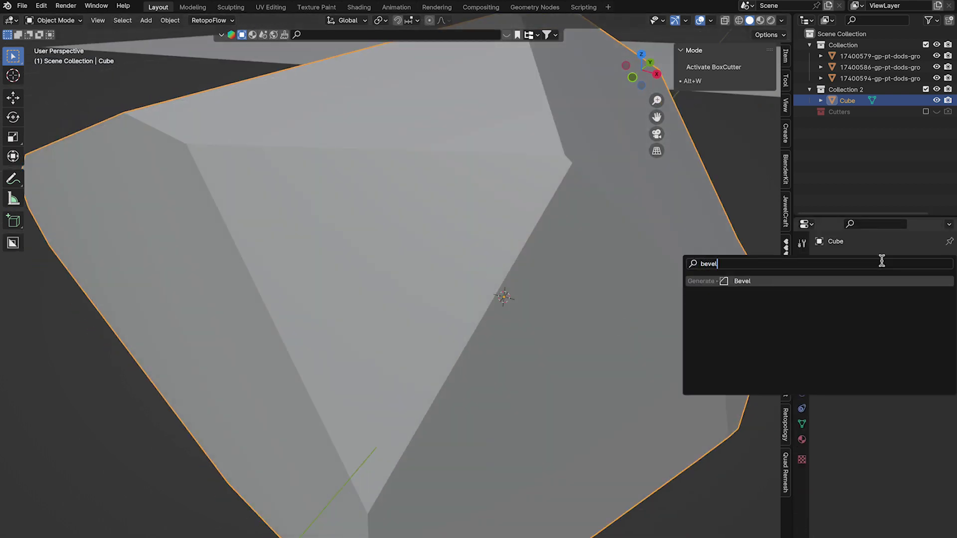
{"action": "type", "text": "evel"}
{"action": "key", "text": "Return"}
{"action": "scroll", "coordinate": [660, 295], "scroll_direction": "down", "scroll_amount": 4}
{"action": "middle_click_drag", "start_coordinate": [660, 294], "coordinate": [90, 279]}
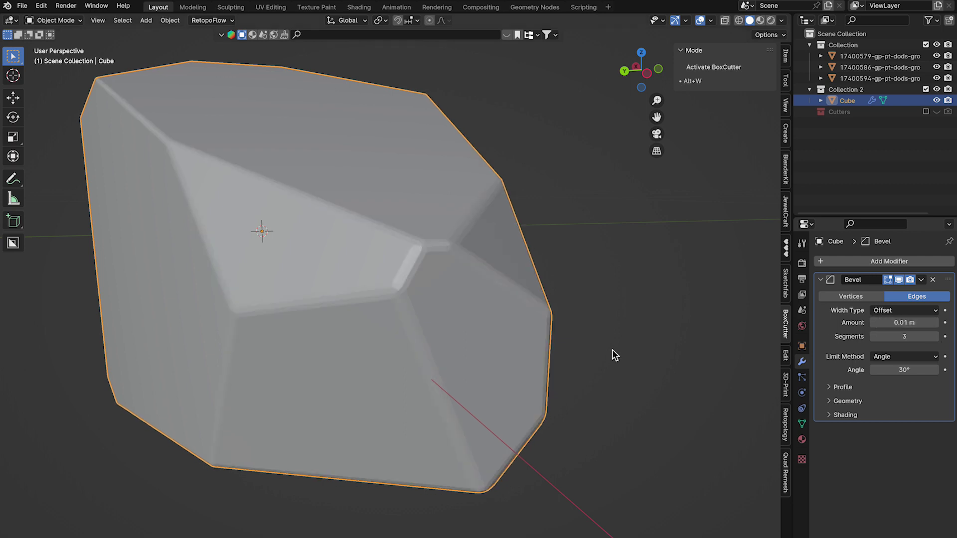
{"action": "middle_click_drag", "start_coordinate": [612, 349], "coordinate": [436, 359]}
{"action": "scroll", "coordinate": [436, 358], "scroll_direction": "up", "scroll_amount": 4}
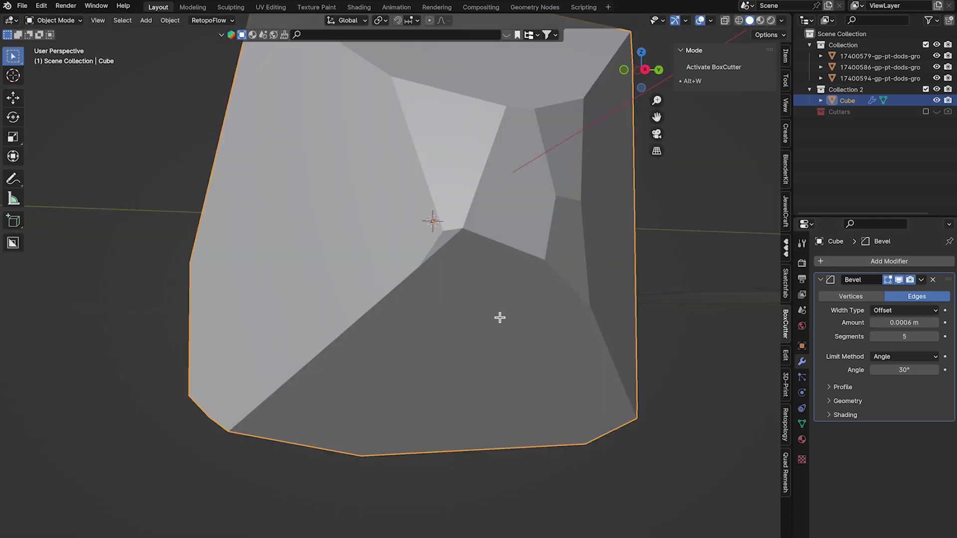
- Merge all of the gem's vertices by distance
{"action": "key", "text": "shift+s"}
{"action": "left_click", "coordinate": [501, 316]}
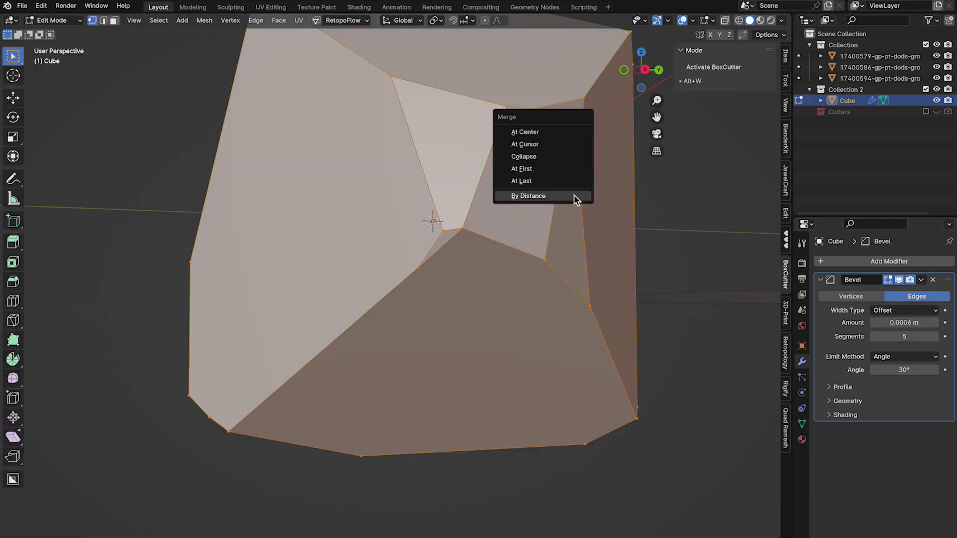
{"action": "left_click", "coordinate": [573, 195]}
- Move the gem along positive X until its narrow end clears the world origin
{"action": "key", "text": "g"}
{"action": "key", "text": "x"}
{"action": "left_click", "coordinate": [433, 356]}
{"action": "scroll", "coordinate": [414, 283], "scroll_direction": "up", "scroll_amount": 4}
- Add a 32-vertex cylinder lying along X with a radius of 0.015 m and a depth of 0.3 m
{"action": "key", "text": "shift+a"}
{"action": "mouse_move", "coordinate": [412, 287]}
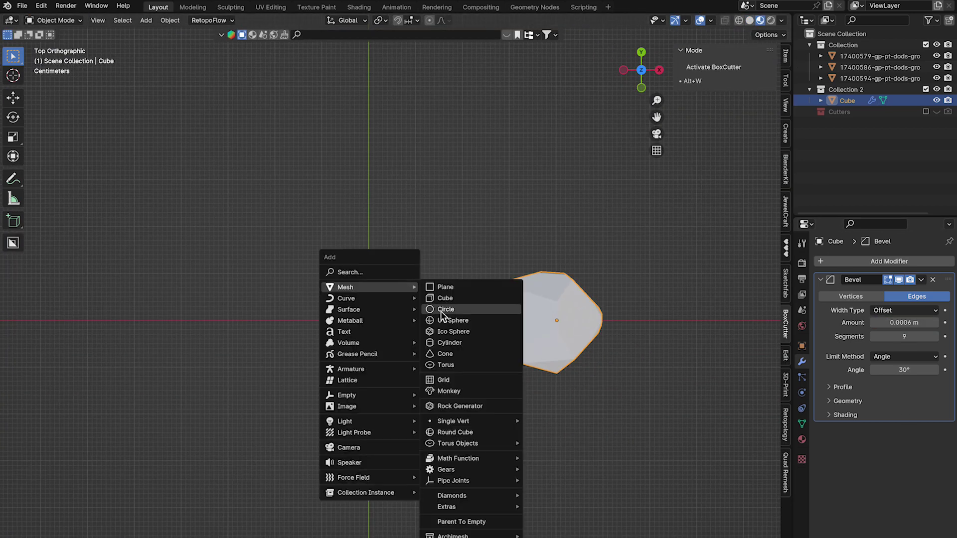
{"action": "left_click", "coordinate": [450, 343]}
{"action": "left_click_drag", "start_coordinate": [149, 457], "coordinate": [105, 457]}
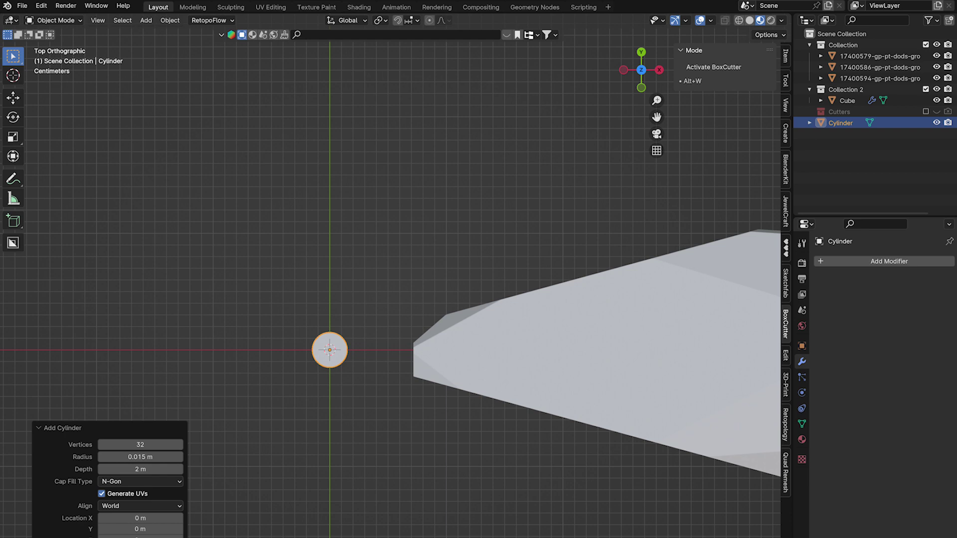
{"action": "scroll", "coordinate": [366, 377], "scroll_direction": "down", "scroll_amount": 5}
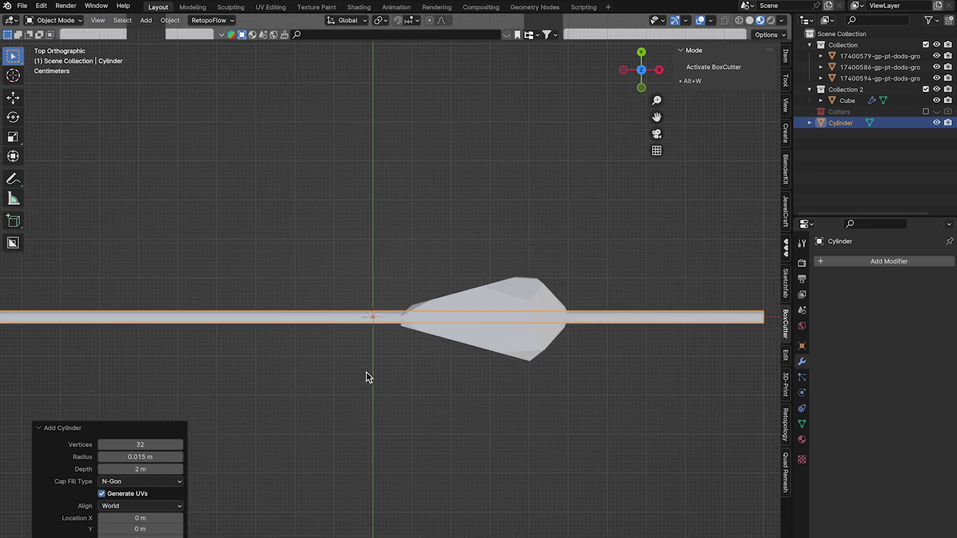
{"action": "scroll", "coordinate": [339, 389], "scroll_direction": "up", "scroll_amount": 4}
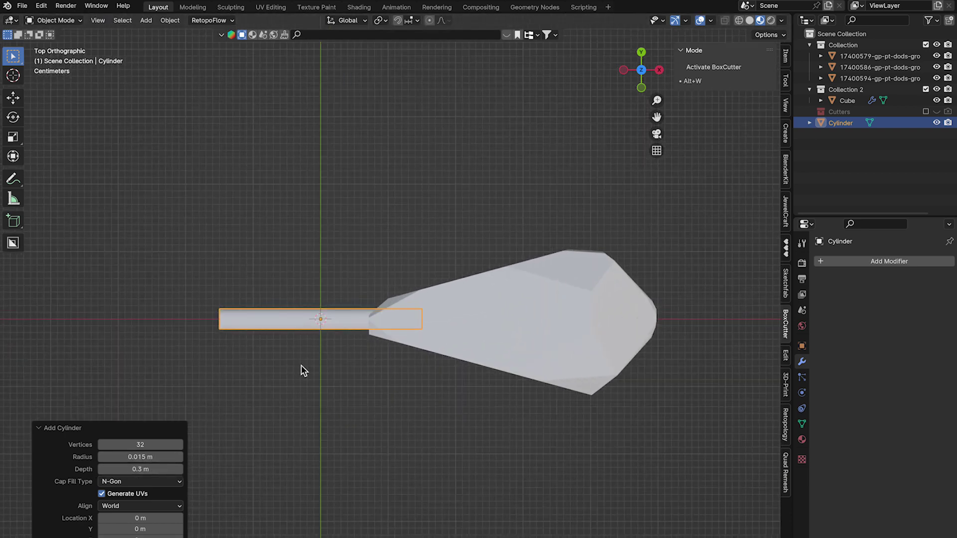
- Switch the viewport to solid shading with X-ray and inspect how the cylinder meets the gem's narrow end
{"action": "left_click", "coordinate": [749, 21]}
{"action": "left_click", "coordinate": [725, 20]}
{"action": "mouse_move", "coordinate": [333, 384]}
{"action": "middle_mouse_down"}
{"action": "mouse_move", "coordinate": [459, 283]}
{"action": "mouse_move", "coordinate": [399, 319]}
{"action": "middle_mouse_up"}
{"action": "scroll", "coordinate": [309, 344], "scroll_direction": "up", "scroll_amount": 5}
{"action": "scroll", "coordinate": [399, 384], "scroll_direction": "down", "scroll_amount": 4}
{"action": "middle_click_drag", "start_coordinate": [399, 383], "coordinate": [543, 422]}
{"action": "scroll", "coordinate": [544, 422], "scroll_direction": "down", "scroll_amount": 2}
{"action": "key", "text": "KP_7"}
{"action": "middle_click_drag", "start_coordinate": [679, 294], "coordinate": [575, 303], "text": "shift"}
{"action": "key", "text": "Tab"}
{"action": "key", "text": "Tab"}
- Apply the object transforms and move the cylinder along X relative to the gem
{"action": "left_click", "coordinate": [573, 305]}
{"action": "left_click", "coordinate": [383, 293]}
{"action": "key", "text": "ctrl+a"}
{"action": "left_click", "coordinate": [381, 293]}
{"action": "left_click", "coordinate": [561, 294]}
{"action": "key", "text": "g"}
{"action": "key", "text": "x"}
{"action": "left_click", "coordinate": [413, 299]}
- Shift the cylinder about 0.015 m along X so its end sits just inside the gem's narrow tip
{"action": "middle_click_drag", "start_coordinate": [413, 299], "coordinate": [364, 332]}
{"action": "scroll", "coordinate": [546, 201], "scroll_direction": "up", "scroll_amount": 4}
{"action": "middle_click_drag", "start_coordinate": [364, 331], "coordinate": [607, 376], "text": "shift"}
{"action": "left_click", "coordinate": [606, 375]}
{"action": "key", "text": "KP_7"}
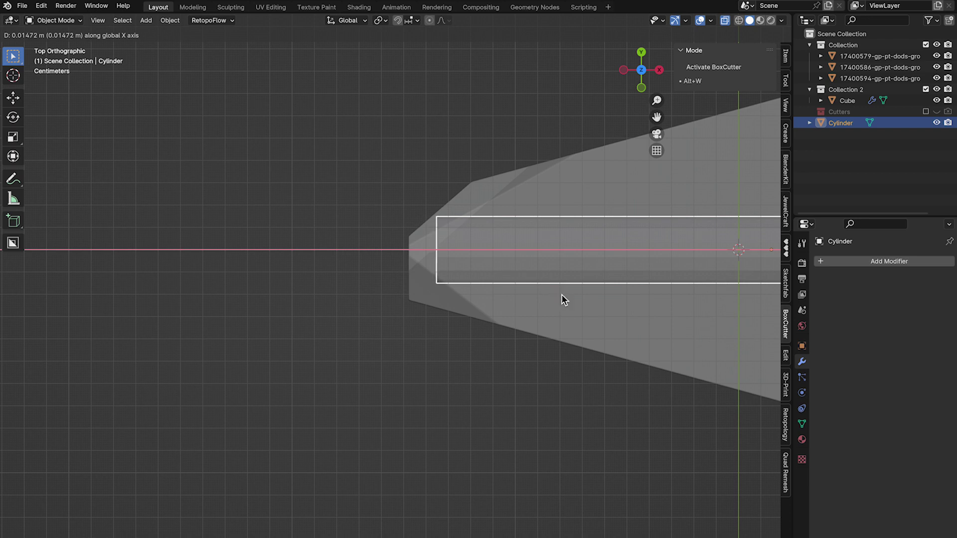
{"action": "left_click", "coordinate": [561, 294]}
{"action": "key", "text": "KP_3"}
{"action": "key", "text": "Tab"}
{"action": "mouse_move", "coordinate": [484, 377]}
{"action": "middle_mouse_down"}
{"action": "mouse_move", "coordinate": [510, 276]}
{"action": "mouse_move", "coordinate": [381, 450]}
{"action": "mouse_move", "coordinate": [630, 331]}
{"action": "mouse_move", "coordinate": [558, 364]}
{"action": "mouse_move", "coordinate": [591, 391]}
{"action": "middle_mouse_up"}
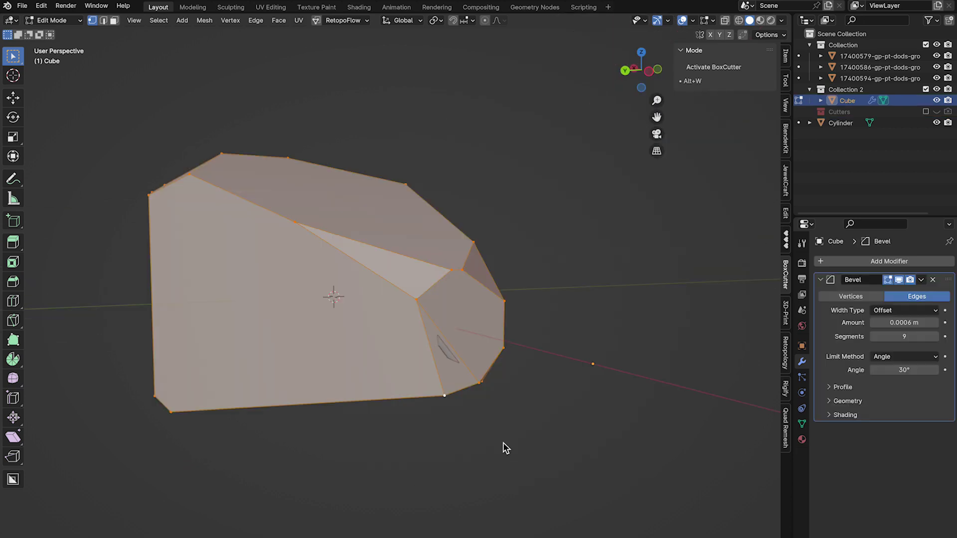
{"action": "key", "text": "Tab"}
{"action": "middle_click_drag", "start_coordinate": [504, 442], "coordinate": [516, 402]}
- Add an edge loop near the cylinder's inner end and three evenly spaced loop cuts between it and the end
{"action": "left_click", "coordinate": [448, 345]}
{"action": "middle_click_drag", "start_coordinate": [449, 344], "coordinate": [753, 472]}
{"action": "key", "text": "Tab"}
{"action": "key", "text": "alt+z"}
{"action": "middle_click_drag", "start_coordinate": [394, 385], "coordinate": [444, 258]}
{"action": "left_click", "coordinate": [372, 311]}
{"action": "left_click", "coordinate": [123, 400]}
{"action": "scroll", "coordinate": [346, 331], "scroll_direction": "up", "scroll_amount": 1}
{"action": "middle_click_drag", "start_coordinate": [419, 333], "coordinate": [525, 269], "text": "shift"}
{"action": "middle_click_drag", "start_coordinate": [526, 269], "coordinate": [468, 279]}
{"action": "key", "text": "ctrl+r"}
{"action": "scroll", "coordinate": [462, 279], "scroll_direction": "up", "scroll_amount": 4}
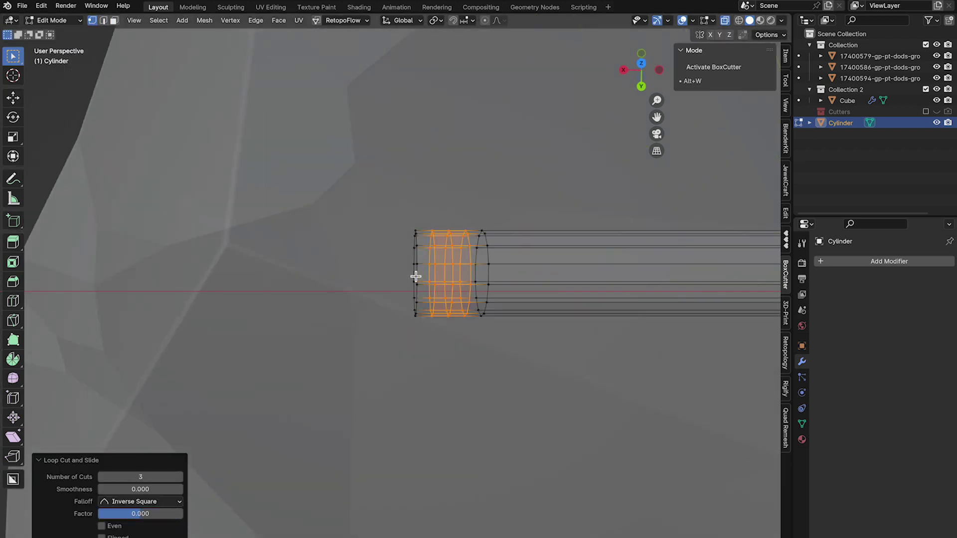
{"action": "right_click", "coordinate": [415, 276]}
- Taper the cylinder's inner end into a rounded tip by scaling its end loop to about 0.2 with smooth proportional editing
{"action": "left_click", "coordinate": [415, 276], "text": "alt"}
{"action": "key", "text": "o"}
{"action": "key", "text": "s"}
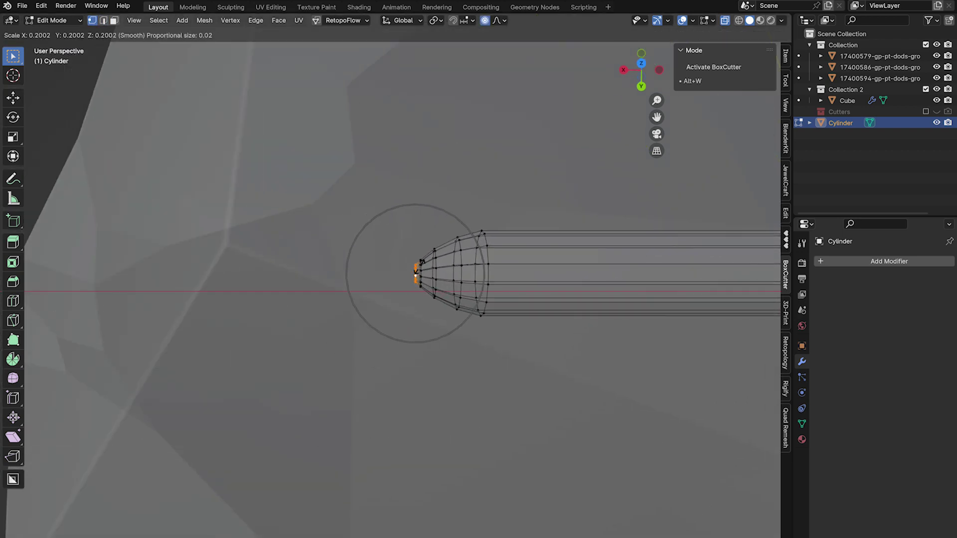
{"action": "left_click", "coordinate": [420, 265]}
{"action": "scroll", "coordinate": [593, 177], "scroll_direction": "down", "scroll_amount": 5}
{"action": "key", "text": "Tab"}
{"action": "middle_click_drag", "start_coordinate": [593, 178], "coordinate": [583, 261]}
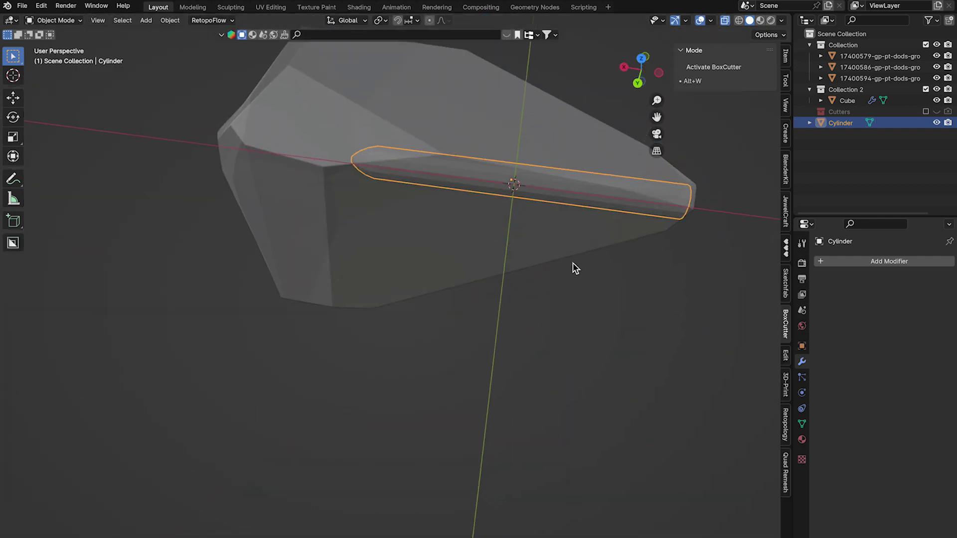
- Add a Subdivision modifier to the cylinder with 3 viewport and 3 render levels
{"action": "scroll", "coordinate": [584, 256], "scroll_direction": "up", "scroll_amount": 2}
{"action": "left_click", "coordinate": [842, 261]}
{"action": "left_click", "coordinate": [914, 304]}
{"action": "key", "text": "Tab"}
{"action": "key", "text": "a"}
{"action": "key", "text": "Tab"}
- Add an edge loop close to the cylinder's outer end to keep that end crisp at the gem's narrow tip
{"action": "middle_click_drag", "start_coordinate": [594, 175], "coordinate": [550, 243]}
{"action": "key", "text": "Tab"}
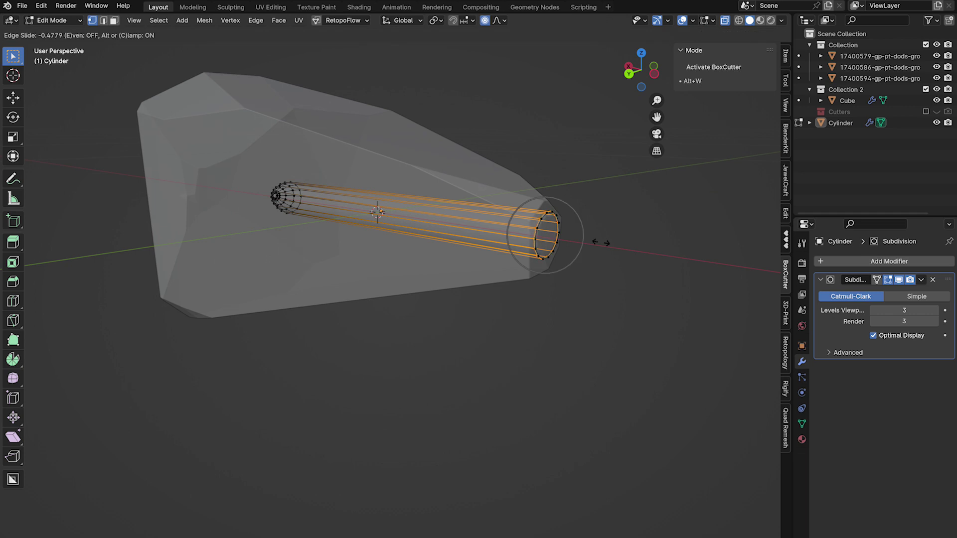
{"action": "key", "text": "Tab"}
{"action": "scroll", "coordinate": [587, 299], "scroll_direction": "up", "scroll_amount": 3}
{"action": "scroll", "coordinate": [599, 274], "scroll_direction": "down", "scroll_amount": 2}
{"action": "middle_click_drag", "start_coordinate": [599, 275], "coordinate": [588, 285]}
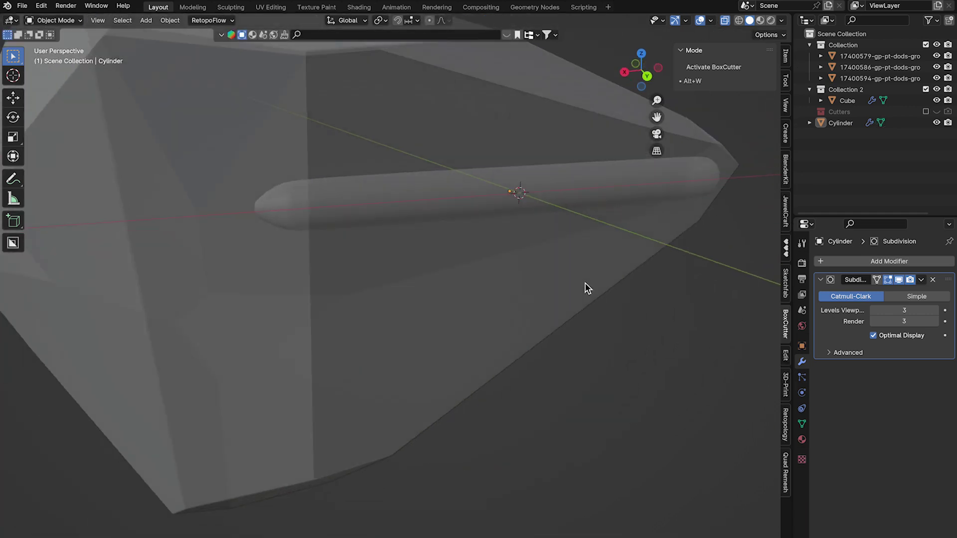
{"action": "key", "text": "Tab"}
{"action": "scroll", "coordinate": [587, 285], "scroll_direction": "down", "scroll_amount": 2}
{"action": "key", "text": "alt+z"}
{"action": "scroll", "coordinate": [509, 262], "scroll_direction": "down", "scroll_amount": 1}
{"action": "mouse_move", "coordinate": [509, 263]}
{"action": "middle_mouse_down"}
{"action": "mouse_move", "coordinate": [583, 372]}
{"action": "mouse_move", "coordinate": [498, 184]}
{"action": "middle_mouse_up"}
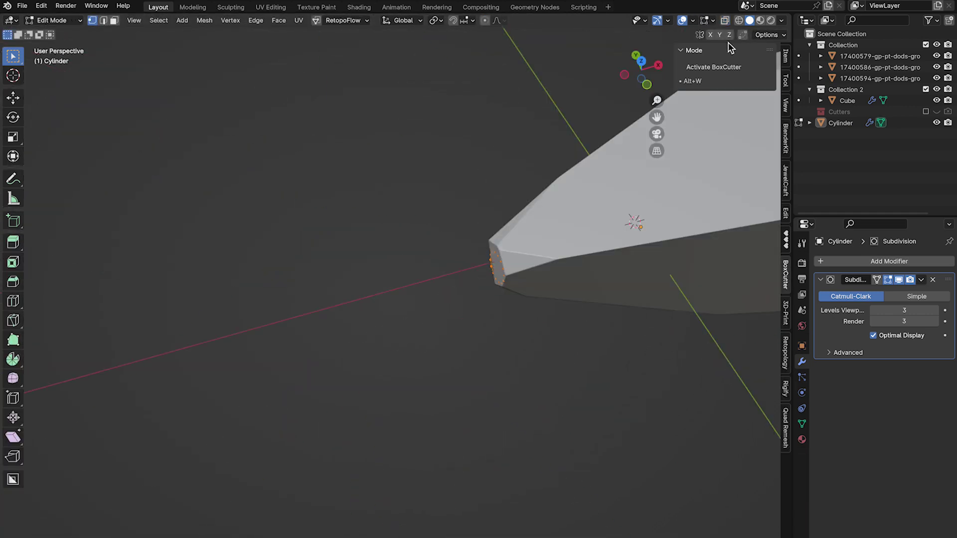
- Examine in the reference photos how the gold rings join the gem's narrow end
{"action": "key", "text": "z"}
{"action": "scroll", "coordinate": [498, 184], "scroll_direction": "down", "scroll_amount": 5}
{"action": "middle_click_drag", "start_coordinate": [407, 70], "coordinate": [416, 183], "text": "shift"}
{"action": "scroll", "coordinate": [416, 184], "scroll_direction": "up", "scroll_amount": 3}
{"action": "scroll", "coordinate": [314, 261], "scroll_direction": "up", "scroll_amount": 4}
{"action": "middle_click_drag", "start_coordinate": [314, 260], "coordinate": [314, 266]}
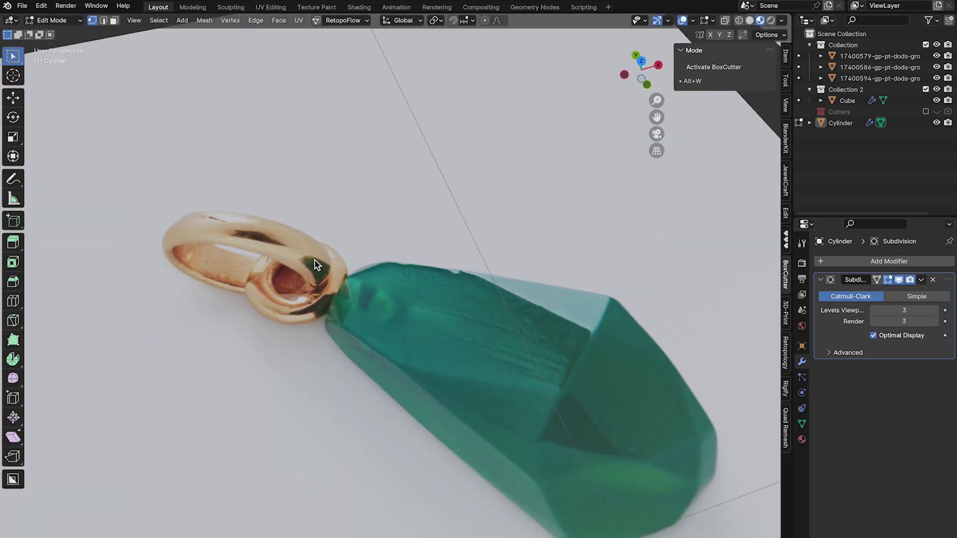
{"action": "scroll", "coordinate": [534, 351], "scroll_direction": "down", "scroll_amount": 8}
{"action": "key", "text": "KP_Decimal"}
{"action": "key", "text": "KP_7"}
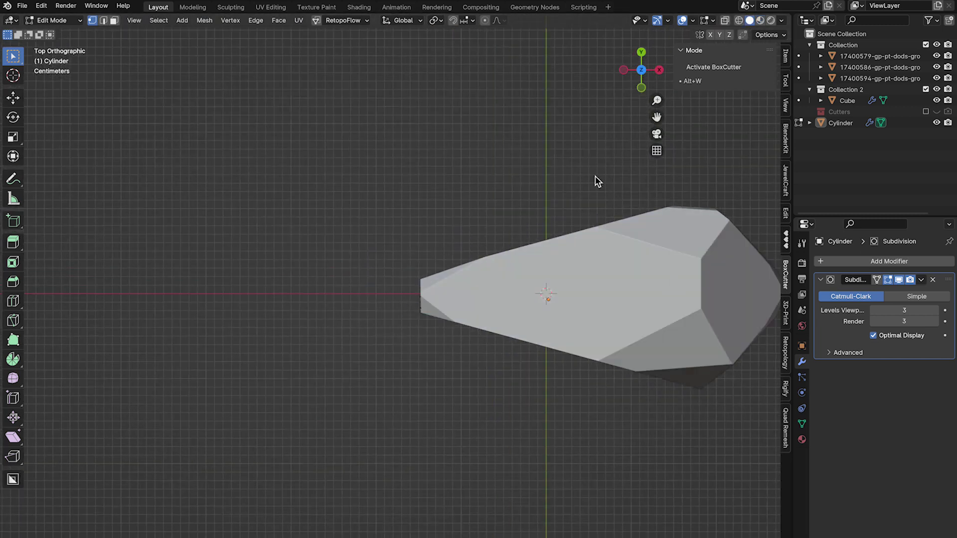
- Apply the cylinder's object transforms and move it into Collection 2 as the active collection
{"action": "key", "text": "Tab"}
{"action": "left_click", "coordinate": [618, 234]}
{"action": "left_click", "coordinate": [840, 123]}
{"action": "key", "text": "ctrl+a"}
{"action": "left_click", "coordinate": [551, 197]}
{"action": "left_click_drag", "start_coordinate": [840, 123], "coordinate": [841, 91]}
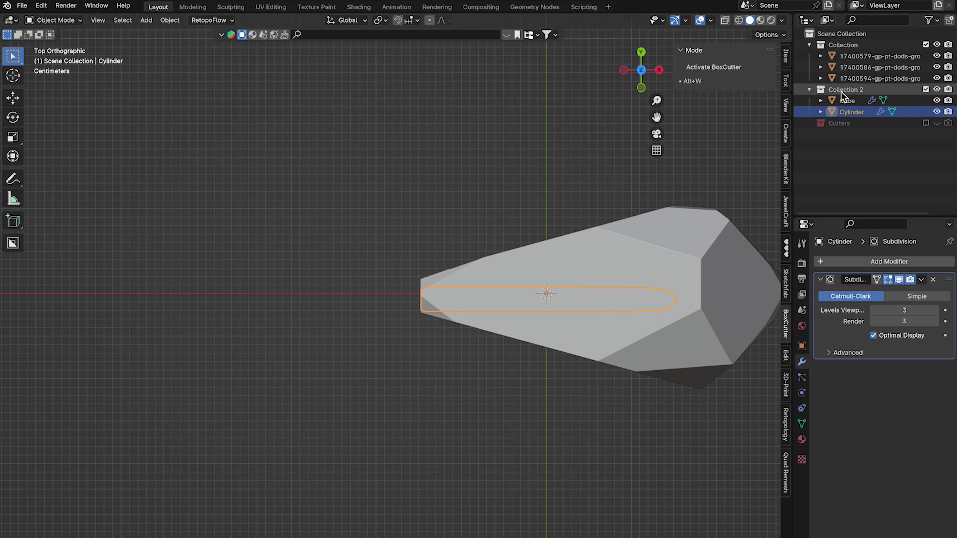
{"action": "left_click", "coordinate": [841, 92]}
- Add a torus with a 0.05 m major radius and 0.006 m minor radius at X -0.2 m, beside the gem's narrow tip
{"action": "middle_click_drag", "start_coordinate": [435, 306], "coordinate": [502, 301], "text": "shift"}
{"action": "key", "text": "shift+a"}
{"action": "mouse_move", "coordinate": [502, 301]}
{"action": "left_click", "coordinate": [547, 379]}
{"action": "mouse_move", "coordinate": [154, 466]}
{"action": "left_mouse_down"}
{"action": "mouse_move", "coordinate": [110, 465]}
{"action": "mouse_move", "coordinate": [145, 480]}
{"action": "mouse_move", "coordinate": [178, 466]}
{"action": "mouse_move", "coordinate": [156, 479]}
{"action": "mouse_move", "coordinate": [145, 465]}
{"action": "left_mouse_up"}
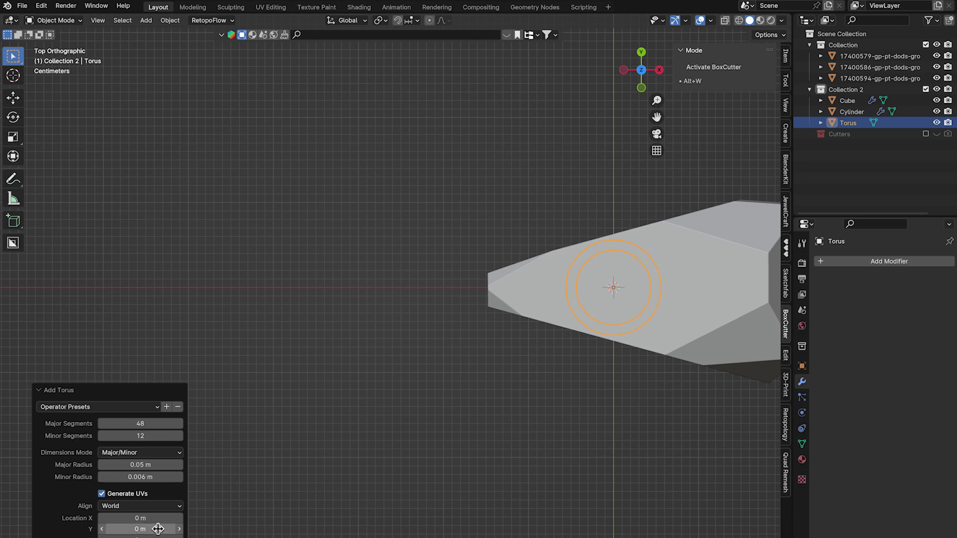
{"action": "scroll", "coordinate": [304, 445], "scroll_direction": "up", "scroll_amount": 3}
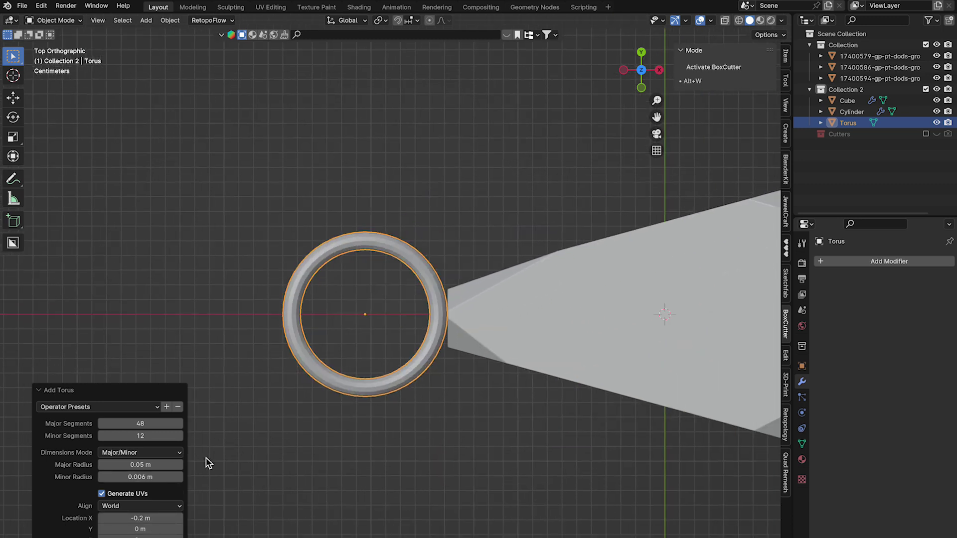
- Set the torus's major radius to 0.03 m and adjust its minor radius to match the ring in the reference photos
{"action": "left_click", "coordinate": [102, 465]}
{"action": "left_click_drag", "start_coordinate": [148, 477], "coordinate": [170, 478]}
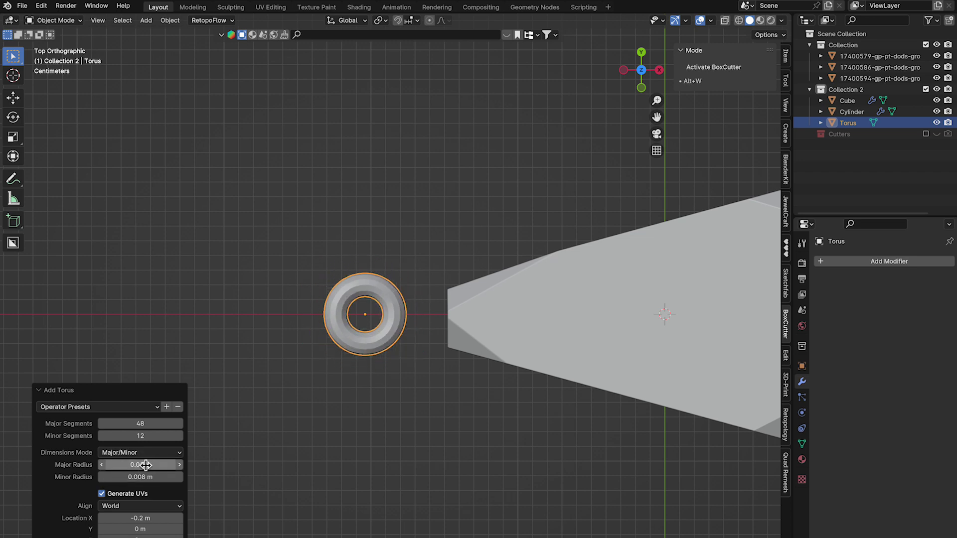
{"action": "scroll", "coordinate": [438, 314], "scroll_direction": "down", "scroll_amount": 8}
{"action": "left_click", "coordinate": [760, 20]}
{"action": "middle_click_drag", "start_coordinate": [528, 452], "coordinate": [498, 346], "text": "shift"}
{"action": "scroll", "coordinate": [499, 346], "scroll_direction": "up", "scroll_amount": 3}
{"action": "scroll", "coordinate": [417, 439], "scroll_direction": "down", "scroll_amount": 4}
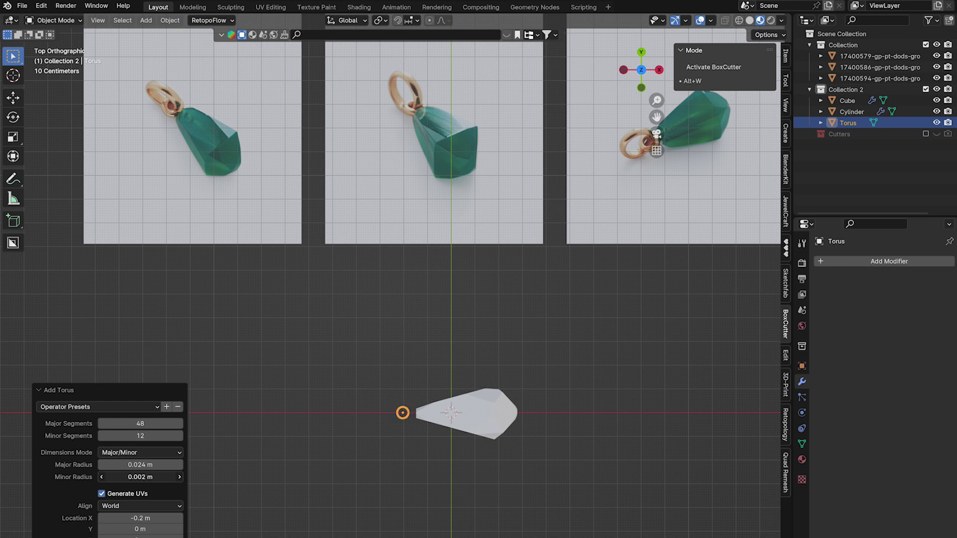
{"action": "left_click_drag", "start_coordinate": [150, 464], "coordinate": [160, 464]}
{"action": "scroll", "coordinate": [415, 399], "scroll_direction": "up", "scroll_amount": 7}
{"action": "middle_click_drag", "start_coordinate": [432, 487], "coordinate": [516, 269], "text": "shift"}
{"action": "scroll", "coordinate": [516, 269], "scroll_direction": "up", "scroll_amount": 6}
{"action": "mouse_move", "coordinate": [149, 477]}
{"action": "left_mouse_down"}
{"action": "mouse_move", "coordinate": [141, 465]}
{"action": "mouse_move", "coordinate": [144, 477]}
{"action": "left_mouse_up"}
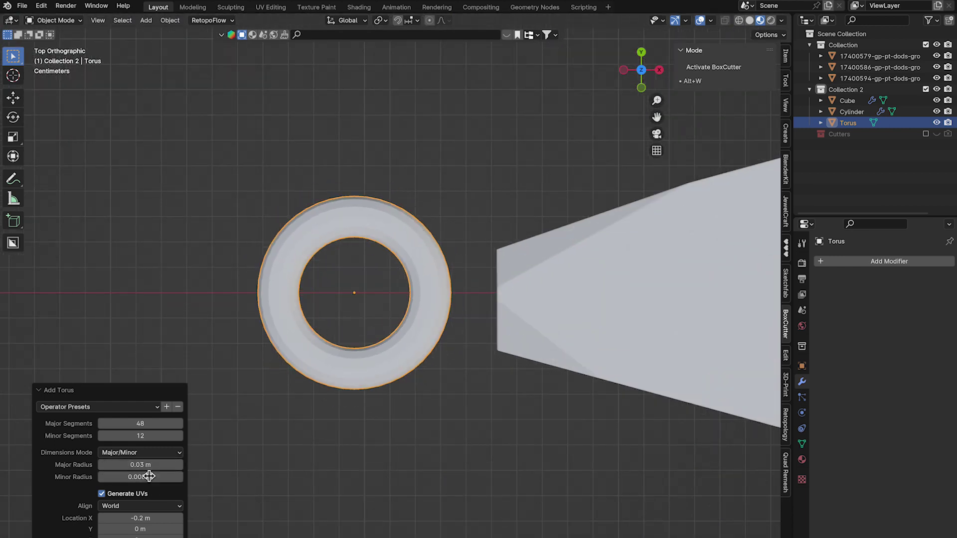
- Reduce the torus's major and minor segments to make a low-poly six-sided ring
{"action": "scroll", "coordinate": [399, 376], "scroll_direction": "down", "scroll_amount": 5}
{"action": "middle_click_drag", "start_coordinate": [399, 376], "coordinate": [309, 339]}
{"action": "left_click_drag", "start_coordinate": [140, 423], "coordinate": [161, 437]}
{"action": "middle_click_drag", "start_coordinate": [360, 340], "coordinate": [324, 399]}
{"action": "left_click_drag", "start_coordinate": [149, 424], "coordinate": [143, 423]}
{"action": "key", "text": "KP_7"}
- Scale the torus's inner faces by 1.606 along Z to flatten and widen the inside of the ring
{"action": "scroll", "coordinate": [402, 343], "scroll_direction": "down", "scroll_amount": 6}
{"action": "middle_click_drag", "start_coordinate": [404, 342], "coordinate": [405, 260]}
{"action": "key", "text": "Tab"}
{"action": "scroll", "coordinate": [418, 318], "scroll_direction": "up", "scroll_amount": 6}
{"action": "scroll", "coordinate": [404, 260], "scroll_direction": "up", "scroll_amount": 4}
{"action": "middle_click_drag", "start_coordinate": [404, 260], "coordinate": [504, 350], "text": "shift"}
{"action": "key", "text": "KP_1"}
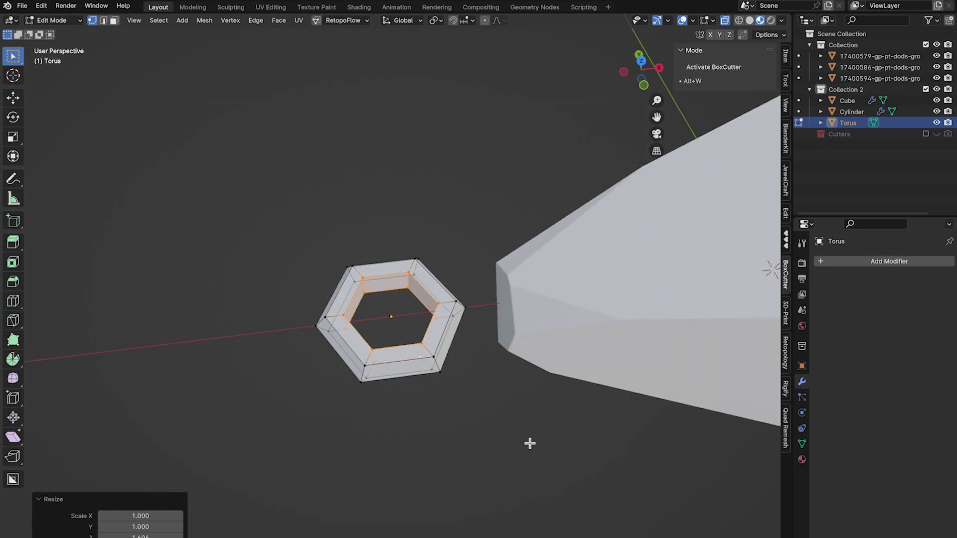
{"action": "key", "text": "Tab"}
{"action": "left_click", "coordinate": [889, 261]}
{"action": "type", "text": "surf"}
{"action": "key", "text": "Return"}
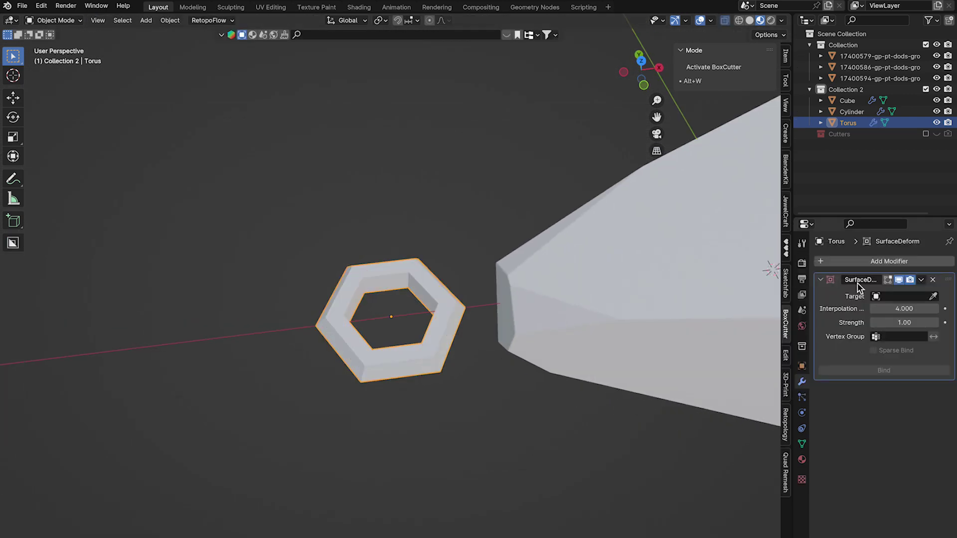
- Add a Subdivision modifier with 3 levels to the torus and shade it smooth
{"action": "type", "text": "sub"}
{"action": "key", "text": "Return"}
{"action": "right_click", "coordinate": [497, 317]}
{"action": "middle_click_drag", "start_coordinate": [464, 374], "coordinate": [513, 379]}
{"action": "left_click", "coordinate": [494, 297]}
{"action": "scroll", "coordinate": [483, 384], "scroll_direction": "down", "scroll_amount": 6}
{"action": "middle_click_drag", "start_coordinate": [529, 279], "coordinate": [527, 468], "text": "shift"}
{"action": "scroll", "coordinate": [514, 417], "scroll_direction": "down", "scroll_amount": 2}
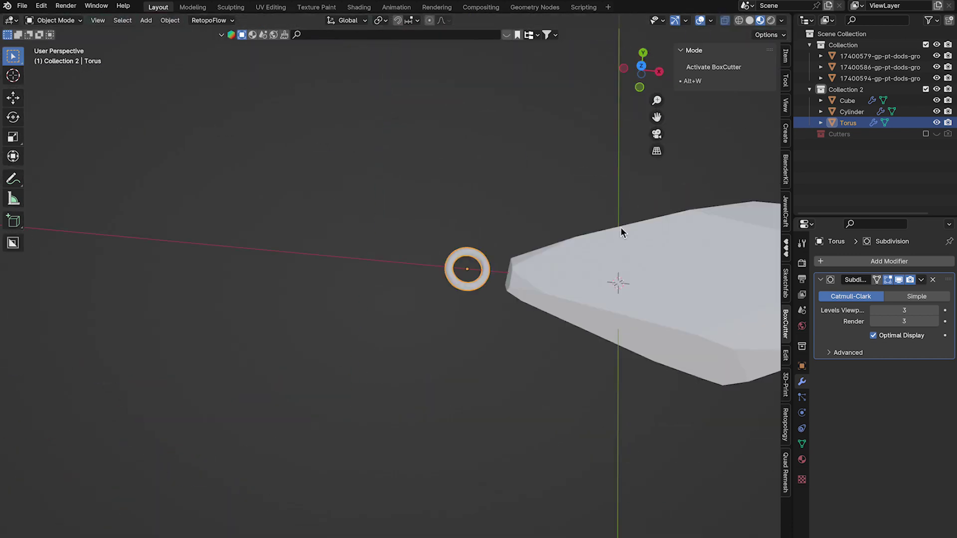
- Scale the middle edge loop on the ring's outer side to 0.852
{"action": "scroll", "coordinate": [486, 265], "scroll_direction": "up", "scroll_amount": 10}
{"action": "middle_click_drag", "start_coordinate": [473, 344], "coordinate": [459, 244]}
{"action": "key", "text": "Tab"}
{"action": "left_click", "coordinate": [463, 287], "text": "alt"}
{"action": "left_click", "coordinate": [444, 348], "text": "alt+shift"}
{"action": "middle_click_drag", "start_coordinate": [449, 294], "coordinate": [527, 330]}
{"action": "left_click", "coordinate": [544, 361], "text": "alt"}
{"action": "middle_click_drag", "start_coordinate": [547, 366], "coordinate": [573, 370]}
{"action": "key", "text": "s"}
{"action": "scroll", "coordinate": [545, 213], "scroll_direction": "down", "scroll_amount": 5}
{"action": "scroll", "coordinate": [545, 214], "scroll_direction": "down", "scroll_amount": 4}
{"action": "middle_click_drag", "start_coordinate": [545, 214], "coordinate": [549, 239], "text": "shift"}
{"action": "scroll", "coordinate": [538, 285], "scroll_direction": "up", "scroll_amount": 5}
{"action": "scroll", "coordinate": [539, 286], "scroll_direction": "down", "scroll_amount": 8}
{"action": "scroll", "coordinate": [455, 486], "scroll_direction": "up", "scroll_amount": 8}
{"action": "scroll", "coordinate": [549, 239], "scroll_direction": "up", "scroll_amount": 8}
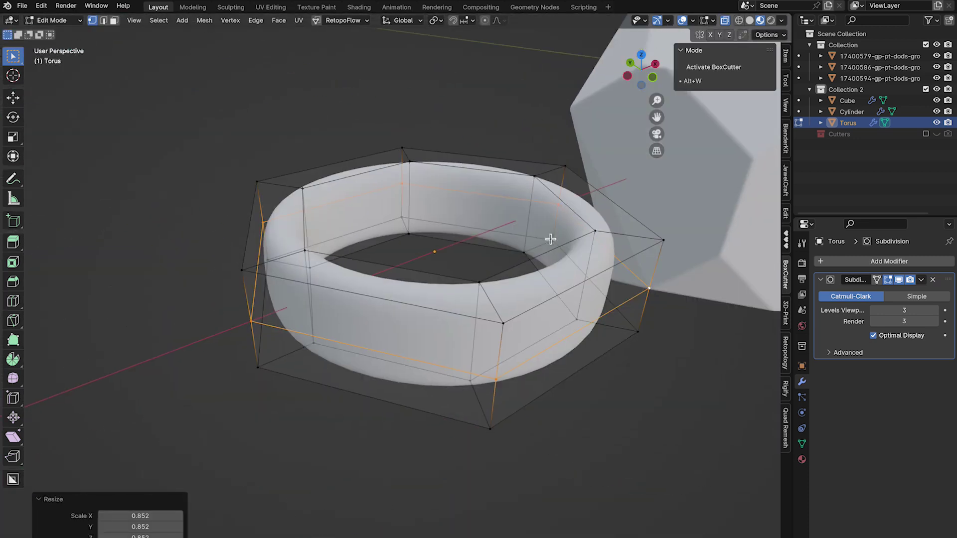
- Fine-tune the scale of the ring's outer middle loop from the top view
{"action": "key", "text": "KP_7"}
{"action": "key", "text": "s"}
{"action": "left_click", "coordinate": [569, 366]}
- Add a single loop cut around the ring and slide its edges to refine the cross-section
{"action": "middle_click_drag", "start_coordinate": [569, 366], "coordinate": [552, 247]}
{"action": "key", "text": "ctrl+r"}
{"action": "left_click", "coordinate": [551, 247]}
{"action": "right_click", "coordinate": [552, 247]}
{"action": "key", "text": "KP_7"}
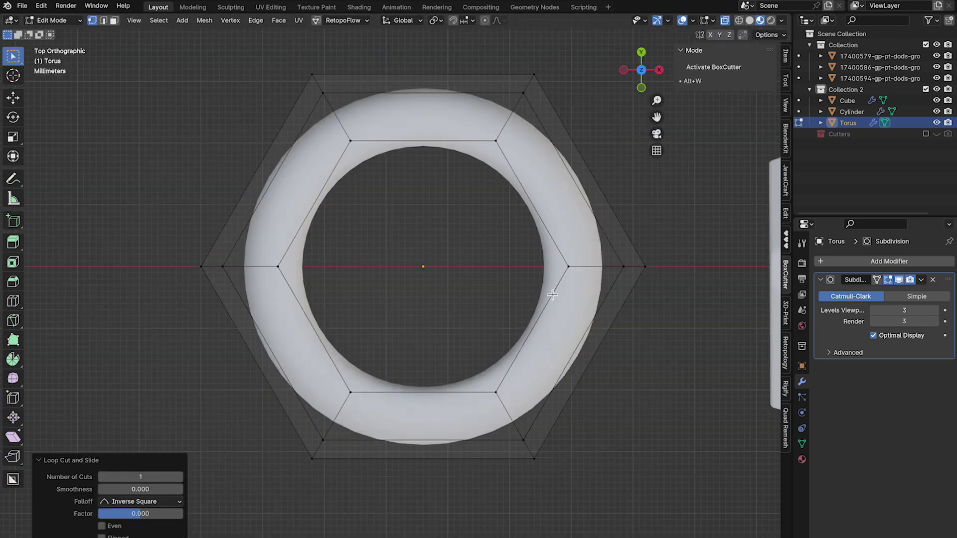
{"action": "left_click", "coordinate": [574, 291]}
{"action": "middle_click_drag", "start_coordinate": [574, 292], "coordinate": [600, 190]}
{"action": "key", "text": "g"}
{"action": "key", "text": "g"}
{"action": "left_click", "coordinate": [610, 281]}
- Add supporting loop cuts around the ring, placing one on the underside close to the inner edge
{"action": "key", "text": "ctrl+r"}
{"action": "left_click", "coordinate": [568, 179]}
{"action": "left_click", "coordinate": [555, 186]}
{"action": "key", "text": "ctrl+r"}
{"action": "left_click", "coordinate": [609, 139]}
{"action": "key", "text": "ctrl+z"}
{"action": "key", "text": "ctrl+r"}
{"action": "left_click", "coordinate": [609, 138]}
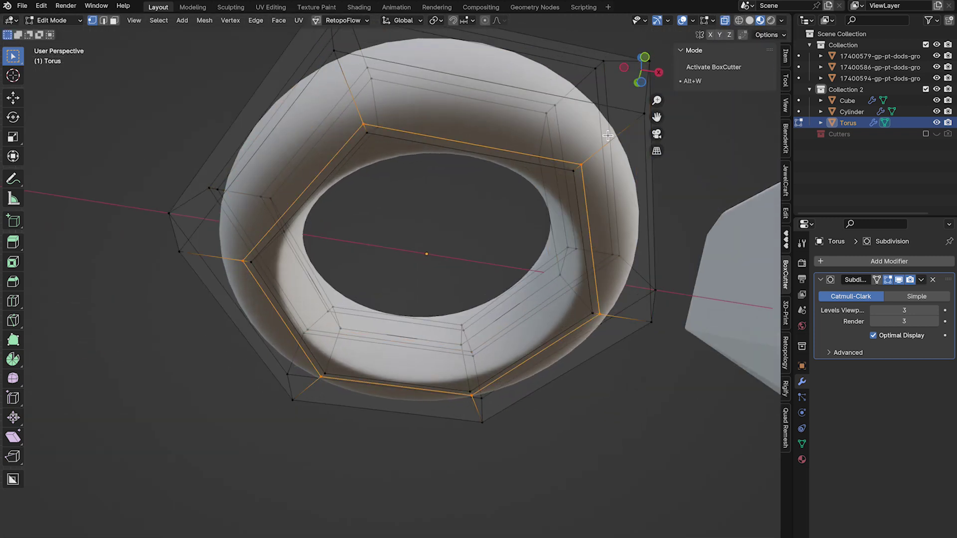
{"action": "left_click", "coordinate": [622, 131]}
- Move the ring along X until it touches the gem's narrow end
{"action": "middle_click_drag", "start_coordinate": [622, 130], "coordinate": [614, 271]}
{"action": "middle_click_drag", "start_coordinate": [597, 281], "coordinate": [577, 293]}
{"action": "key", "text": "KP_7"}
{"action": "key", "text": "g"}
{"action": "key", "text": "x"}
{"action": "left_click", "coordinate": [681, 298]}
- Duplicate the ring together with the cylinder and offset the copies about 0.148 m along Y
{"action": "scroll", "coordinate": [522, 292], "scroll_direction": "up", "scroll_amount": 2}
{"action": "middle_click_drag", "start_coordinate": [681, 298], "coordinate": [576, 214], "text": "shift"}
{"action": "left_click", "coordinate": [578, 211], "text": "shift"}
{"action": "key", "text": "KP_7"}
{"action": "scroll", "coordinate": [438, 300], "scroll_direction": "down", "scroll_amount": 11}
{"action": "key", "text": "shift+d"}
{"action": "key", "text": "y"}
{"action": "left_click", "coordinate": [459, 130]}
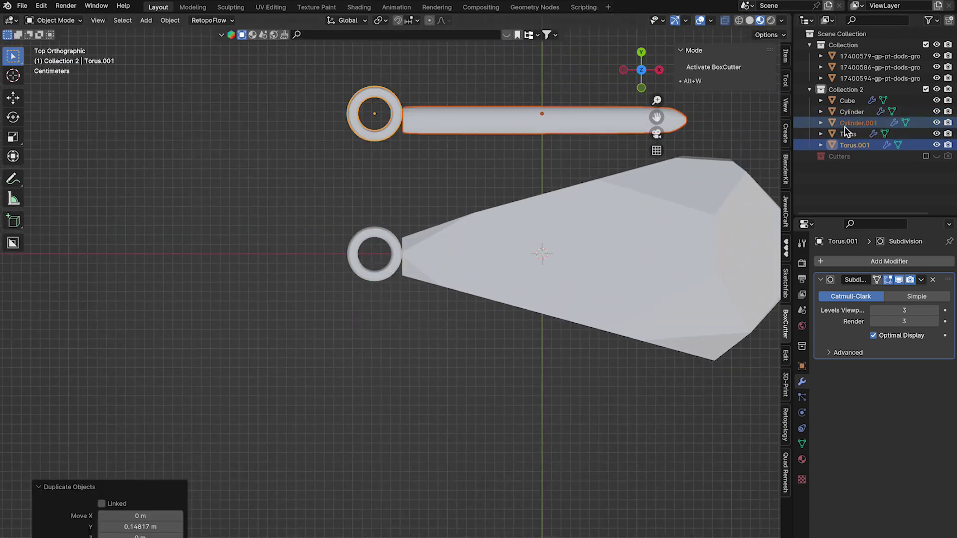
- Move the duplicated ring and cylinder into the Cutters collection and include that collection in the view layer
{"action": "left_click_drag", "start_coordinate": [850, 145], "coordinate": [842, 155]}
{"action": "scroll", "coordinate": [521, 272], "scroll_direction": "up", "scroll_amount": 2}
{"action": "left_click", "coordinate": [928, 135]}
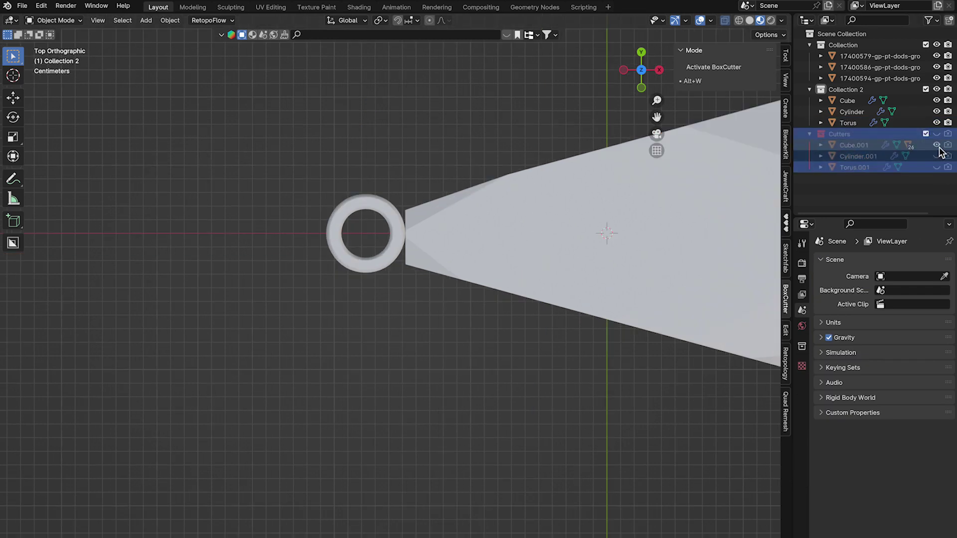
- Shift the ring along Y at the gem's narrow end and exclude the Cutters collection from the view layer
{"action": "left_click", "coordinate": [353, 207]}
{"action": "scroll", "coordinate": [413, 233], "scroll_direction": "up", "scroll_amount": 5}
{"action": "middle_click_drag", "start_coordinate": [457, 135], "coordinate": [504, 240], "text": "shift"}
{"action": "key", "text": "g"}
{"action": "key", "text": "y"}
{"action": "left_click", "coordinate": [471, 315]}
{"action": "key", "text": "Tab"}
{"action": "key", "text": "Tab"}
- Select the gem and inspect where the ring meets its narrow end from an angled view
{"action": "left_click", "coordinate": [842, 103]}
{"action": "left_click", "coordinate": [848, 112]}
{"action": "middle_click_drag", "start_coordinate": [494, 280], "coordinate": [483, 434]}
{"action": "scroll", "coordinate": [486, 310], "scroll_direction": "up", "scroll_amount": 4}
{"action": "left_click", "coordinate": [377, 333]}
{"action": "middle_click_drag", "start_coordinate": [377, 333], "coordinate": [500, 358]}
{"action": "left_click", "coordinate": [500, 358]}
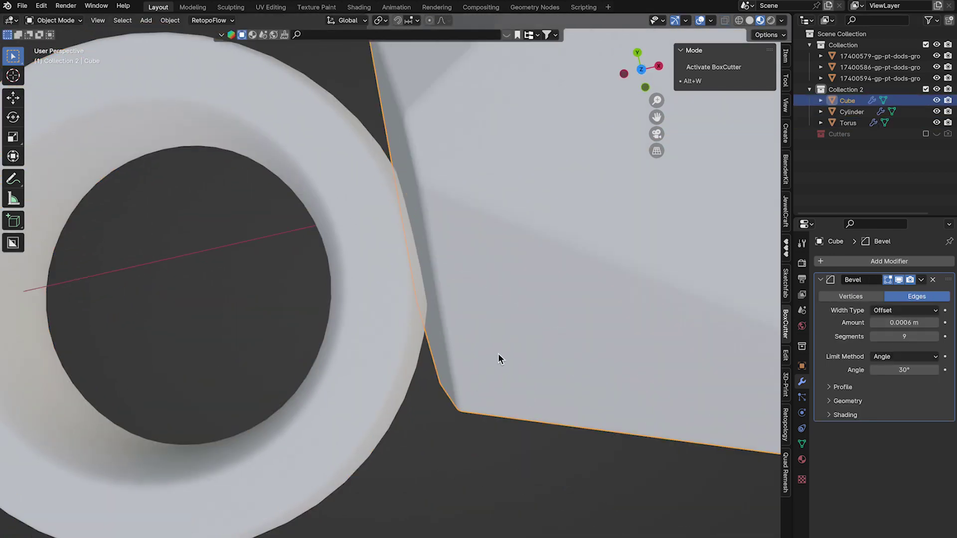
- In Solid shading, duplicate the ring along X and scale the copy up about 4 times
{"action": "left_click", "coordinate": [750, 20]}
{"action": "middle_click_drag", "start_coordinate": [518, 130], "coordinate": [507, 163], "text": "alt"}
{"action": "scroll", "coordinate": [507, 163], "scroll_direction": "down", "scroll_amount": 8}
{"action": "left_click", "coordinate": [402, 326]}
{"action": "key", "text": "shift+d"}
{"action": "key", "text": "x"}
{"action": "left_click", "coordinate": [339, 344]}
{"action": "middle_click_drag", "start_coordinate": [339, 344], "coordinate": [351, 239], "text": "alt"}
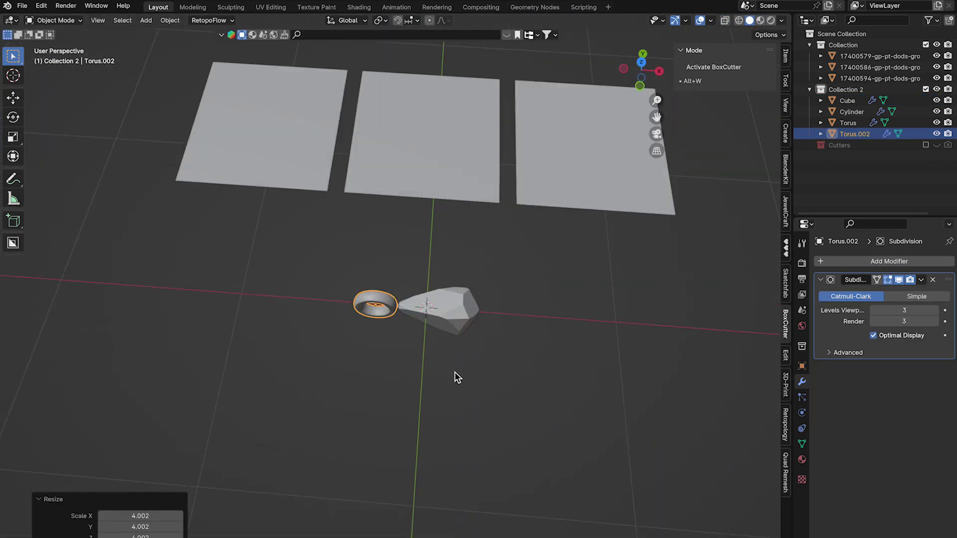
- Scale up the inner edge loops of the large ring in front view to thin its band
{"action": "key", "text": "KP_1"}
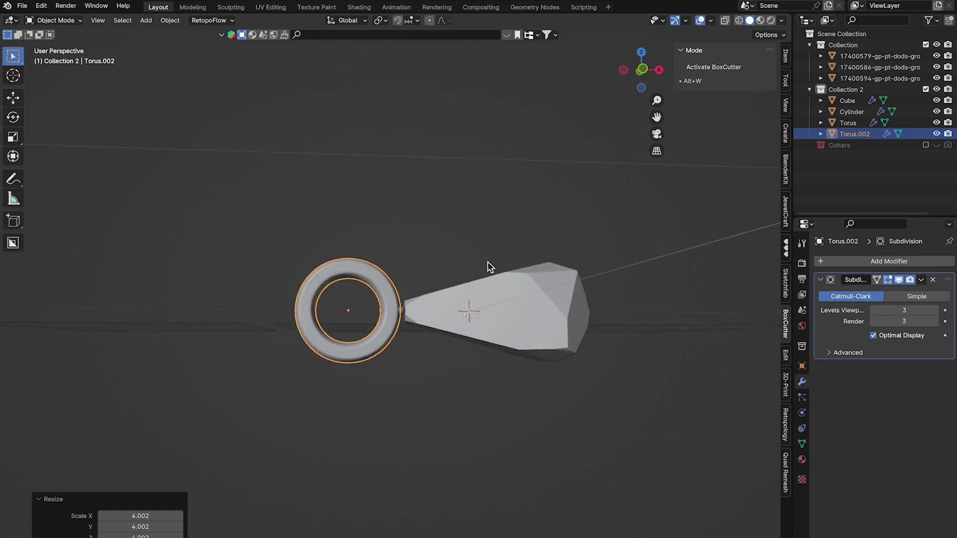
{"action": "key", "text": "KP_Decimal"}
{"action": "key", "text": "Tab"}
{"action": "middle_click_drag", "start_coordinate": [519, 267], "coordinate": [541, 203]}
{"action": "key", "text": "KP_1"}
{"action": "key", "text": "alt+z"}
{"action": "left_click", "coordinate": [513, 277], "text": "alt"}
{"action": "key", "text": "KP_1"}
{"action": "key", "text": "s"}
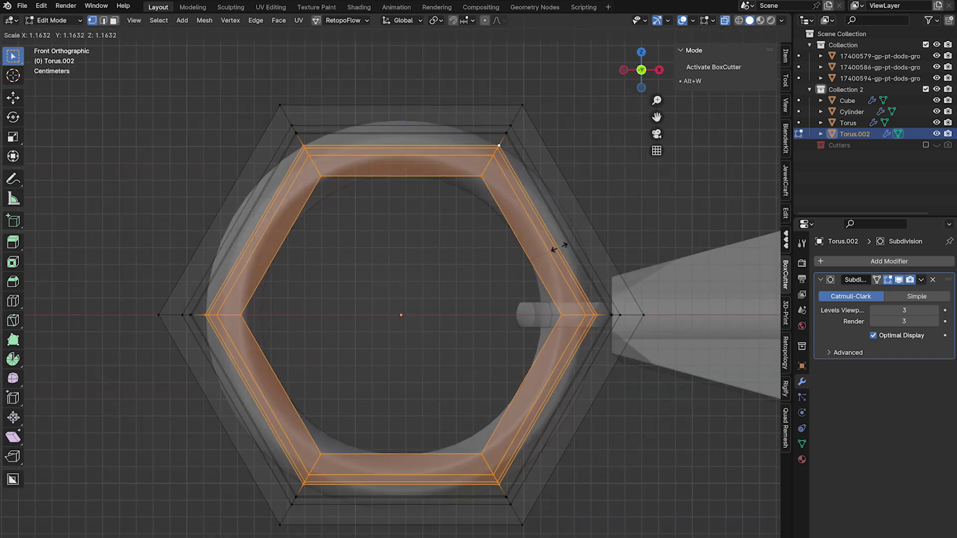
{"action": "key", "text": "Tab"}
- Scale the large ring along the Y axis to adjust its band width
{"action": "middle_click_drag", "start_coordinate": [559, 248], "coordinate": [575, 319]}
{"action": "key", "text": "s"}
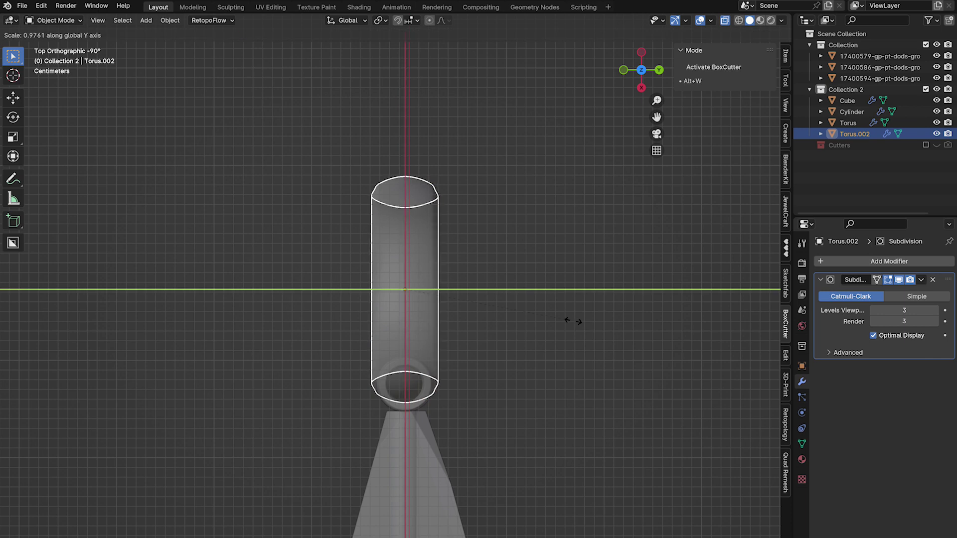
{"action": "left_click", "coordinate": [477, 313]}
{"action": "middle_click_drag", "start_coordinate": [477, 313], "coordinate": [594, 288]}
- Scale the innermost edge loop of the large ring in front view to refine its inner profile
{"action": "key", "text": "Tab"}
{"action": "middle_click_drag", "start_coordinate": [553, 260], "coordinate": [490, 242]}
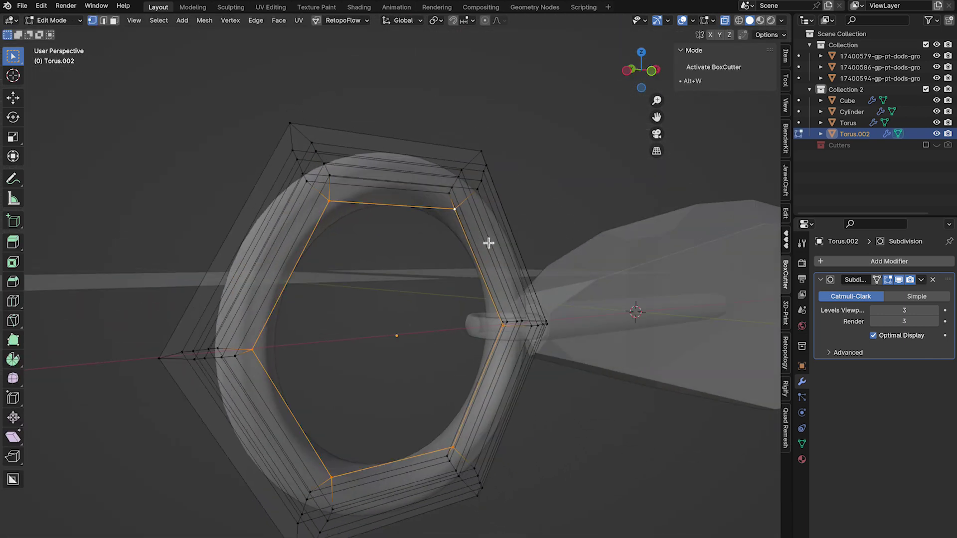
{"action": "key", "text": "KP_1"}
{"action": "key", "text": "s"}
{"action": "middle_click_drag", "start_coordinate": [545, 256], "coordinate": [549, 312]}
{"action": "key", "text": "KP_1"}
- Edge-slide the loop on one side face of the large ring fully onto its neighbouring loop
{"action": "scroll", "coordinate": [571, 319], "scroll_direction": "up", "scroll_amount": 3}
{"action": "middle_click_drag", "start_coordinate": [693, 352], "coordinate": [552, 459], "text": "shift"}
{"action": "left_click", "coordinate": [653, 293]}
{"action": "left_click", "coordinate": [572, 454], "text": "alt"}
{"action": "right_click", "coordinate": [580, 447]}
{"action": "left_click", "coordinate": [576, 476]}
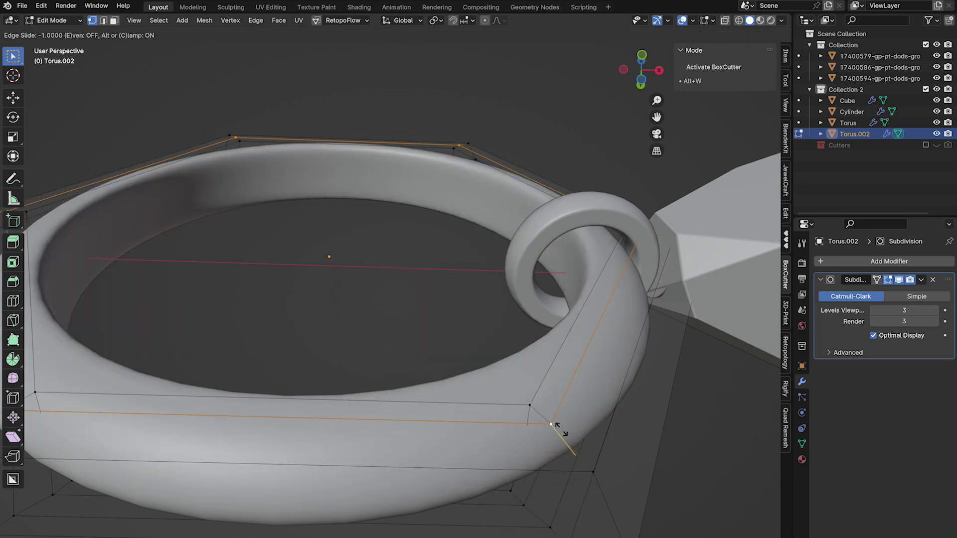
{"action": "left_click", "coordinate": [679, 473]}
{"action": "key", "text": "a"}
- Edge-slide the matching loop on the large ring's opposite side onto its neighbour and merge the overlapping vertices
{"action": "middle_click_drag", "start_coordinate": [679, 472], "coordinate": [633, 367]}
{"action": "left_click", "coordinate": [603, 211], "text": "alt"}
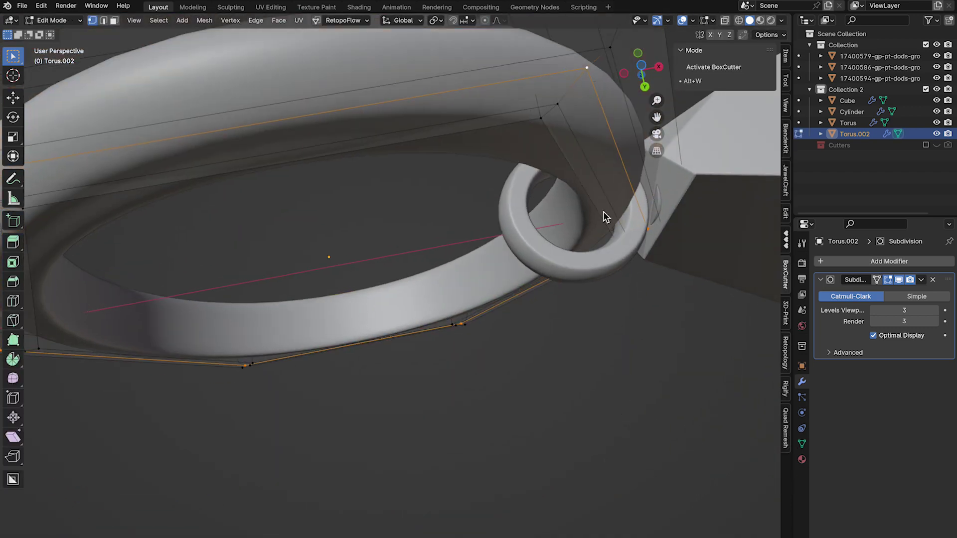
{"action": "middle_click_drag", "start_coordinate": [603, 211], "coordinate": [589, 314]}
{"action": "key", "text": "g"}
{"action": "key", "text": "g"}
{"action": "left_click", "coordinate": [588, 332]}
{"action": "key", "text": "a"}
{"action": "key", "text": "m"}
{"action": "left_click", "coordinate": [639, 305]}
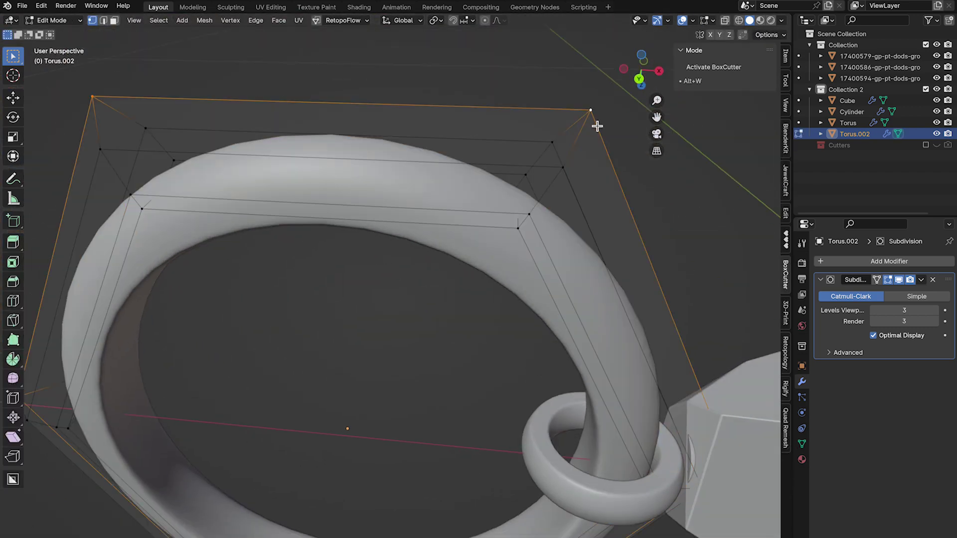
- Scale the outermost edge loop of the large ring and set its subdivision to 4 levels
{"action": "key", "text": "KP_1"}
{"action": "key", "text": "s"}
{"action": "left_click", "coordinate": [669, 318]}
{"action": "middle_click_drag", "start_coordinate": [668, 318], "coordinate": [641, 330]}
{"action": "key", "text": "Tab"}
{"action": "left_click", "coordinate": [433, 349]}
{"action": "scroll", "coordinate": [433, 349], "scroll_direction": "down", "scroll_amount": 4}
{"action": "middle_click_drag", "start_coordinate": [434, 349], "coordinate": [488, 279]}
{"action": "scroll", "coordinate": [484, 361], "scroll_direction": "down", "scroll_amount": 5}
{"action": "scroll", "coordinate": [481, 299], "scroll_direction": "up", "scroll_amount": 5}
{"action": "key", "text": "KP_1"}
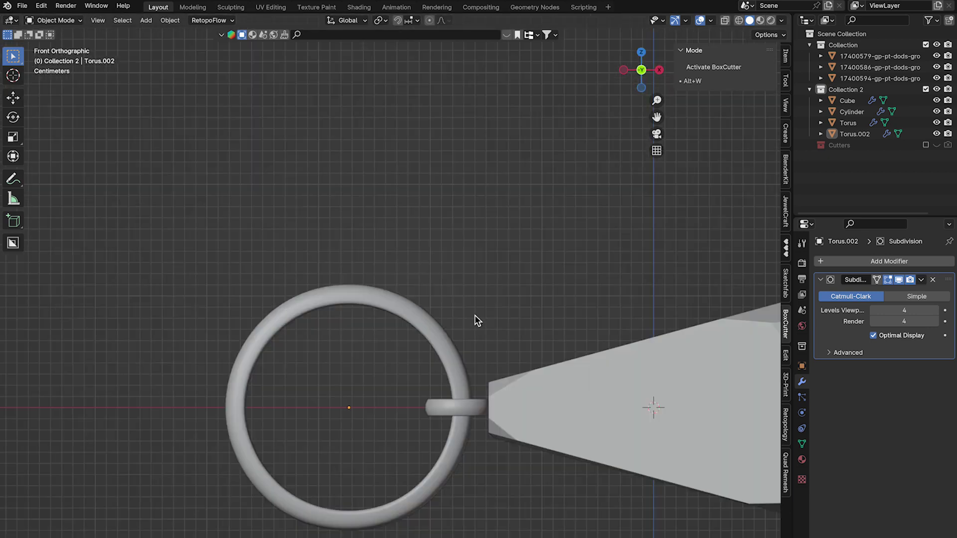
- Resize the large ring and move it along X so it links through the small ring
{"action": "middle_click_drag", "start_coordinate": [474, 315], "coordinate": [490, 266], "text": "shift"}
{"action": "left_click", "coordinate": [457, 292]}
{"action": "key", "text": "s"}
{"action": "left_click", "coordinate": [550, 324]}
{"action": "key", "text": "g"}
{"action": "key", "text": "x"}
{"action": "left_click", "coordinate": [552, 322]}
- Compare the linked pendant with the reference photos in Material Preview shading
{"action": "scroll", "coordinate": [552, 322], "scroll_direction": "down", "scroll_amount": 5}
{"action": "middle_click_drag", "start_coordinate": [552, 322], "coordinate": [514, 414]}
{"action": "left_click", "coordinate": [474, 442]}
{"action": "mouse_move", "coordinate": [474, 441]}
{"action": "middle_mouse_down"}
{"action": "mouse_move", "coordinate": [510, 357]}
{"action": "mouse_move", "coordinate": [461, 412]}
{"action": "middle_mouse_up"}
{"action": "middle_click_drag", "start_coordinate": [461, 411], "coordinate": [382, 473], "text": "shift"}
{"action": "left_click", "coordinate": [762, 21]}
{"action": "middle_click_drag", "start_coordinate": [528, 269], "coordinate": [546, 318]}
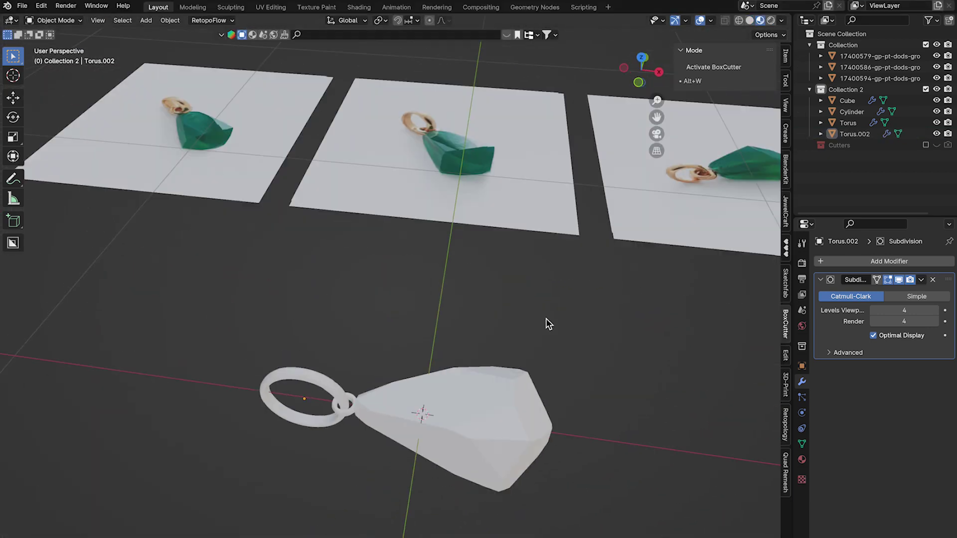
{"action": "key", "text": "KP_7"}
{"action": "middle_click_drag", "start_coordinate": [557, 370], "coordinate": [573, 324]}
{"action": "scroll", "coordinate": [399, 334], "scroll_direction": "down", "scroll_amount": 4}
- Add a sphere empty around the pendant and set its display size to 0.4 m
{"action": "left_click", "coordinate": [373, 367]}
{"action": "left_click", "coordinate": [460, 374]}
{"action": "key", "text": "shift+a"}
{"action": "mouse_move", "coordinate": [459, 490]}
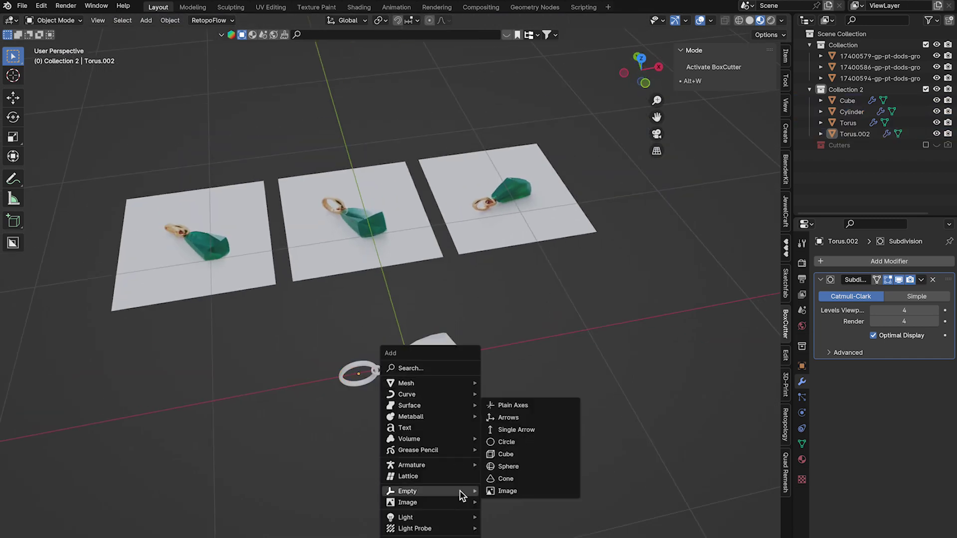
{"action": "left_click", "coordinate": [509, 466]}
{"action": "scroll", "coordinate": [530, 388], "scroll_direction": "down", "scroll_amount": 3}
{"action": "scroll", "coordinate": [495, 391], "scroll_direction": "up", "scroll_amount": 4}
{"action": "left_click", "coordinate": [802, 413]}
{"action": "left_click_drag", "start_coordinate": [904, 290], "coordinate": [891, 290]}
- Parent the gem, cylinder and both rings to the sphere empty
{"action": "middle_click_drag", "start_coordinate": [608, 416], "coordinate": [521, 436]}
{"action": "left_click", "coordinate": [483, 436]}
{"action": "key", "text": "alt+z"}
{"action": "middle_click_drag", "start_coordinate": [380, 417], "coordinate": [444, 383]}
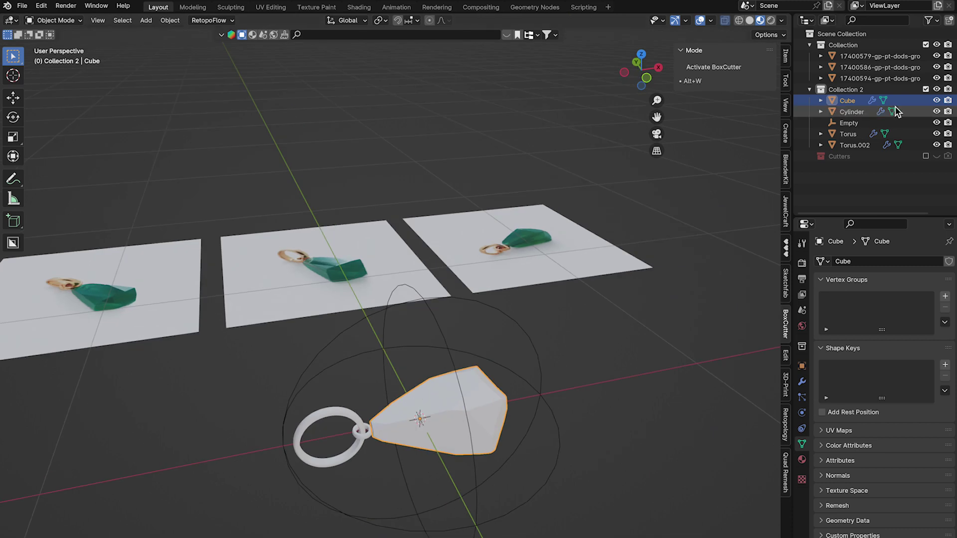
{"action": "left_click", "coordinate": [462, 349], "text": "shift"}
{"action": "key", "text": "ctrl+p"}
{"action": "left_click", "coordinate": [546, 374]}
{"action": "middle_click_drag", "start_coordinate": [546, 373], "coordinate": [544, 425]}
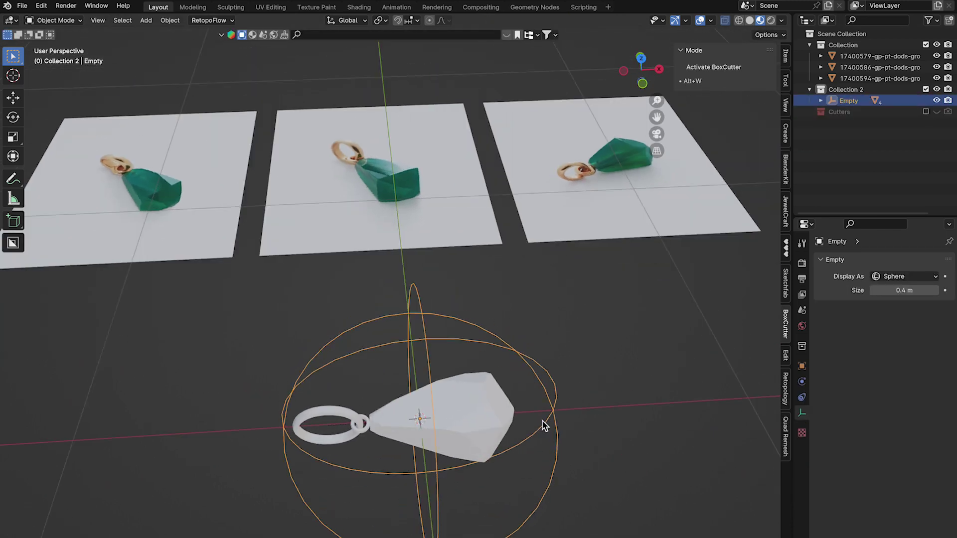
- Split off the lower part of the 3D viewport and turn it into a Shader Editor
{"action": "left_click", "coordinate": [801, 265]}
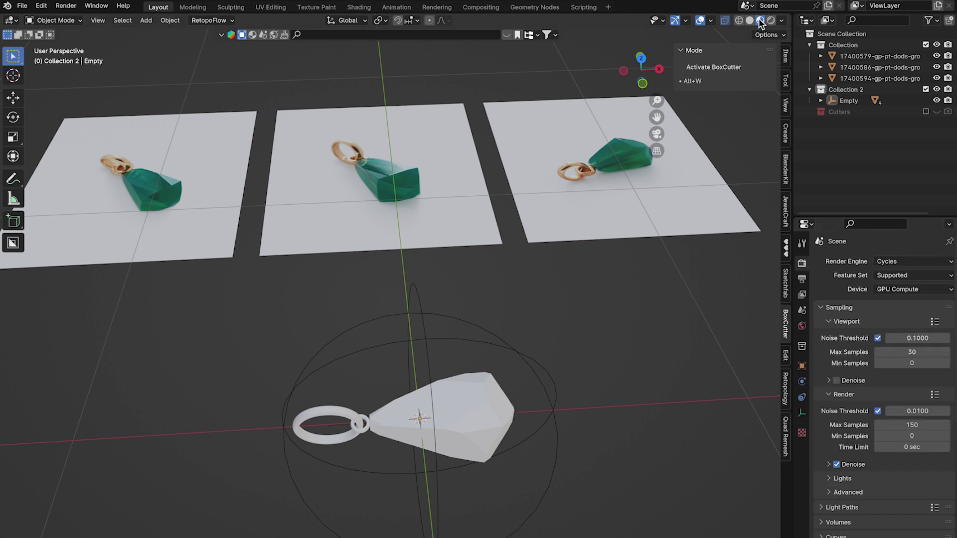
{"action": "middle_click_drag", "start_coordinate": [708, 379], "coordinate": [636, 504]}
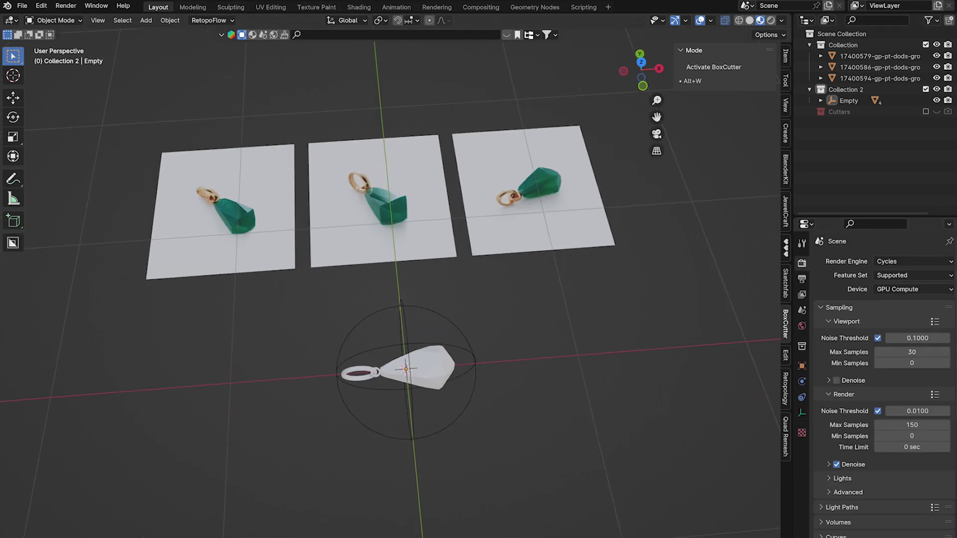
{"action": "left_click_drag", "start_coordinate": [789, 535], "coordinate": [701, 314]}
{"action": "left_click", "coordinate": [11, 322]}
{"action": "left_click", "coordinate": [75, 426]}
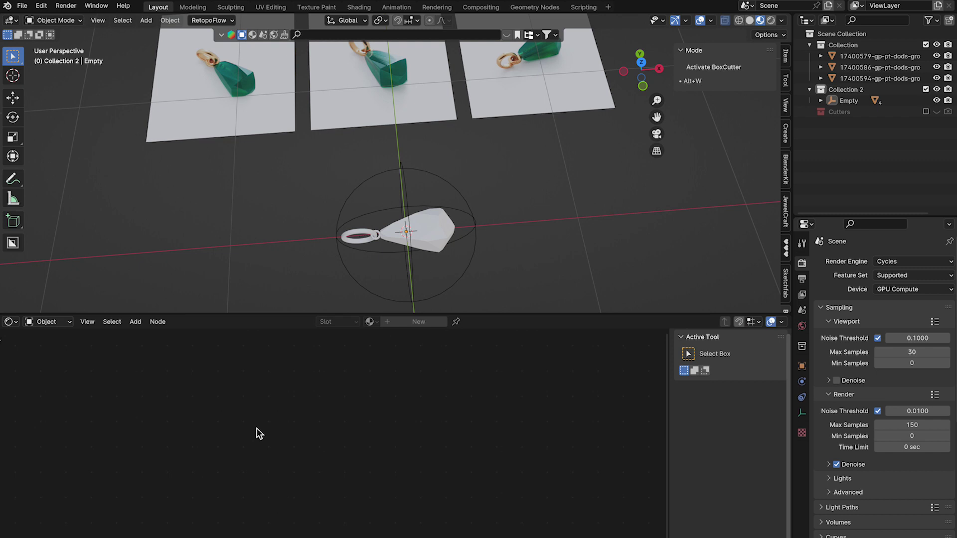
- Add a new material to the large ring with metallic 1.000 and roughness 0.050
{"action": "scroll", "coordinate": [366, 234], "scroll_direction": "up", "scroll_amount": 2}
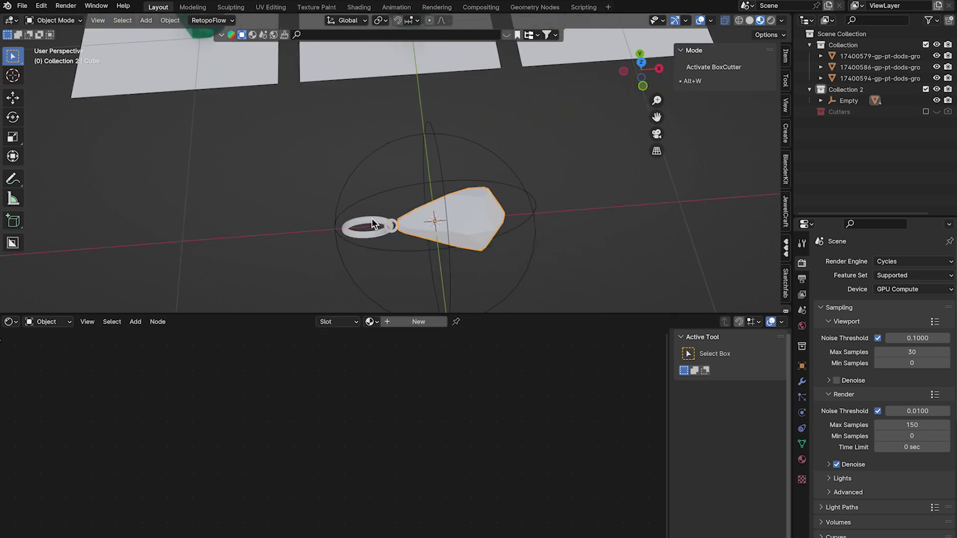
{"action": "left_click", "coordinate": [369, 232]}
{"action": "middle_click_drag", "start_coordinate": [369, 232], "coordinate": [470, 161]}
{"action": "left_click", "coordinate": [802, 382]}
{"action": "left_click", "coordinate": [802, 460]}
{"action": "left_click", "coordinate": [892, 308]}
{"action": "scroll", "coordinate": [464, 427], "scroll_direction": "up", "scroll_amount": 5}
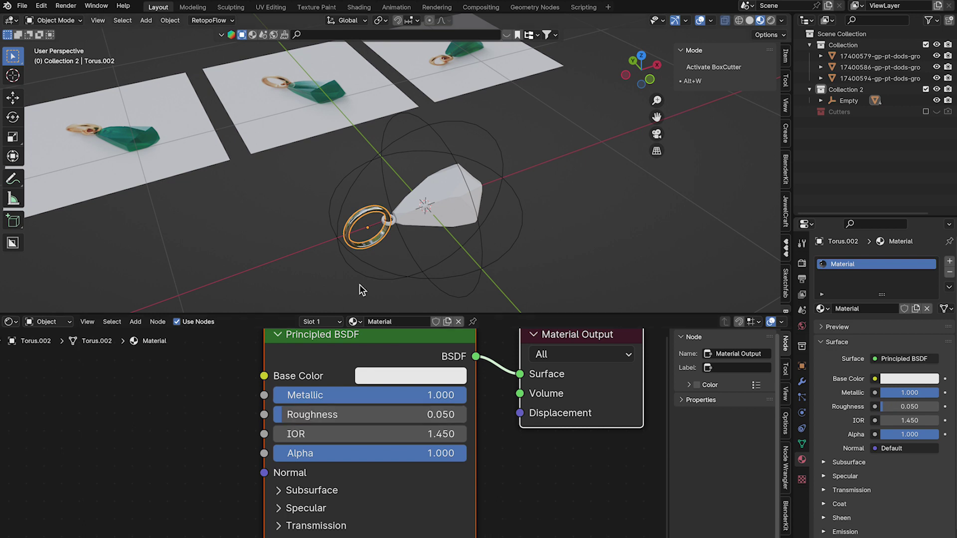
{"action": "scroll", "coordinate": [393, 147], "scroll_direction": "up", "scroll_amount": 8}
- Assign the large ring's material to the small ring and cylinder, and set its base color to golden yellow
{"action": "left_click", "coordinate": [471, 210]}
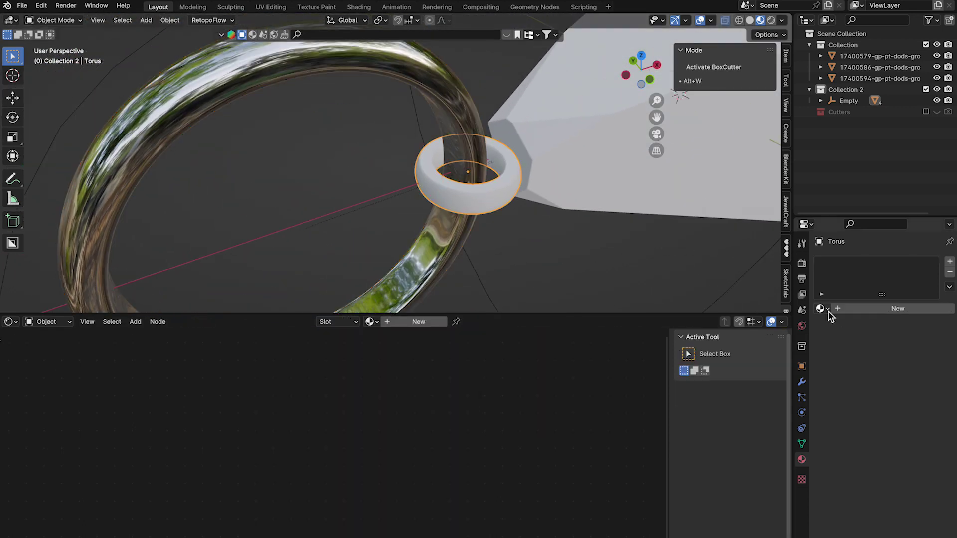
{"action": "left_click", "coordinate": [821, 309]}
{"action": "left_click", "coordinate": [727, 326]}
{"action": "left_click", "coordinate": [862, 123]}
{"action": "left_click", "coordinate": [821, 308]}
{"action": "left_click", "coordinate": [727, 327]}
{"action": "middle_click_drag", "start_coordinate": [609, 293], "coordinate": [439, 309]}
{"action": "left_click", "coordinate": [414, 374]}
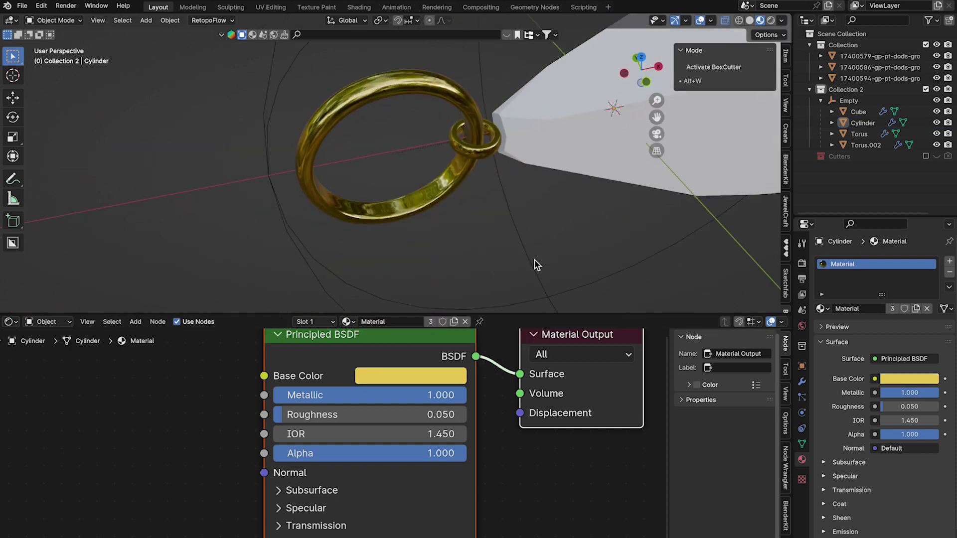
- Add a separate new material to the gem
{"action": "scroll", "coordinate": [535, 264], "scroll_direction": "down", "scroll_amount": 5}
{"action": "middle_click_drag", "start_coordinate": [544, 234], "coordinate": [474, 226]}
{"action": "left_click", "coordinate": [474, 225]}
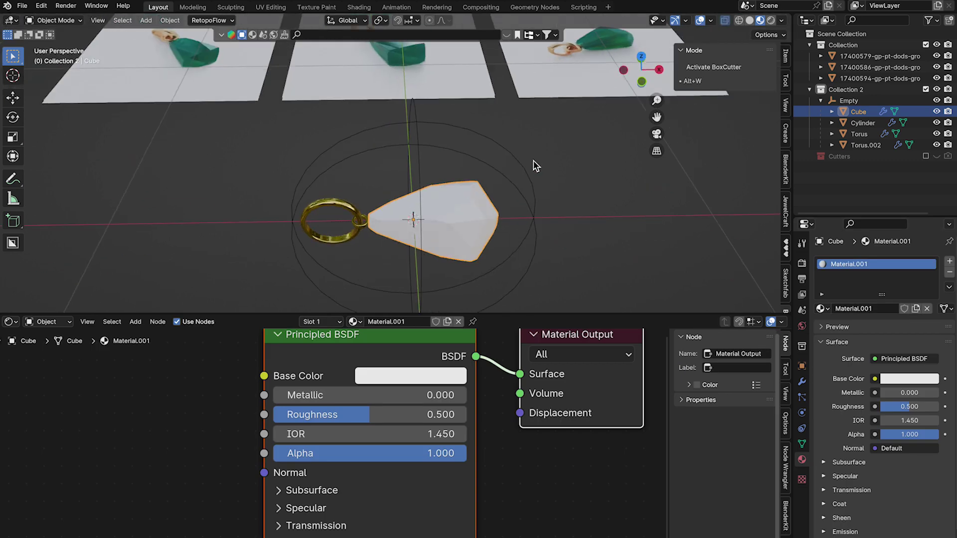
- Rename the rings' metal material as Gold and keep Material.001 assigned to the gem
{"action": "left_click", "coordinate": [821, 309]}
{"action": "left_click", "coordinate": [777, 357]}
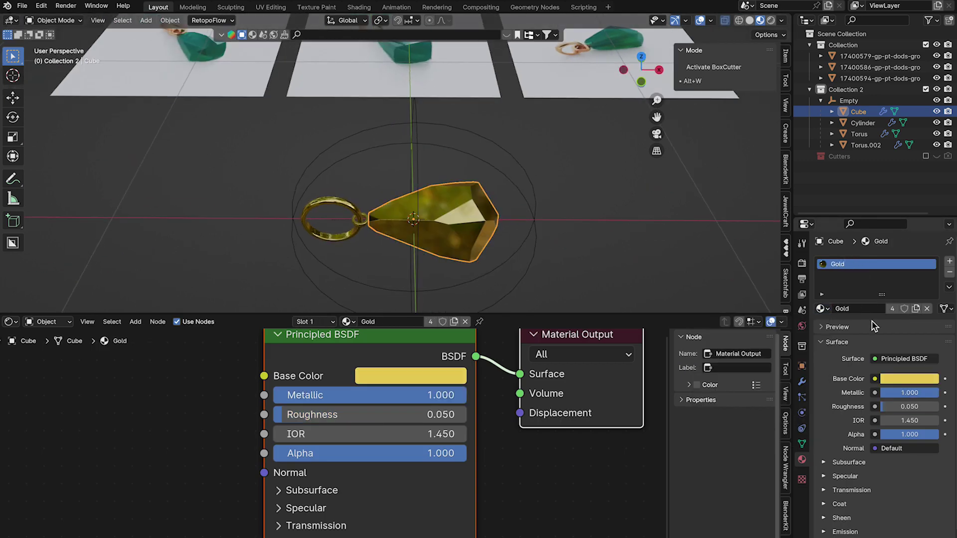
{"action": "left_click", "coordinate": [821, 308]}
{"action": "left_click", "coordinate": [777, 344]}
{"action": "scroll", "coordinate": [516, 246], "scroll_direction": "up", "scroll_amount": 3}
{"action": "scroll", "coordinate": [430, 342], "scroll_direction": "down", "scroll_amount": 2}
{"action": "scroll", "coordinate": [381, 426], "scroll_direction": "up", "scroll_amount": 1}
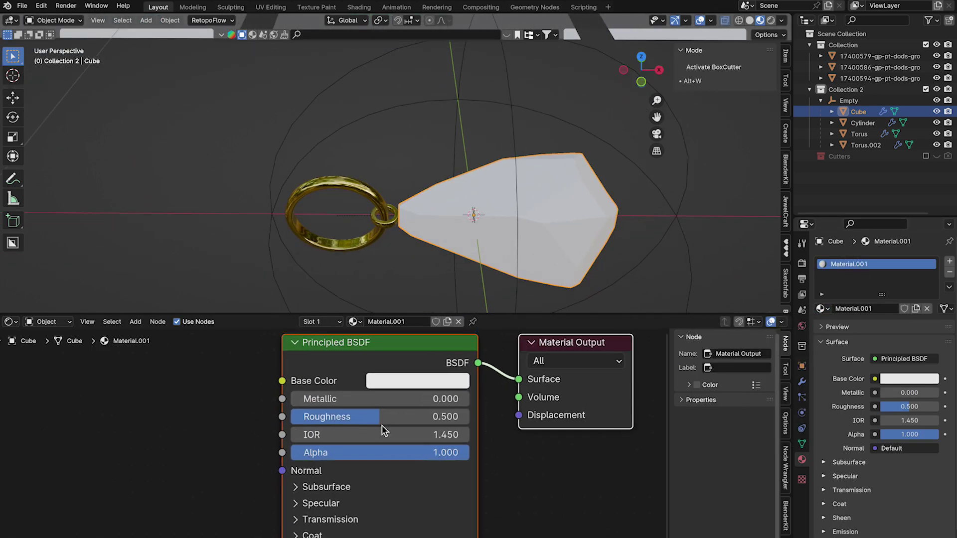
- Set the gem material's base color to a dark green sampled from the reference photo, with roughness 0.134
{"action": "left_click", "coordinate": [431, 381]}
{"action": "scroll", "coordinate": [573, 219], "scroll_direction": "down", "scroll_amount": 4}
{"action": "middle_click_drag", "start_coordinate": [573, 200], "coordinate": [577, 277], "text": "shift"}
{"action": "left_click", "coordinate": [438, 381]}
{"action": "left_click", "coordinate": [525, 307]}
{"action": "left_click", "coordinate": [427, 140]}
- Examine the gem's facets and surface in the reference photo up close and compare them with the model
{"action": "scroll", "coordinate": [475, 269], "scroll_direction": "up", "scroll_amount": 2}
{"action": "middle_click_drag", "start_coordinate": [475, 270], "coordinate": [469, 65], "text": "shift"}
{"action": "scroll", "coordinate": [455, 161], "scroll_direction": "up", "scroll_amount": 2}
{"action": "scroll", "coordinate": [451, 120], "scroll_direction": "up", "scroll_amount": 7}
{"action": "scroll", "coordinate": [368, 155], "scroll_direction": "down", "scroll_amount": 3}
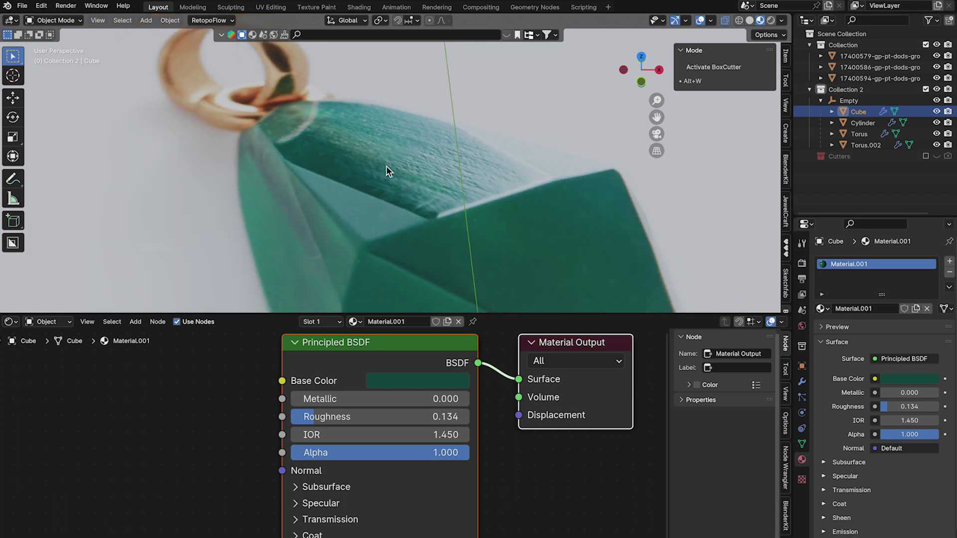
{"action": "scroll", "coordinate": [398, 108], "scroll_direction": "down", "scroll_amount": 5}
{"action": "middle_click_drag", "start_coordinate": [398, 108], "coordinate": [427, 162], "text": "shift"}
{"action": "scroll", "coordinate": [492, 180], "scroll_direction": "up", "scroll_amount": 4}
- Slide a facet corner vertex on the gem's upper surface along its edge and return to object mode
{"action": "key", "text": "Tab"}
{"action": "scroll", "coordinate": [457, 141], "scroll_direction": "up", "scroll_amount": 1}
{"action": "left_click", "coordinate": [457, 142]}
{"action": "key", "text": "g"}
{"action": "key", "text": "g"}
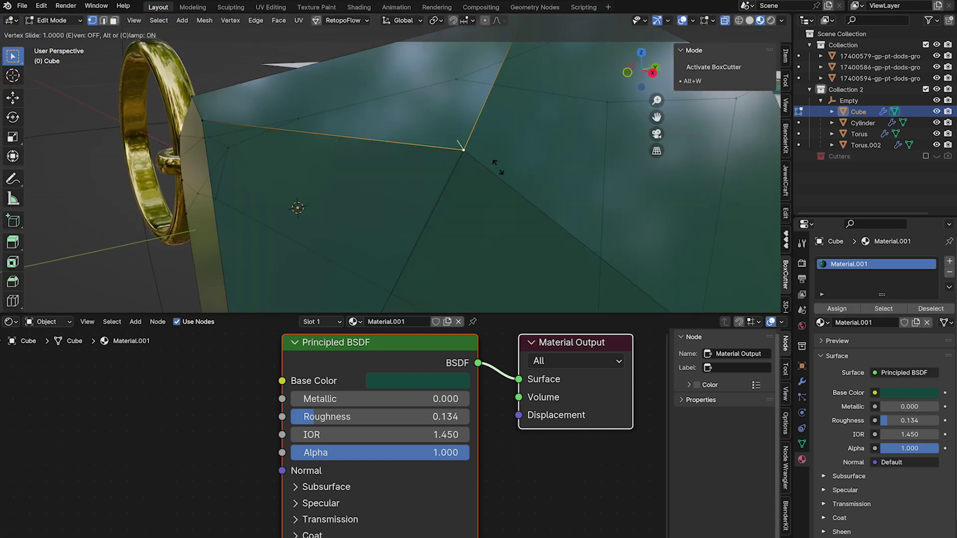
{"action": "left_click", "coordinate": [497, 165]}
{"action": "key", "text": "Tab"}
{"action": "scroll", "coordinate": [500, 173], "scroll_direction": "down", "scroll_amount": 4}
{"action": "middle_click_drag", "start_coordinate": [501, 173], "coordinate": [514, 186]}
{"action": "key", "text": "Tab"}
{"action": "key", "text": "Tab"}
{"action": "left_click", "coordinate": [567, 200]}
{"action": "middle_click_drag", "start_coordinate": [567, 200], "coordinate": [498, 193]}
- Preview the scene in rendered shading and adjust the base color of the rings' Gold material
{"action": "left_click", "coordinate": [771, 23]}
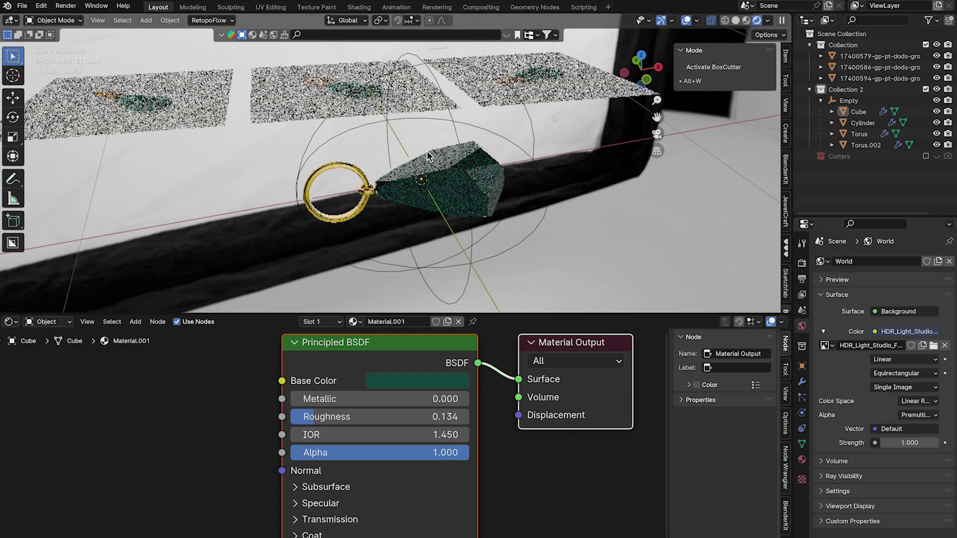
{"action": "middle_click_drag", "start_coordinate": [399, 94], "coordinate": [444, 132]}
{"action": "scroll", "coordinate": [401, 95], "scroll_direction": "up", "scroll_amount": 5}
{"action": "left_click", "coordinate": [444, 134]}
{"action": "left_click", "coordinate": [423, 381]}
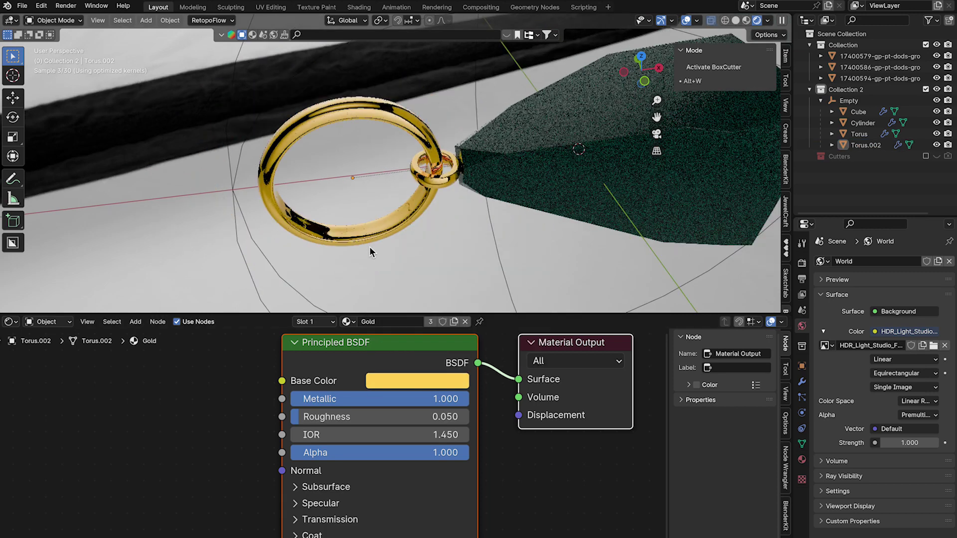
{"action": "scroll", "coordinate": [484, 220], "scroll_direction": "up", "scroll_amount": 4}
- Add a 2 m ground plane and lower it about 0.149 m along Z beneath the pendant
{"action": "middle_click_drag", "start_coordinate": [369, 247], "coordinate": [393, 230]}
{"action": "scroll", "coordinate": [483, 220], "scroll_direction": "down", "scroll_amount": 6}
{"action": "scroll", "coordinate": [448, 224], "scroll_direction": "up", "scroll_amount": 5}
{"action": "scroll", "coordinate": [393, 231], "scroll_direction": "down", "scroll_amount": 3}
{"action": "left_click", "coordinate": [393, 231]}
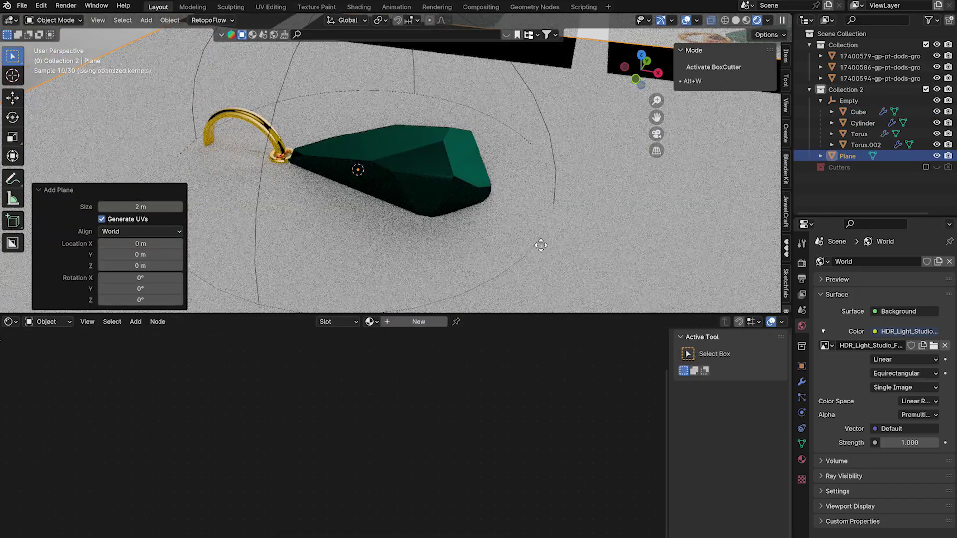
{"action": "key", "text": "g"}
{"action": "key", "text": "x"}
{"action": "key", "text": "z"}
{"action": "left_click", "coordinate": [540, 279]}
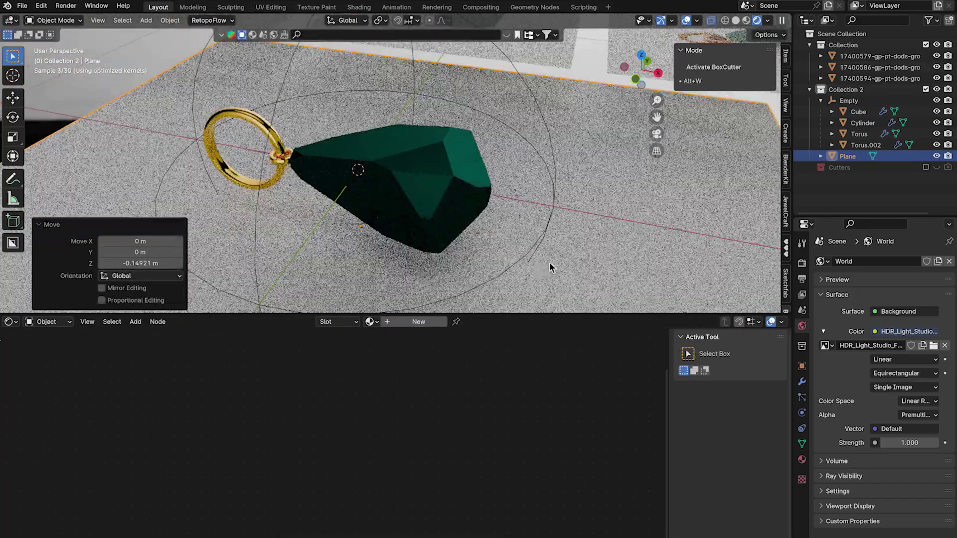
- Set the gem material's roughness to 0.025 and its transmission weight to 0.568
{"action": "scroll", "coordinate": [575, 217], "scroll_direction": "up", "scroll_amount": 3}
{"action": "left_click", "coordinate": [519, 234]}
{"action": "scroll", "coordinate": [474, 451], "scroll_direction": "up", "scroll_amount": 2}
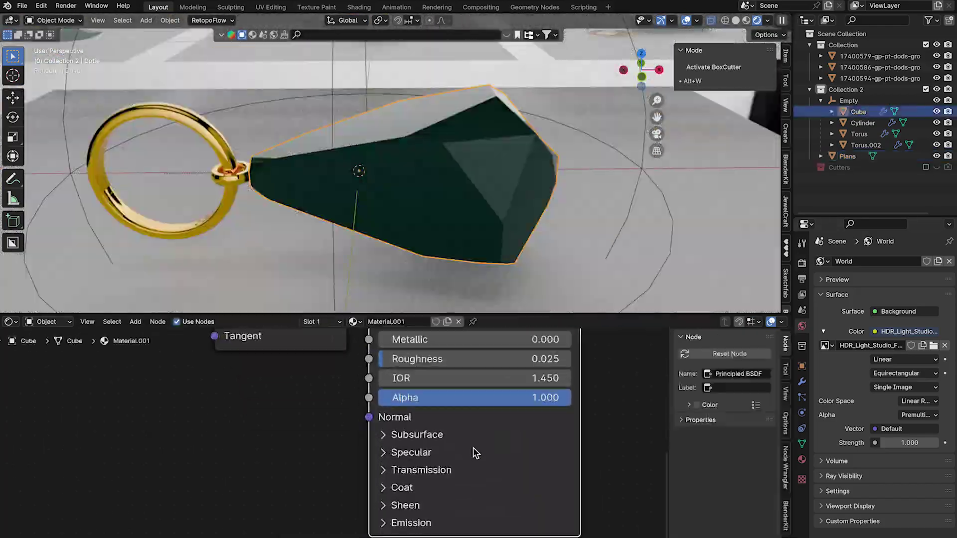
{"action": "left_click", "coordinate": [369, 471]}
{"action": "left_click_drag", "start_coordinate": [369, 493], "coordinate": [463, 493]}
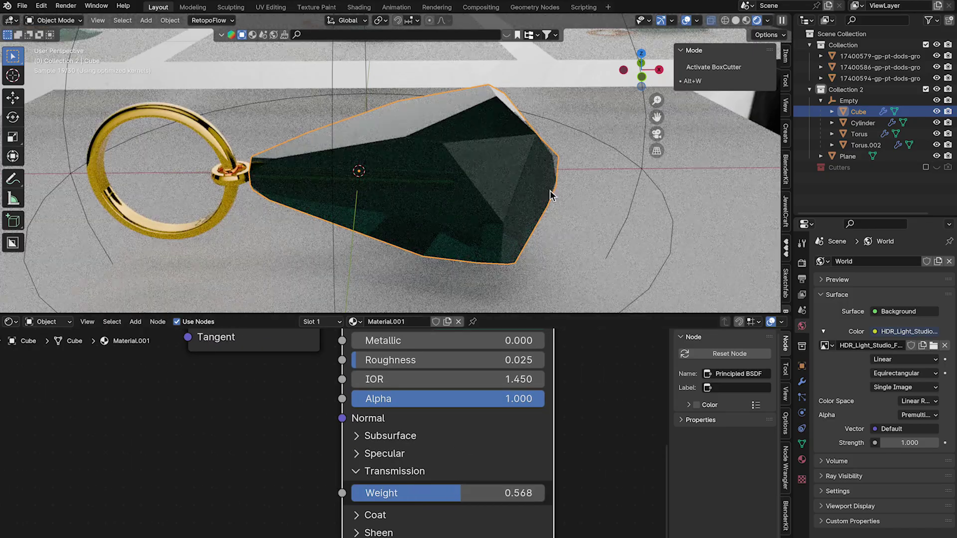
- Delete the unused node from the gem material and raise the transmission weight to 0.716
{"action": "left_click", "coordinate": [287, 348]}
{"action": "middle_click_drag", "start_coordinate": [296, 367], "coordinate": [276, 407]}
{"action": "key", "text": "x"}
{"action": "middle_click_drag", "start_coordinate": [498, 189], "coordinate": [478, 235]}
{"action": "left_click_drag", "start_coordinate": [439, 532], "coordinate": [468, 532]}
- Lighten the gem material's base color to a brighter green
{"action": "scroll", "coordinate": [585, 212], "scroll_direction": "down", "scroll_amount": 5}
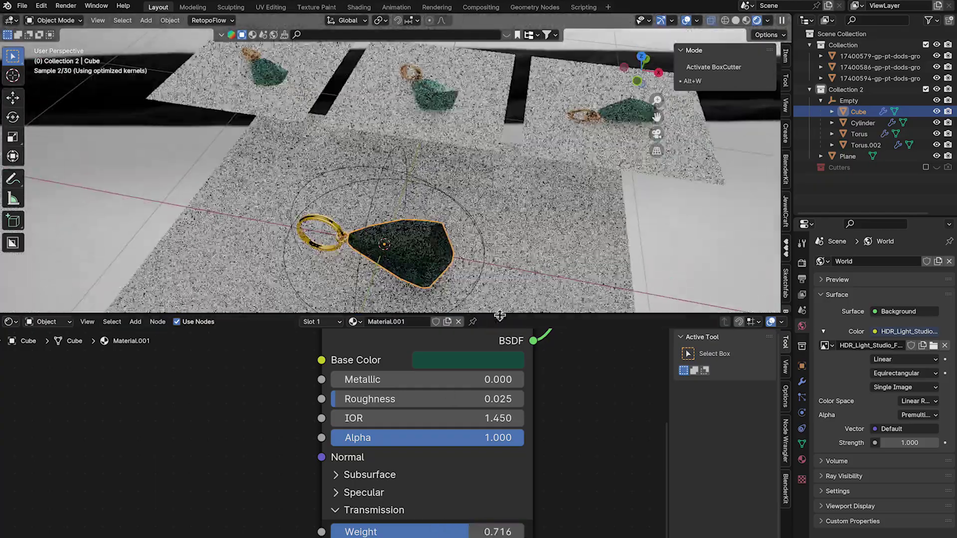
{"action": "left_click", "coordinate": [467, 360]}
{"action": "scroll", "coordinate": [578, 195], "scroll_direction": "up", "scroll_amount": 3}
{"action": "scroll", "coordinate": [518, 261], "scroll_direction": "up", "scroll_amount": 8}
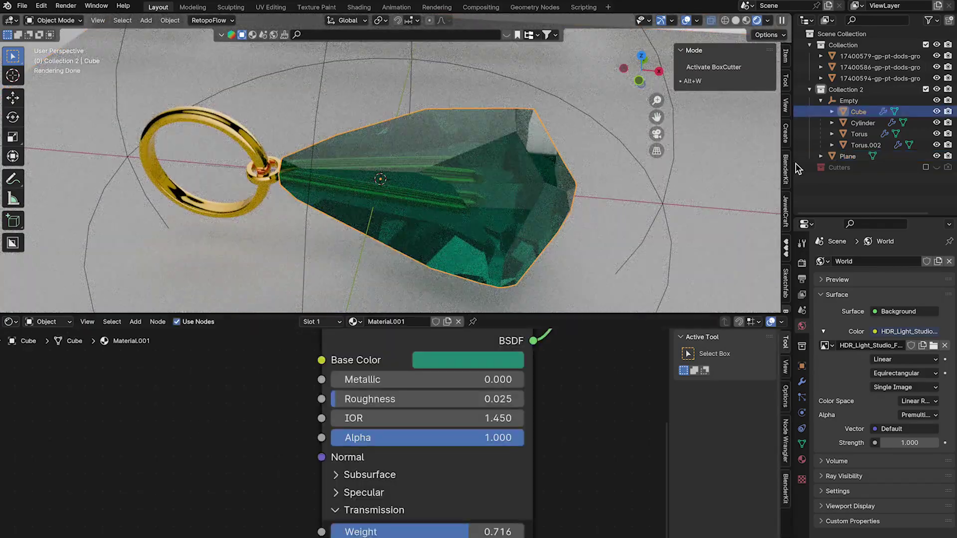
- Hide the gem temporarily to examine the cylinder inside it and its assigned material
{"action": "middle_click_drag", "start_coordinate": [548, 179], "coordinate": [359, 185]}
{"action": "key", "text": "h"}
{"action": "left_click", "coordinate": [379, 192]}
{"action": "left_click", "coordinate": [802, 443]}
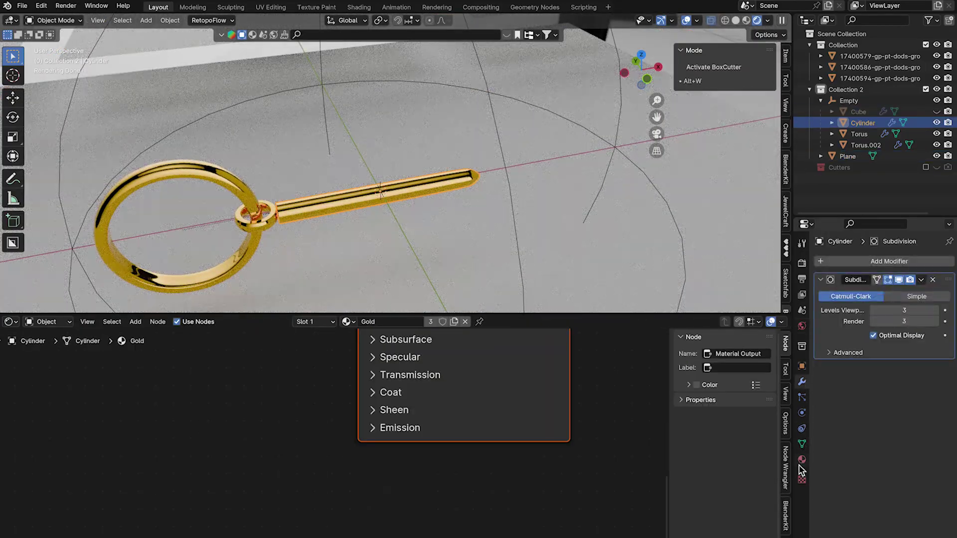
{"action": "left_click", "coordinate": [802, 459]}
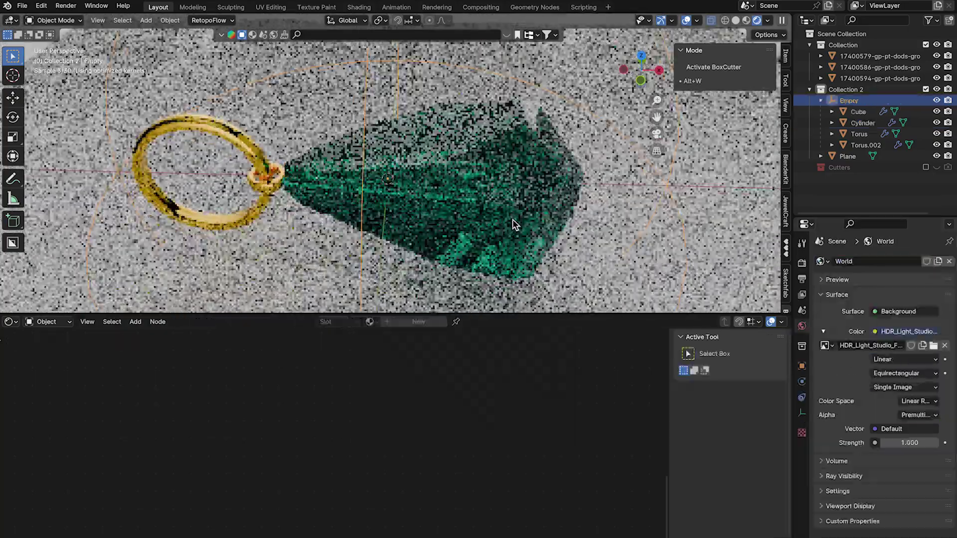
- Darken the gem's green base color slightly and check the result up close
{"action": "left_click", "coordinate": [512, 220]}
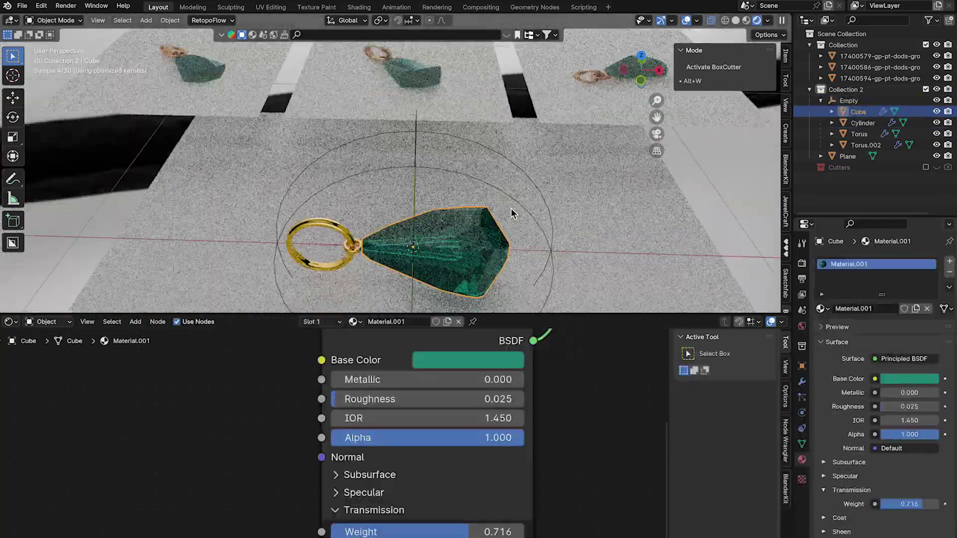
{"action": "left_click", "coordinate": [486, 362]}
{"action": "left_click_drag", "start_coordinate": [589, 146], "coordinate": [589, 155]}
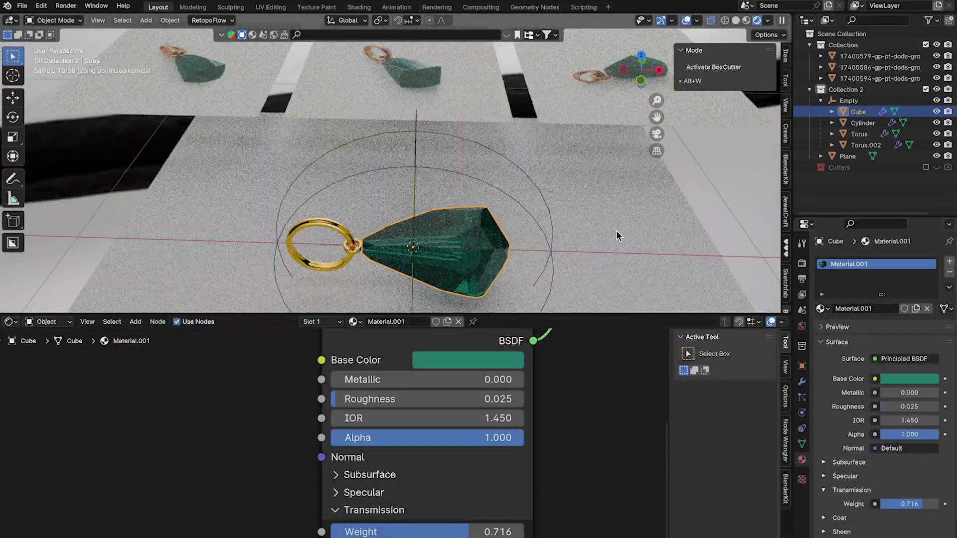
{"action": "middle_click_drag", "start_coordinate": [597, 259], "coordinate": [595, 225], "text": "shift"}
{"action": "scroll", "coordinate": [595, 226], "scroll_direction": "up", "scroll_amount": 1}
{"action": "scroll", "coordinate": [595, 224], "scroll_direction": "up", "scroll_amount": 3}
- Add a Noise Texture to the gem material and connect its color to the base color
{"action": "key", "text": "shift+a"}
{"action": "type", "text": "nois"}
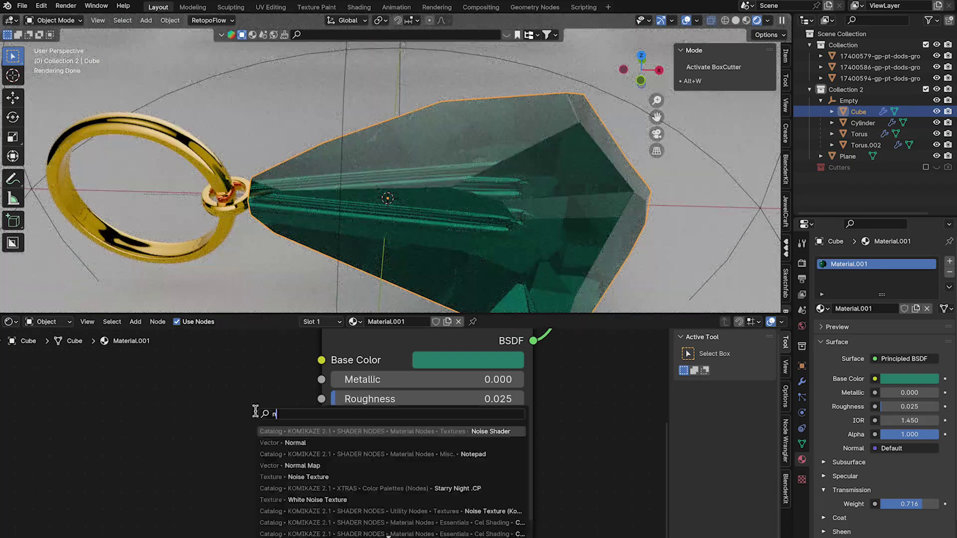
{"action": "left_click", "coordinate": [279, 444]}
{"action": "left_click", "coordinate": [195, 369]}
{"action": "scroll", "coordinate": [336, 393], "scroll_direction": "down", "scroll_amount": 6}
{"action": "middle_click_drag", "start_coordinate": [195, 369], "coordinate": [355, 435]}
{"action": "left_click_drag", "start_coordinate": [354, 435], "coordinate": [310, 375]}
{"action": "left_click_drag", "start_coordinate": [356, 399], "coordinate": [447, 434]}
- Set the Noise Texture's scale to 50.9 and its detail to 15
{"action": "left_click_drag", "start_coordinate": [319, 453], "coordinate": [348, 452]}
{"action": "scroll", "coordinate": [306, 450], "scroll_direction": "up", "scroll_amount": 2}
{"action": "left_click_drag", "start_coordinate": [327, 412], "coordinate": [349, 412]}
{"action": "left_click_drag", "start_coordinate": [327, 429], "coordinate": [349, 429]}
{"action": "scroll", "coordinate": [384, 364], "scroll_direction": "up", "scroll_amount": 3}
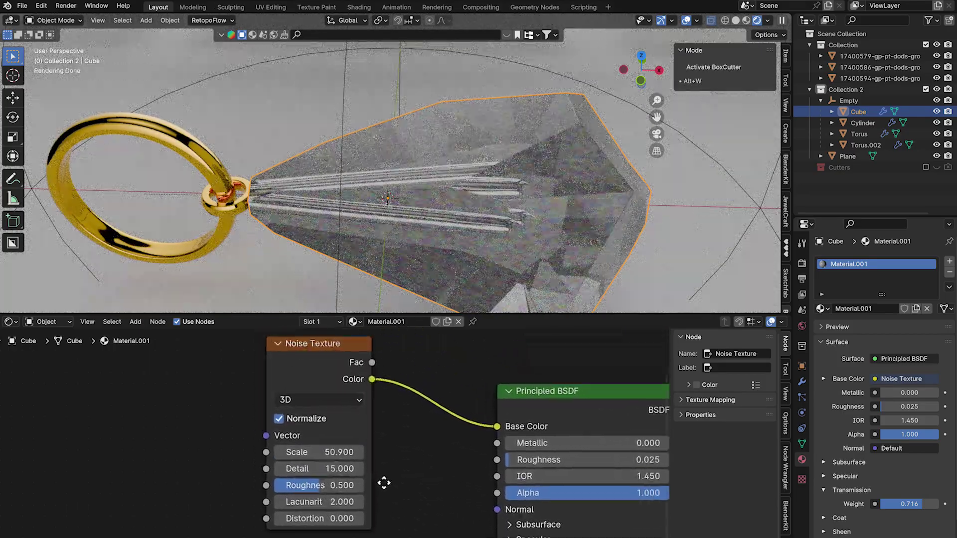
- Add Texture Coordinate and Mapping nodes feeding the Noise Texture's vector
{"action": "key", "text": "ctrl+t"}
{"action": "scroll", "coordinate": [430, 437], "scroll_direction": "left", "scroll_amount": 5}
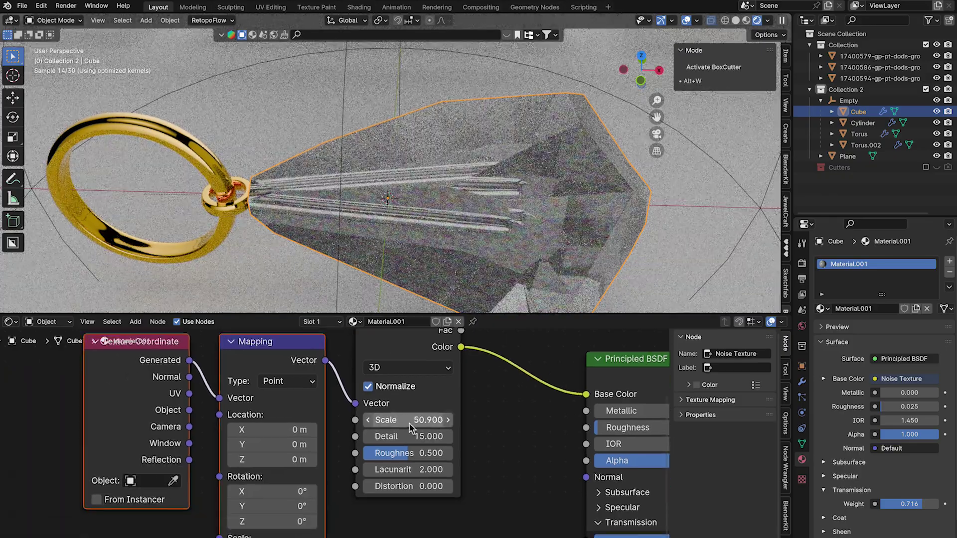
{"action": "scroll", "coordinate": [525, 240], "scroll_direction": "up", "scroll_amount": 6}
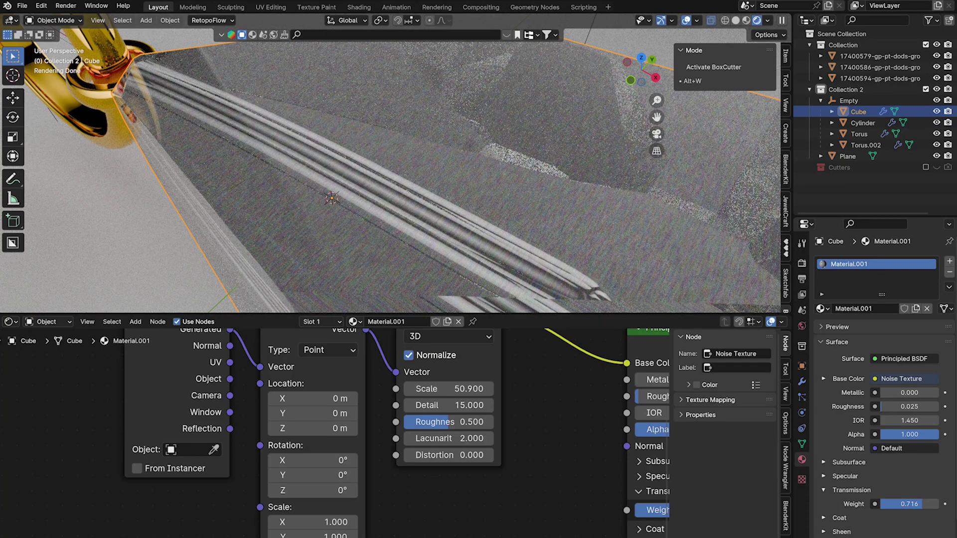
- Stretch the noise by setting the Mapping node's Y scale to 30 and X scale to 1
{"action": "double_click", "coordinate": [340, 524]}
{"action": "type", "text": "30"}
{"action": "key", "text": "Return"}
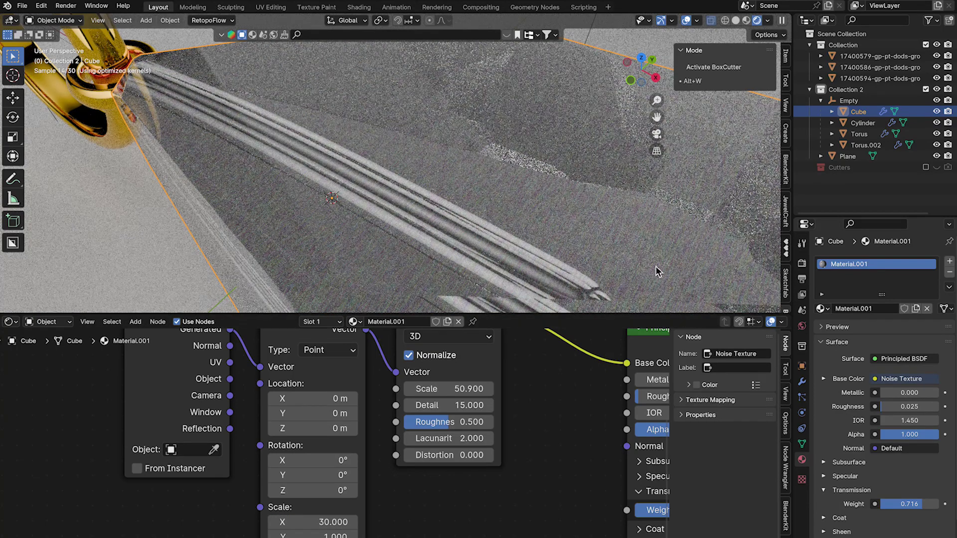
{"action": "key", "text": "Return"}
{"action": "double_click", "coordinate": [341, 535]}
{"action": "type", "text": "30"}
{"action": "key", "text": "Return"}
{"action": "double_click", "coordinate": [338, 523]}
{"action": "type", "text": "1"}
{"action": "key", "text": "Return"}
- Connect the Noise Texture's color to the gem's roughness instead of its base color
{"action": "scroll", "coordinate": [440, 162], "scroll_direction": "down", "scroll_amount": 6}
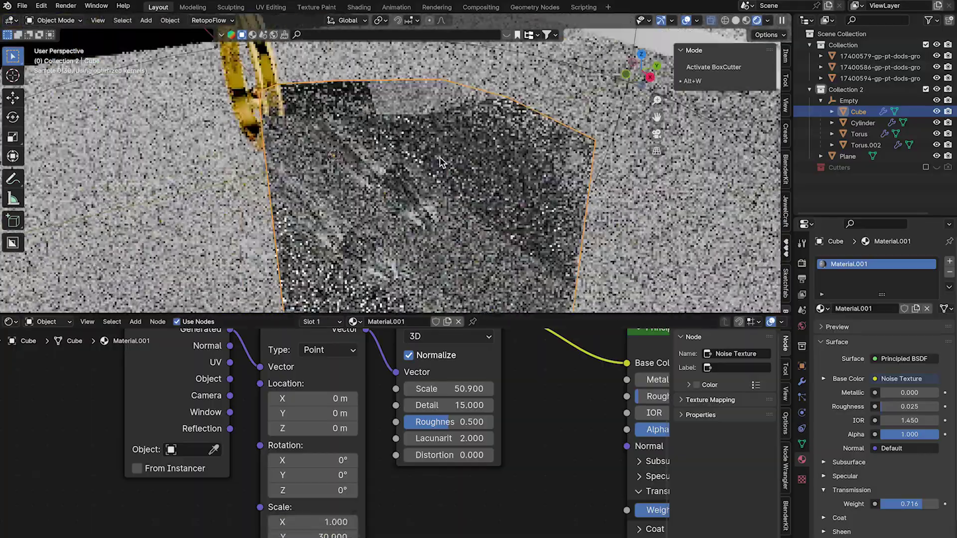
{"action": "middle_click_drag", "start_coordinate": [441, 162], "coordinate": [514, 160]}
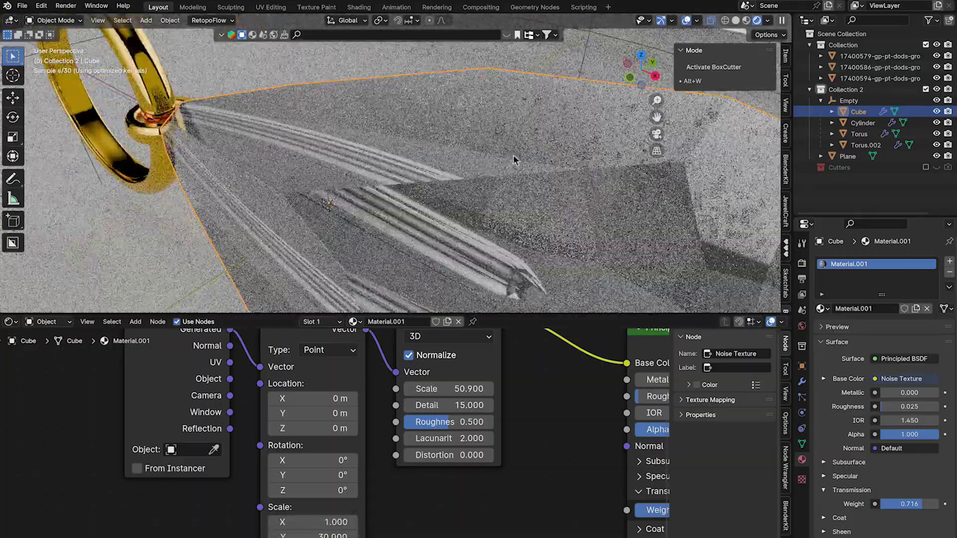
{"action": "left_click_drag", "start_coordinate": [606, 414], "coordinate": [627, 396]}
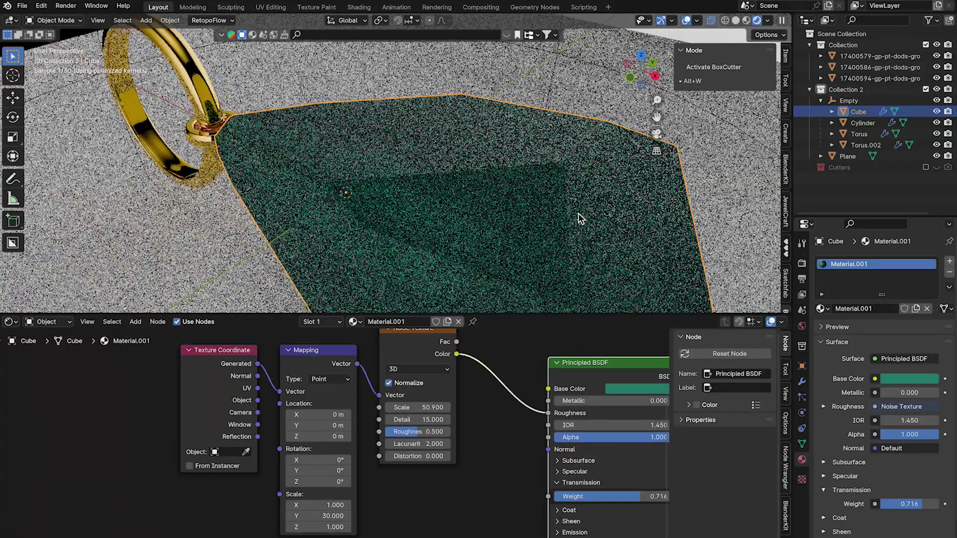
{"action": "middle_click_drag", "start_coordinate": [494, 167], "coordinate": [571, 166]}
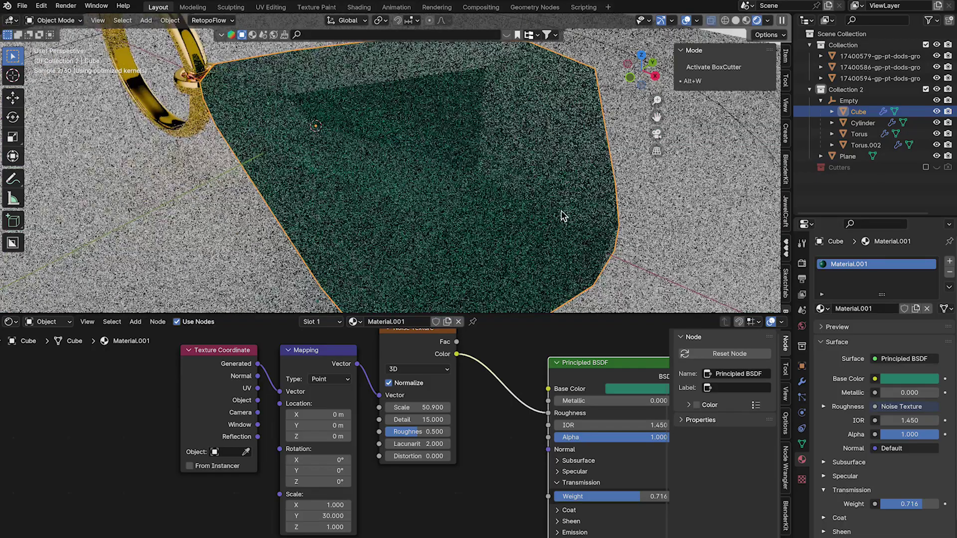
- Add a Bump node to the gem material and connect it to the shader's normal
{"action": "scroll", "coordinate": [511, 456], "scroll_direction": "up", "scroll_amount": 4}
{"action": "key", "text": "shift+a"}
{"action": "type", "text": "bum"}
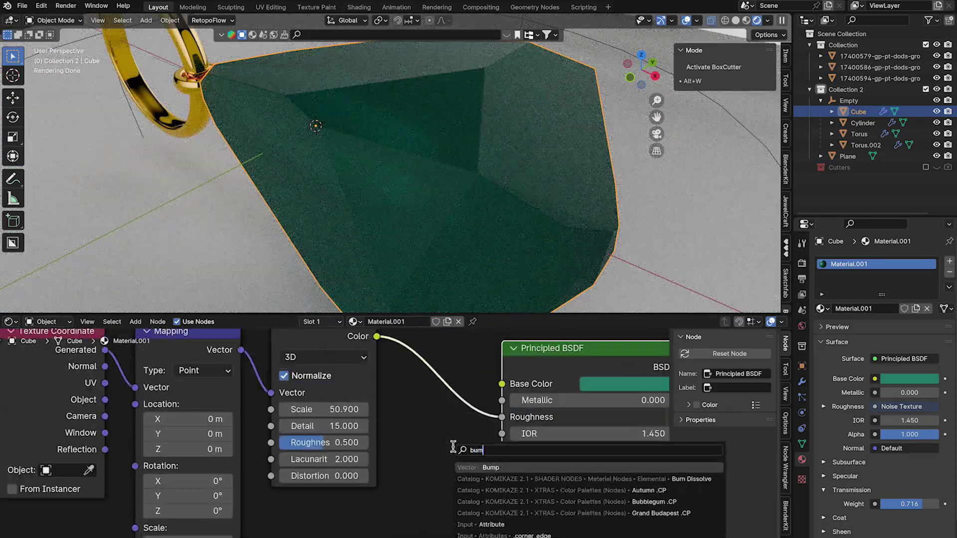
{"action": "key", "text": "Return"}
{"action": "left_click_drag", "start_coordinate": [384, 342], "coordinate": [437, 404]}
- Insert a Color Ramp between the Noise Texture and the gem shader's roughness
{"action": "type", "text": "color"}
{"action": "left_click", "coordinate": [489, 435]}
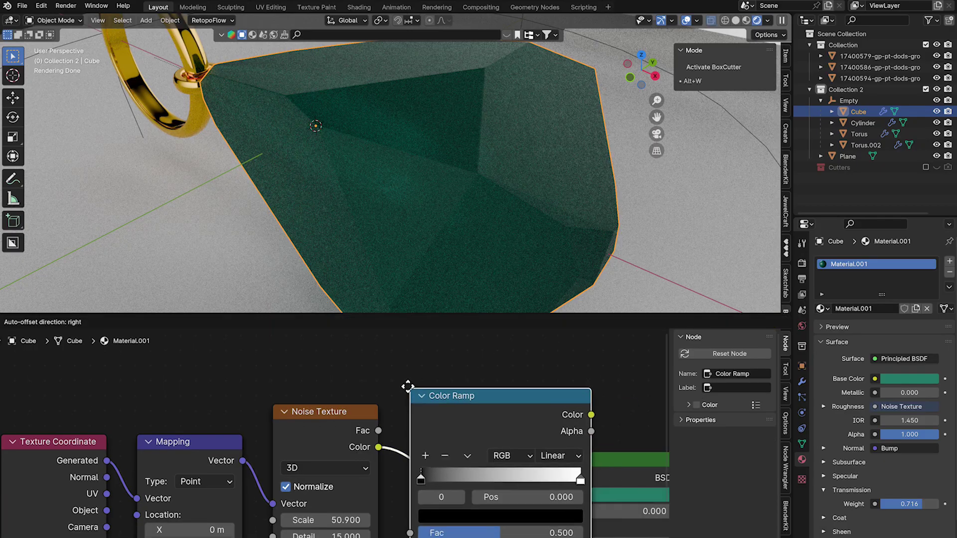
{"action": "left_click", "coordinate": [407, 387]}
{"action": "scroll", "coordinate": [406, 384], "scroll_direction": "down", "scroll_amount": 3}
{"action": "left_click_drag", "start_coordinate": [502, 352], "coordinate": [142, 439]}
- Connect the Color Ramp's color to the Bump node's distance
{"action": "left_click_drag", "start_coordinate": [479, 374], "coordinate": [379, 352]}
{"action": "left_click_drag", "start_coordinate": [423, 348], "coordinate": [384, 500]}
{"action": "scroll", "coordinate": [494, 491], "scroll_direction": "up", "scroll_amount": 8}
{"action": "middle_click_drag", "start_coordinate": [495, 491], "coordinate": [377, 478]}
{"action": "scroll", "coordinate": [418, 398], "scroll_direction": "up", "scroll_amount": 3}
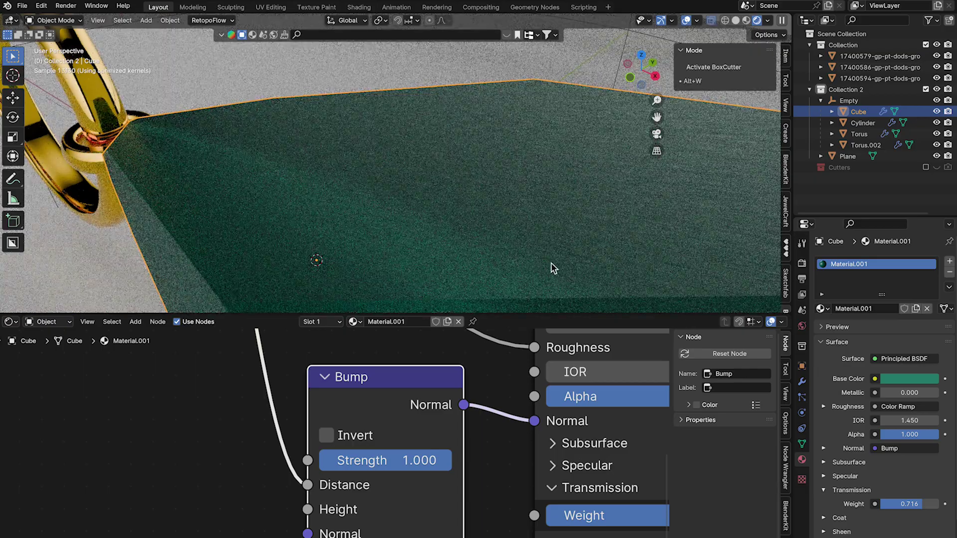
- Set the Color Ramp's dark stop to position 0.352 in dark gray and the light stop to 0.886
{"action": "key", "text": "Return"}
{"action": "scroll", "coordinate": [377, 462], "scroll_direction": "down", "scroll_amount": 6}
{"action": "middle_click_drag", "start_coordinate": [499, 435], "coordinate": [533, 537]}
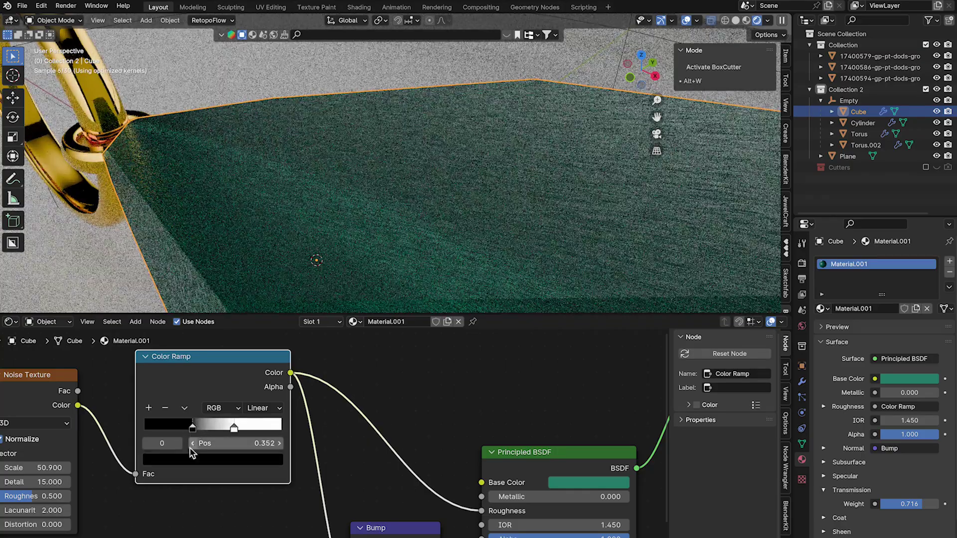
{"action": "left_click", "coordinate": [188, 459]}
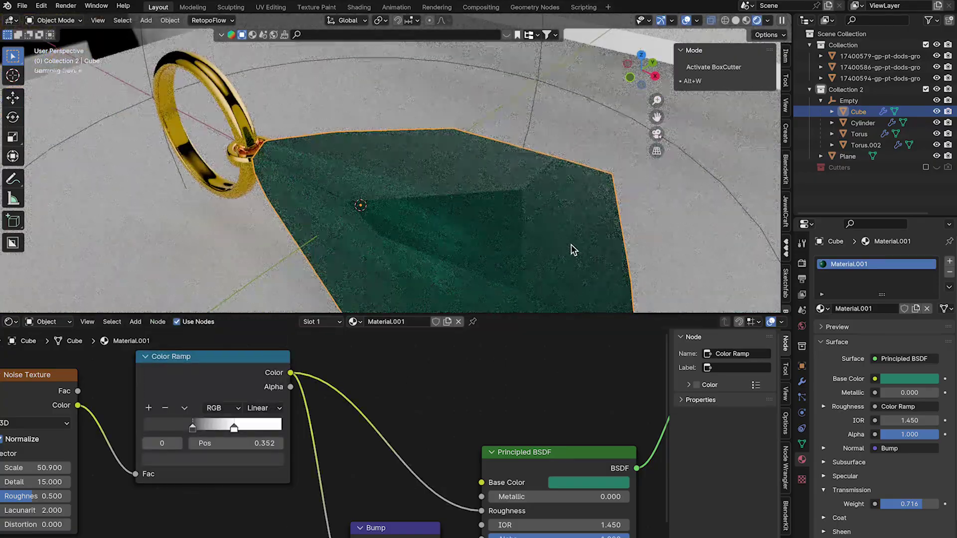
{"action": "scroll", "coordinate": [477, 457], "scroll_direction": "up", "scroll_amount": 1}
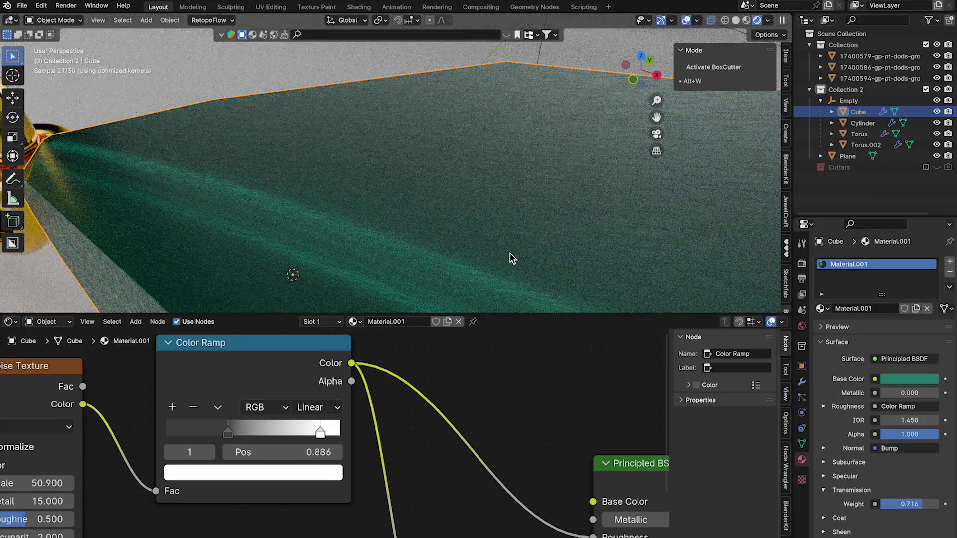
- Move the Color Ramp's dark stop closer to the start, make it black, and tone the white stop down to gray
{"action": "left_click_drag", "start_coordinate": [228, 432], "coordinate": [213, 435]}
{"action": "middle_click_drag", "start_coordinate": [418, 480], "coordinate": [474, 466]}
{"action": "left_click", "coordinate": [269, 459]}
{"action": "left_click_drag", "start_coordinate": [387, 299], "coordinate": [387, 249]}
{"action": "left_click", "coordinate": [386, 458]}
{"action": "scroll", "coordinate": [401, 216], "scroll_direction": "down", "scroll_amount": 4}
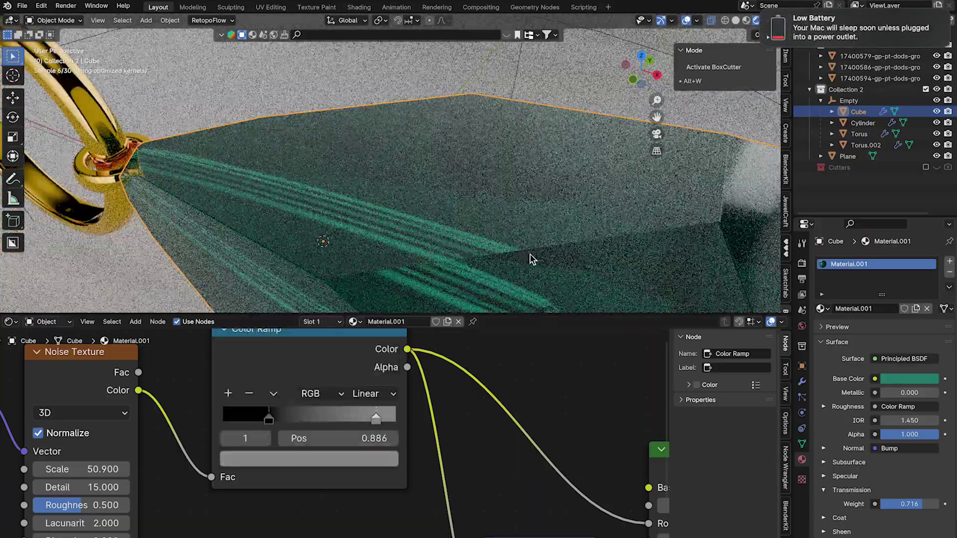
- Try disconnecting the Color Ramp from the gem's roughness and reconnect it
{"action": "scroll", "coordinate": [470, 231], "scroll_direction": "up", "scroll_amount": 4}
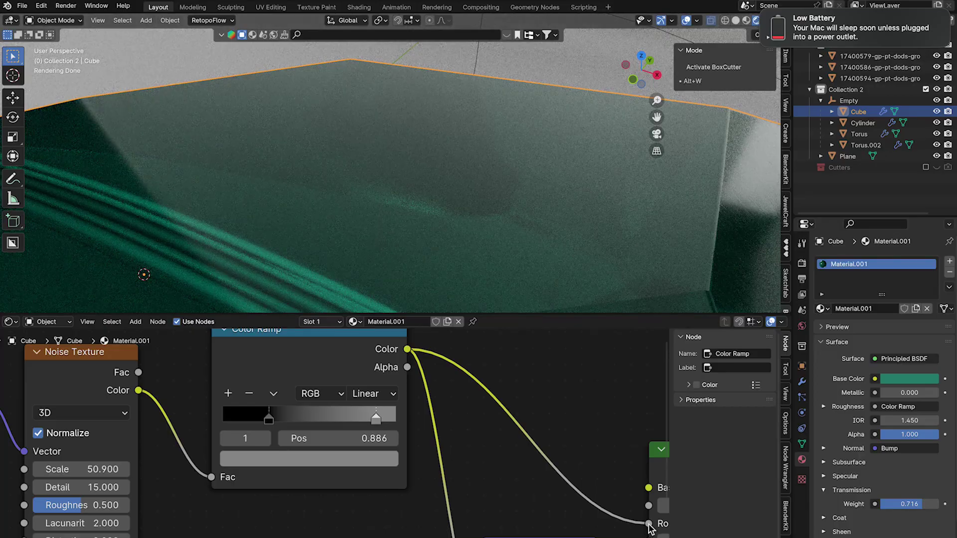
{"action": "left_click_drag", "start_coordinate": [649, 524], "coordinate": [473, 406]}
{"action": "left_click_drag", "start_coordinate": [648, 517], "coordinate": [648, 524]}
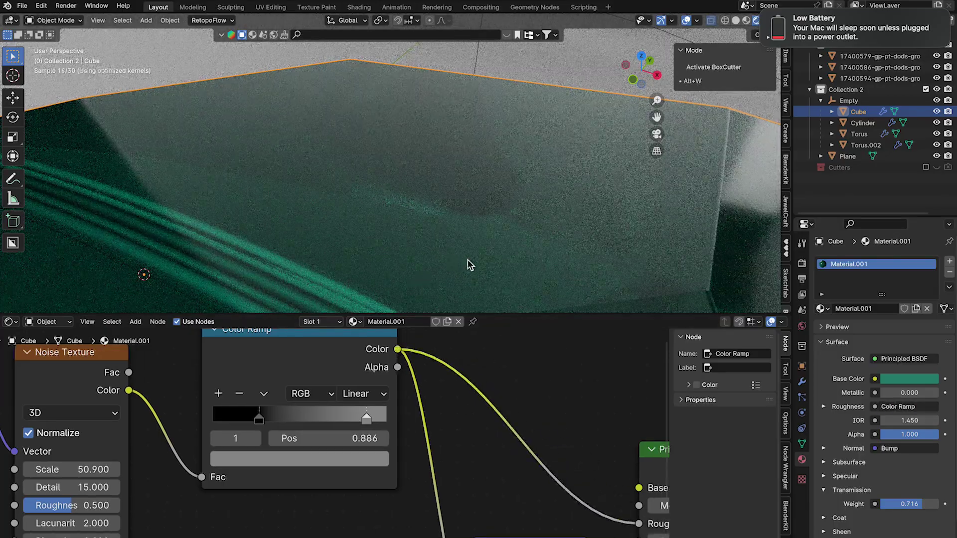
- Delete the three reference photo planes behind the pendant
{"action": "scroll", "coordinate": [481, 253], "scroll_direction": "down", "scroll_amount": 5}
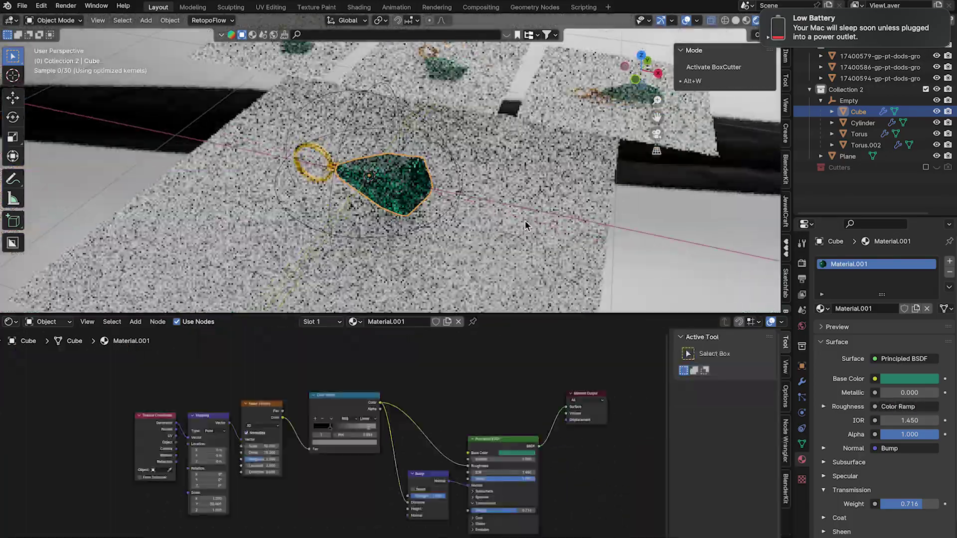
{"action": "middle_click_drag", "start_coordinate": [525, 224], "coordinate": [538, 206]}
{"action": "scroll", "coordinate": [529, 223], "scroll_direction": "down", "scroll_amount": 3}
{"action": "left_click", "coordinate": [511, 206]}
{"action": "left_click", "coordinate": [490, 100]}
{"action": "key", "text": "x"}
{"action": "left_click", "coordinate": [358, 97]}
{"action": "key", "text": "x"}
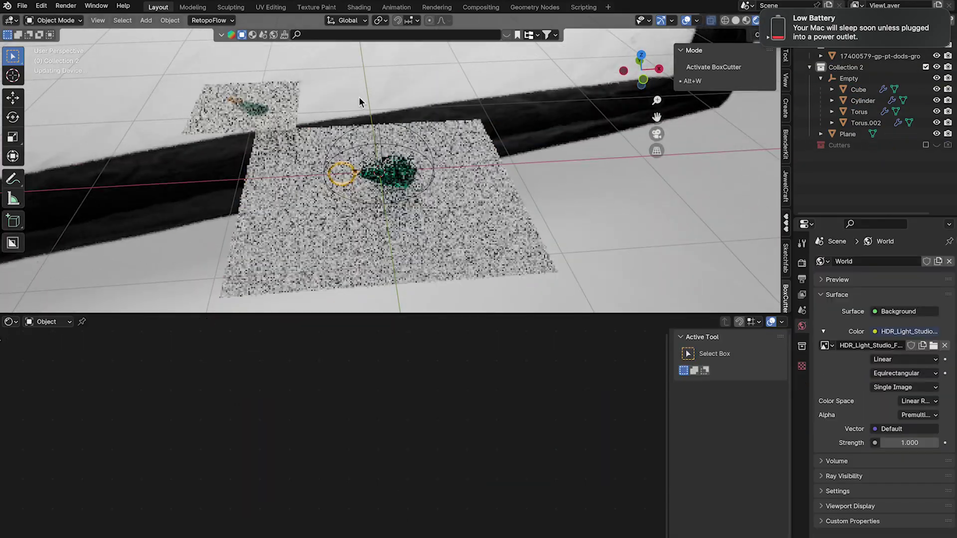
{"action": "left_click", "coordinate": [249, 104]}
{"action": "key", "text": "x"}
- Rotate the pendant's parent Empty by -51° about Z and view the pendant from a low angle
{"action": "scroll", "coordinate": [518, 289], "scroll_direction": "up", "scroll_amount": 6}
{"action": "left_click", "coordinate": [483, 336]}
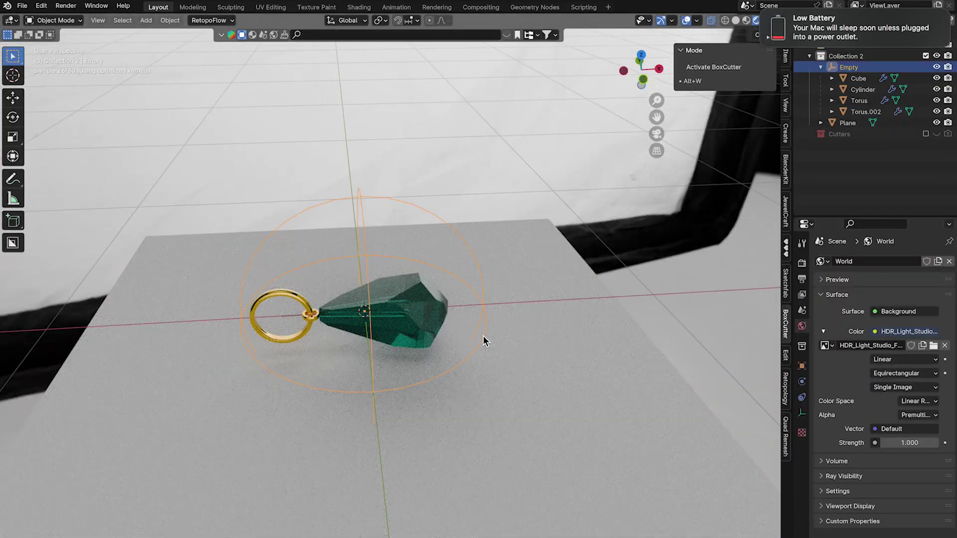
{"action": "key", "text": "r"}
{"action": "left_click", "coordinate": [469, 348]}
{"action": "middle_click_drag", "start_coordinate": [469, 349], "coordinate": [479, 279]}
{"action": "scroll", "coordinate": [478, 279], "scroll_direction": "up", "scroll_amount": 3}
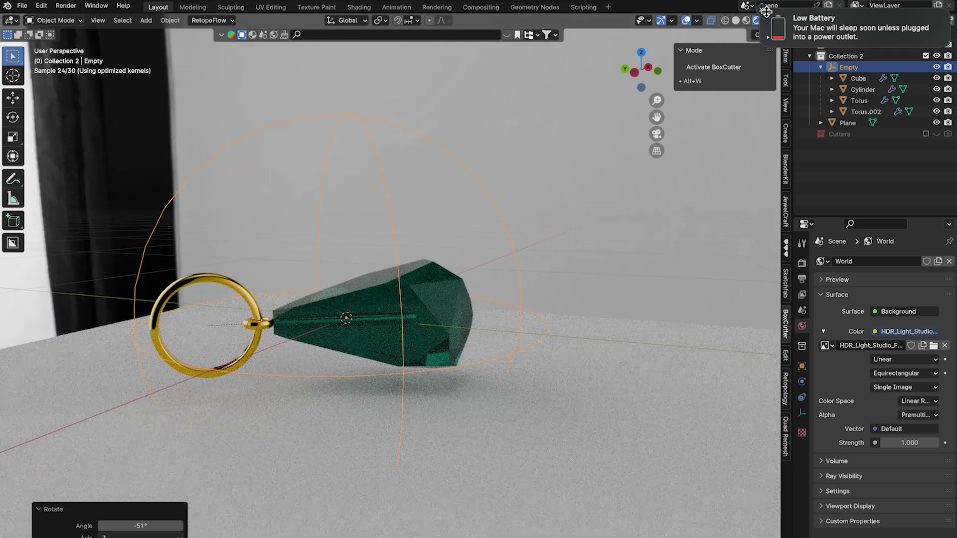
- Lower the pendant's parent Empty along Z until the gem rests on the floor plane, working in solid shading
{"action": "left_click", "coordinate": [736, 19]}
{"action": "mouse_move", "coordinate": [522, 272]}
{"action": "middle_mouse_down"}
{"action": "mouse_move", "coordinate": [438, 270]}
{"action": "mouse_move", "coordinate": [569, 226]}
{"action": "middle_mouse_up"}
{"action": "left_click", "coordinate": [440, 249]}
{"action": "key", "text": "alt+z"}
{"action": "key", "text": "ctrl+KP_3"}
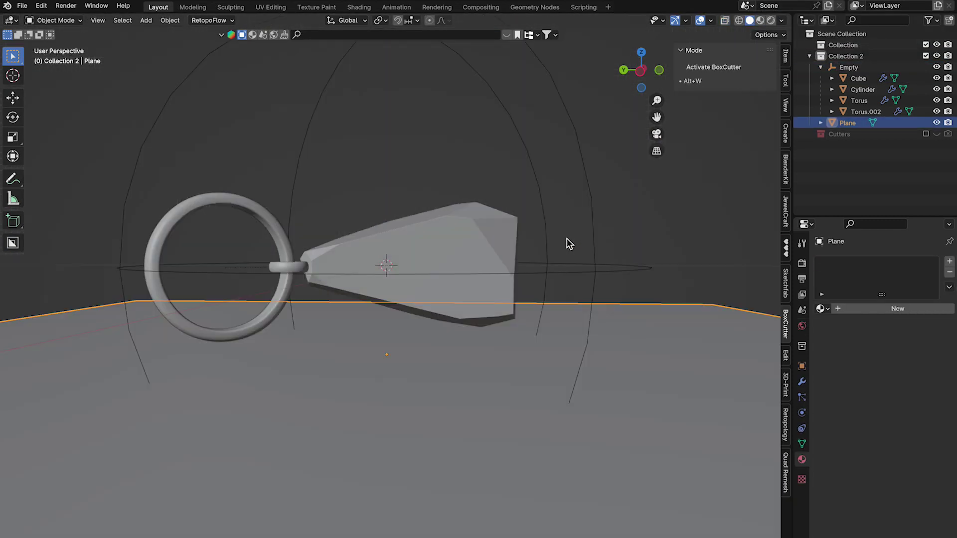
{"action": "left_click", "coordinate": [494, 273]}
{"action": "left_click", "coordinate": [534, 277]}
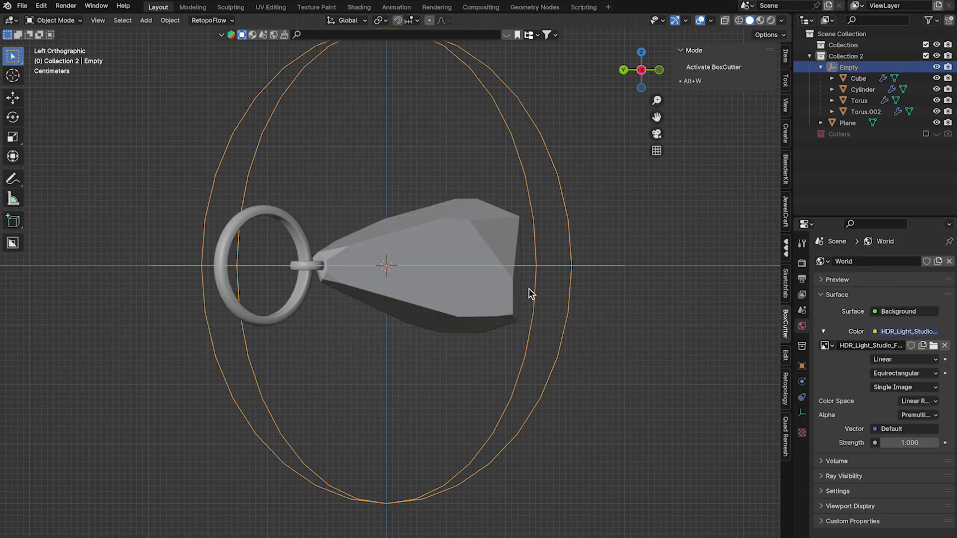
{"action": "key", "text": "g"}
{"action": "key", "text": "z"}
{"action": "left_click", "coordinate": [528, 329]}
{"action": "middle_click_drag", "start_coordinate": [528, 329], "coordinate": [447, 249]}
{"action": "key", "text": "g"}
{"action": "key", "text": "z"}
{"action": "left_click", "coordinate": [530, 279]}
- Place the 3D cursor where the gem's lowest corner meets the floor and set the transform pivot to 3D Cursor
{"action": "left_click", "coordinate": [12, 75]}
{"action": "scroll", "coordinate": [528, 324], "scroll_direction": "up", "scroll_amount": 4}
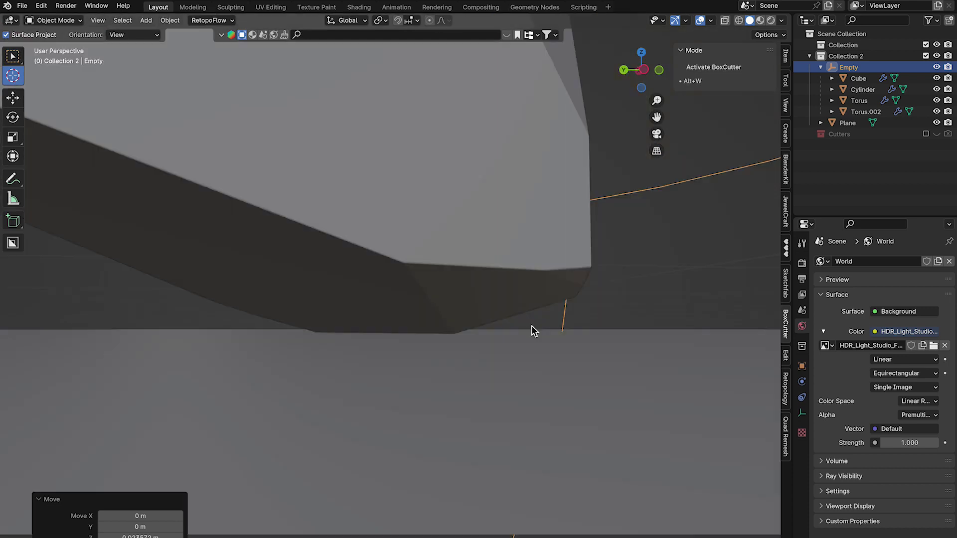
{"action": "middle_click_drag", "start_coordinate": [531, 325], "coordinate": [439, 321]}
{"action": "left_click", "coordinate": [331, 324]}
{"action": "scroll", "coordinate": [331, 325], "scroll_direction": "down", "scroll_amount": 5}
{"action": "middle_click_drag", "start_coordinate": [332, 325], "coordinate": [423, 345]}
{"action": "key", "text": "r"}
{"action": "right_click", "coordinate": [509, 277]}
{"action": "left_click", "coordinate": [380, 21]}
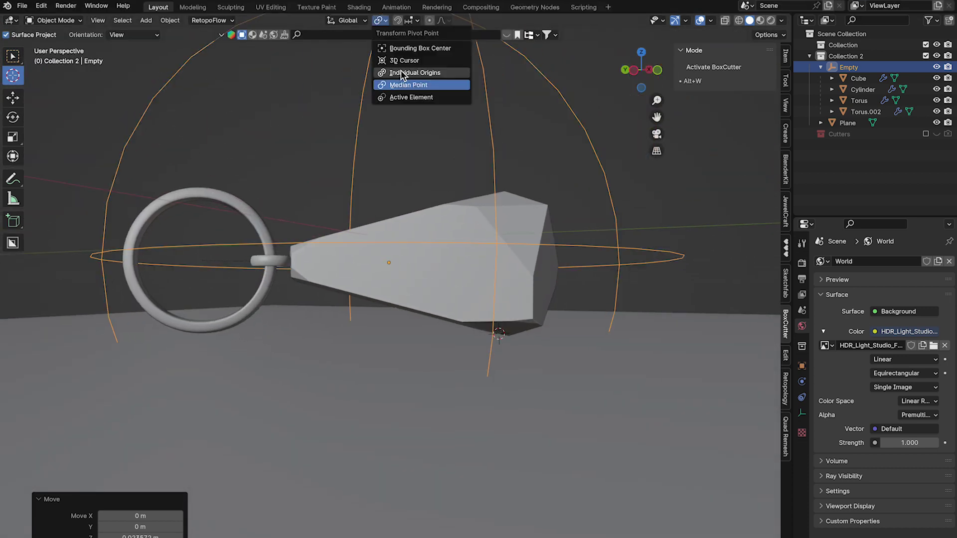
{"action": "left_click", "coordinate": [405, 60]}
- Rotate the pendant's Empty around the 3D cursor by -16.8°, and by another 2.16° from a different view
{"action": "key", "text": "r"}
{"action": "left_click", "coordinate": [446, 196]}
{"action": "middle_click_drag", "start_coordinate": [446, 196], "coordinate": [465, 158]}
{"action": "key", "text": "r"}
{"action": "key", "text": "x"}
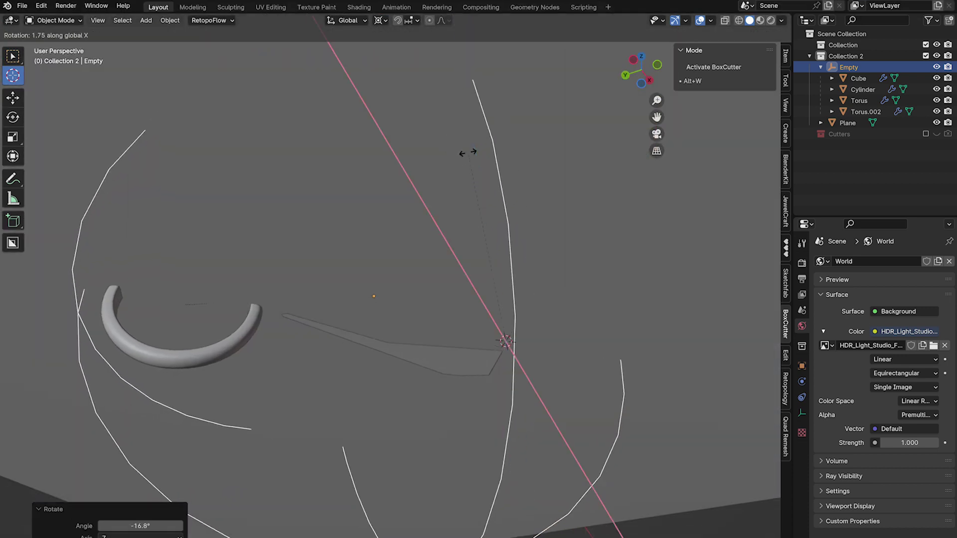
{"action": "right_click", "coordinate": [470, 157]}
{"action": "key", "text": "r"}
{"action": "right_click", "coordinate": [495, 212]}
{"action": "middle_click_drag", "start_coordinate": [495, 211], "coordinate": [500, 245]}
{"action": "key", "text": "r"}
{"action": "left_click", "coordinate": [500, 245]}
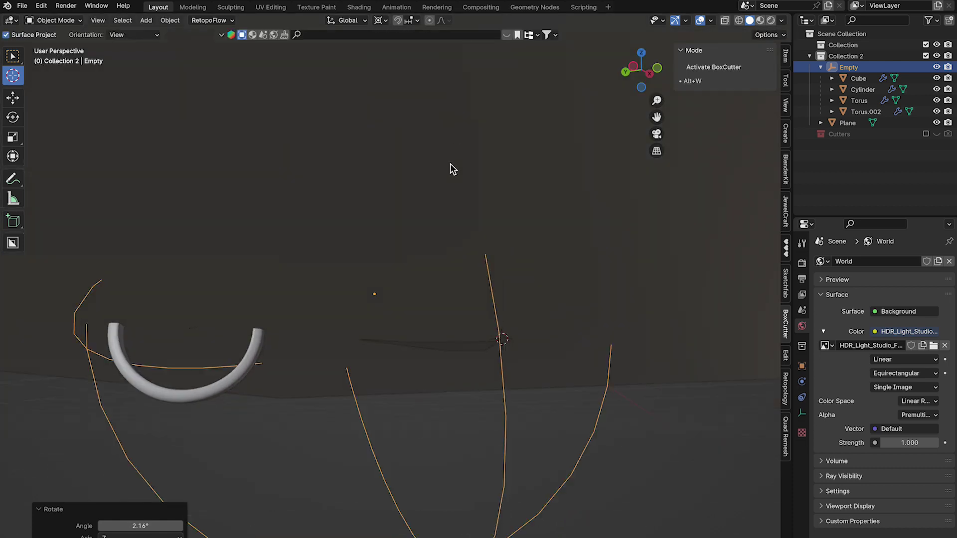
{"action": "middle_click_drag", "start_coordinate": [450, 166], "coordinate": [414, 210]}
{"action": "key", "text": "r"}
{"action": "right_click", "coordinate": [413, 208]}
- Move the pendant's Empty along Z to match it to the floor plane
{"action": "key", "text": "g"}
{"action": "key", "text": "z"}
{"action": "left_click", "coordinate": [380, 387]}
{"action": "middle_click_drag", "start_coordinate": [380, 387], "coordinate": [389, 249]}
- Place the 3D cursor where the two rings meet and rotate the large ring around it by 1.55°
{"action": "key", "text": "w"}
{"action": "scroll", "coordinate": [365, 291], "scroll_direction": "up", "scroll_amount": 8}
{"action": "scroll", "coordinate": [383, 224], "scroll_direction": "down", "scroll_amount": 4}
{"action": "left_click", "coordinate": [353, 239]}
{"action": "scroll", "coordinate": [480, 229], "scroll_direction": "up", "scroll_amount": 6}
{"action": "scroll", "coordinate": [479, 229], "scroll_direction": "down", "scroll_amount": 7}
{"action": "key", "text": "r"}
{"action": "left_click", "coordinate": [406, 204]}
- Tilt the large ring about 16° around its local X axis, pivoting at the joint with the small ring
{"action": "scroll", "coordinate": [419, 219], "scroll_direction": "down", "scroll_amount": 4}
{"action": "middle_click_drag", "start_coordinate": [418, 219], "coordinate": [413, 273]}
{"action": "scroll", "coordinate": [412, 273], "scroll_direction": "up", "scroll_amount": 3}
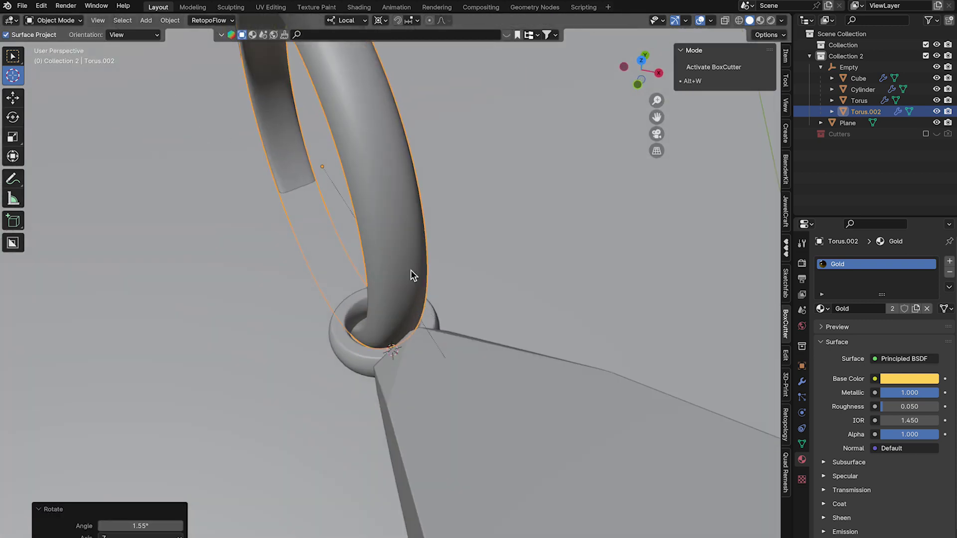
{"action": "key", "text": "r"}
{"action": "key", "text": "x"}
{"action": "key", "text": "x"}
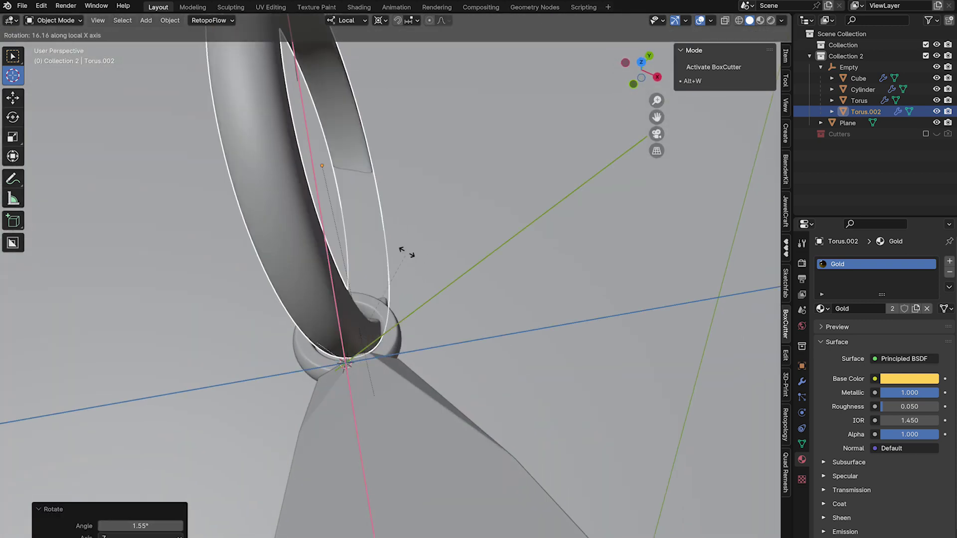
{"action": "left_click", "coordinate": [405, 254]}
- Move the large ring freely and along its local Y axis so it hangs through the small ring
{"action": "key", "text": "g"}
{"action": "left_click", "coordinate": [402, 269]}
{"action": "middle_click_drag", "start_coordinate": [402, 269], "coordinate": [549, 282]}
{"action": "key", "text": "g"}
{"action": "key", "text": "y"}
{"action": "key", "text": "y"}
{"action": "left_click", "coordinate": [495, 266]}
{"action": "key", "text": "g"}
{"action": "left_click", "coordinate": [499, 260]}
{"action": "scroll", "coordinate": [564, 222], "scroll_direction": "down", "scroll_amount": 5}
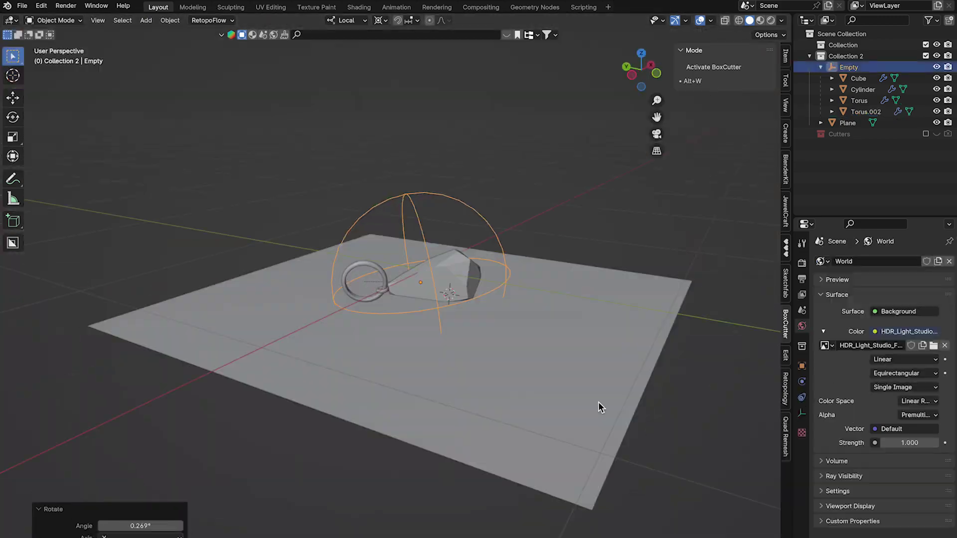
- Show the scene in rendered shading, add a camera and align it to an elevated view of the pendant
{"action": "mouse_move", "coordinate": [600, 406]}
{"action": "middle_mouse_down"}
{"action": "mouse_move", "coordinate": [516, 384]}
{"action": "mouse_move", "coordinate": [557, 386]}
{"action": "middle_mouse_up"}
{"action": "left_click", "coordinate": [649, 211]}
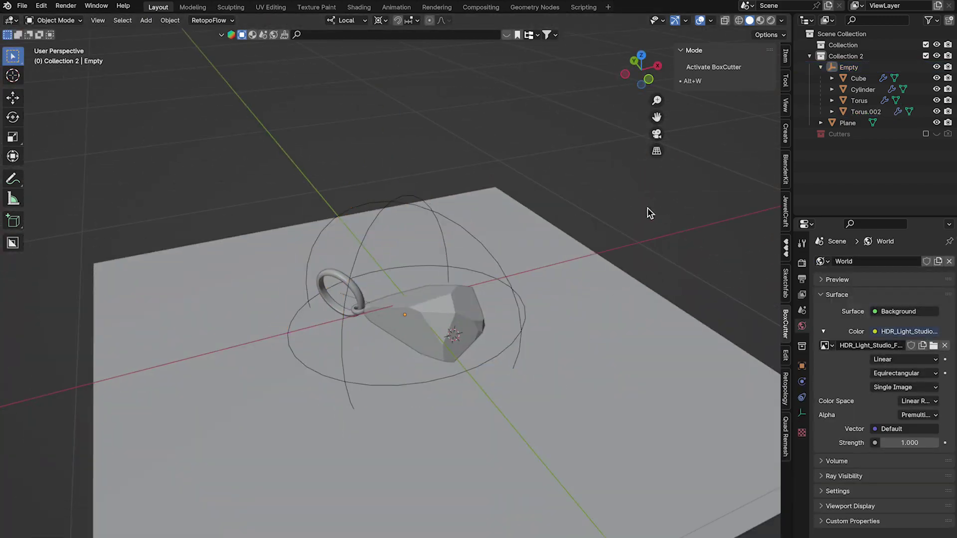
{"action": "left_click", "coordinate": [772, 20]}
{"action": "middle_click_drag", "start_coordinate": [591, 201], "coordinate": [574, 241]}
{"action": "left_click", "coordinate": [574, 240]}
{"action": "middle_click_drag", "start_coordinate": [580, 279], "coordinate": [500, 292]}
{"action": "key", "text": "shift+a"}
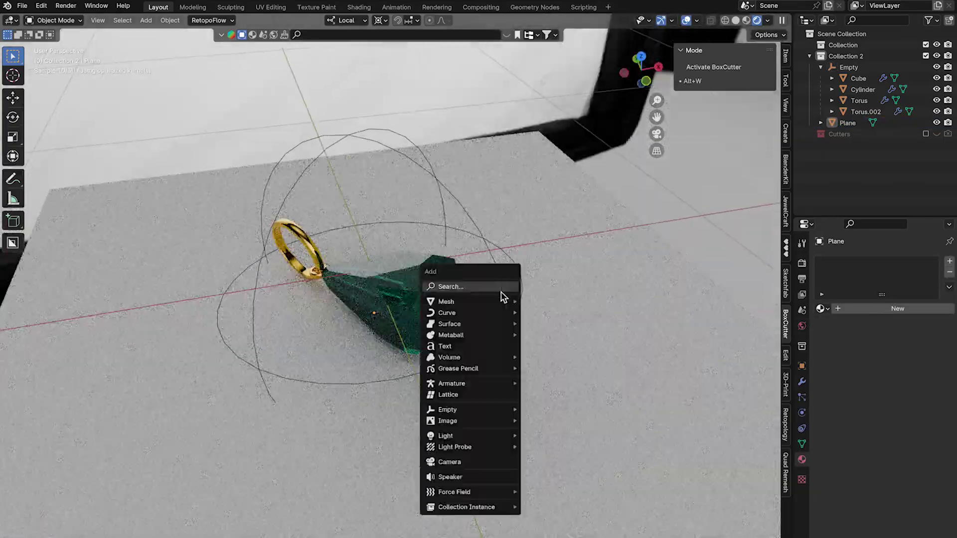
{"action": "left_click", "coordinate": [486, 468]}
{"action": "key", "text": "ctrl+alt+KP_0"}
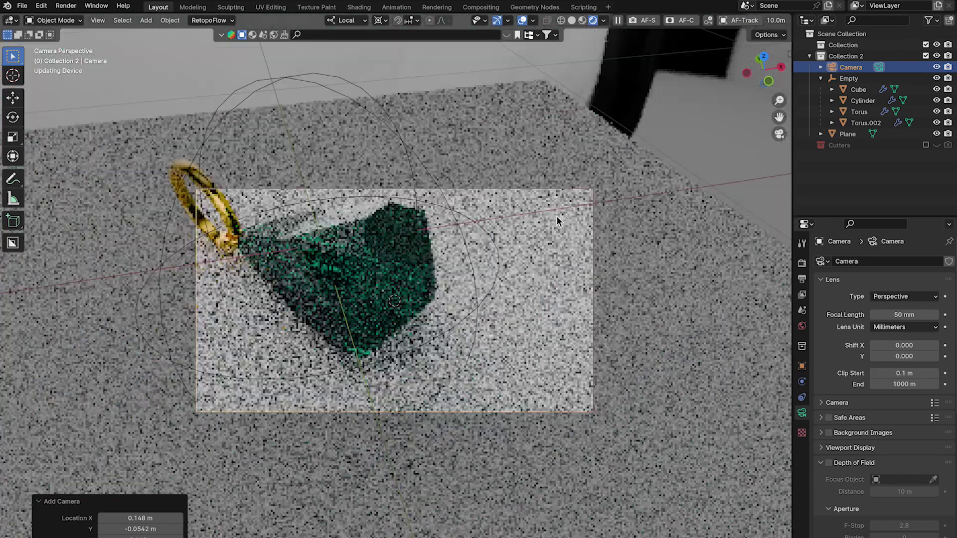
- Set the output resolution to 2160 × 2700 px and enable Render Region with cropping
{"action": "left_click", "coordinate": [802, 279]}
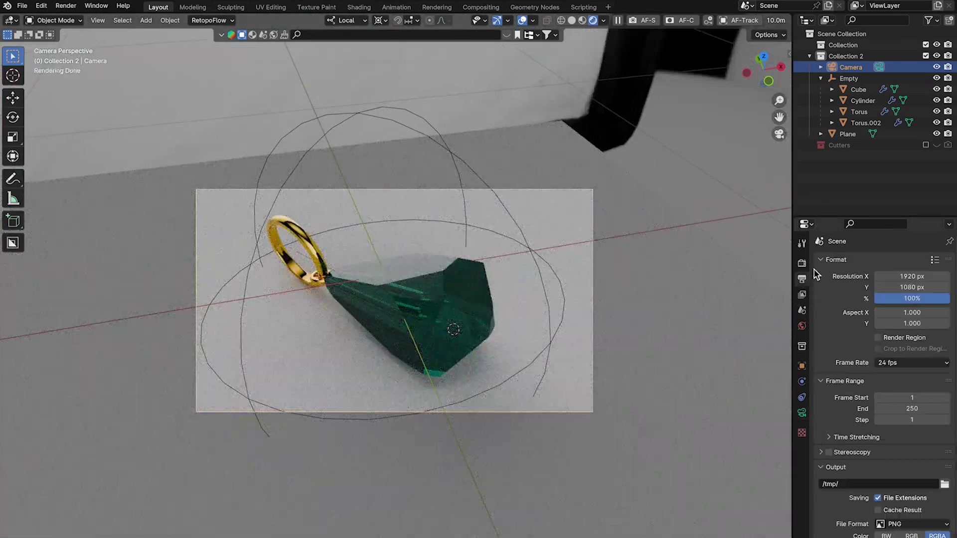
{"action": "left_click", "coordinate": [922, 275]}
{"action": "type", "text": "2160"}
{"action": "key", "text": "Tab"}
{"action": "type", "text": "2700"}
{"action": "key", "text": "Return"}
{"action": "left_click", "coordinate": [878, 338]}
- Split the viewport into a rendered camera view and a solid working view, framing the camera view and hiding its tools
{"action": "scroll", "coordinate": [498, 253], "scroll_direction": "up", "scroll_amount": 1}
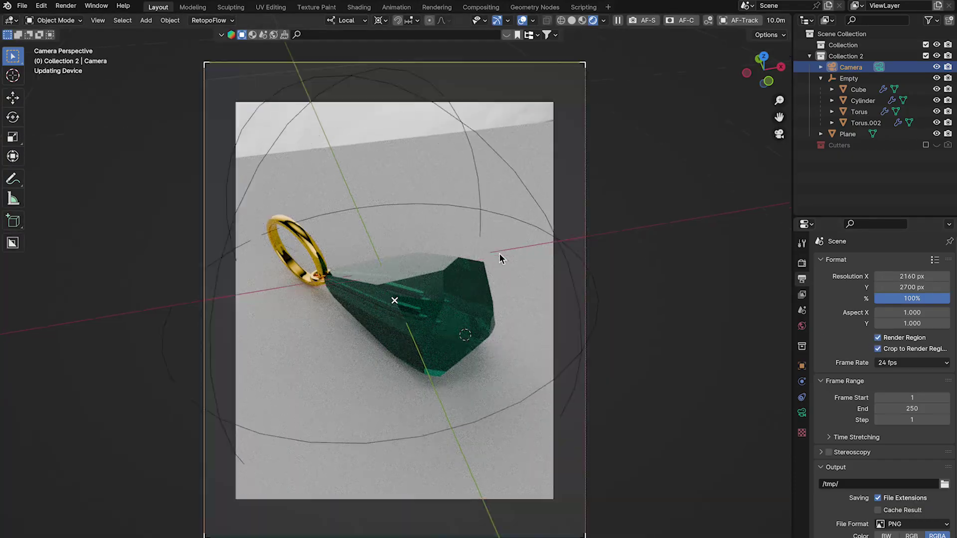
{"action": "middle_click_drag", "start_coordinate": [498, 254], "coordinate": [373, 268], "text": "shift"}
{"action": "left_click_drag", "start_coordinate": [791, 16], "coordinate": [408, 52]}
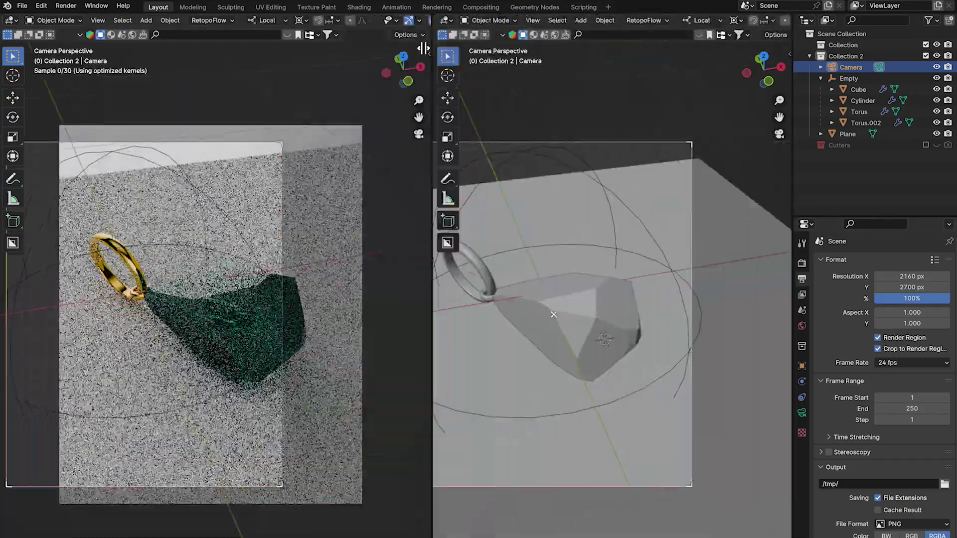
{"action": "middle_click_drag", "start_coordinate": [247, 154], "coordinate": [323, 156], "text": "shift"}
{"action": "scroll", "coordinate": [323, 156], "scroll_direction": "up", "scroll_amount": 1}
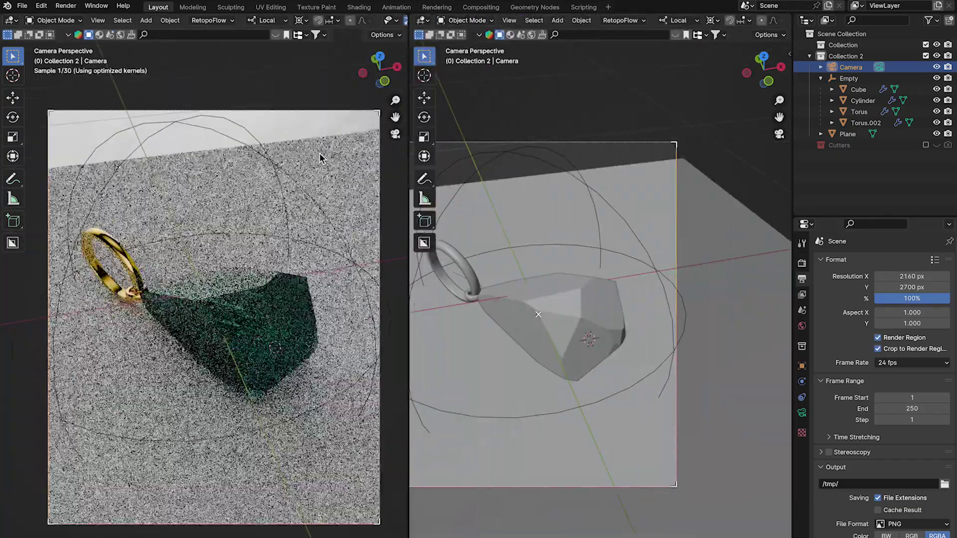
{"action": "key", "text": "t"}
{"action": "scroll", "coordinate": [321, 156], "scroll_direction": "up", "scroll_amount": 1}
{"action": "scroll", "coordinate": [321, 161], "scroll_direction": "down", "scroll_amount": 1}
- Scale the floor plane up by 1.678 so it fills the camera frame
{"action": "left_click", "coordinate": [321, 165]}
{"action": "key", "text": "s"}
{"action": "left_click", "coordinate": [67, 114]}
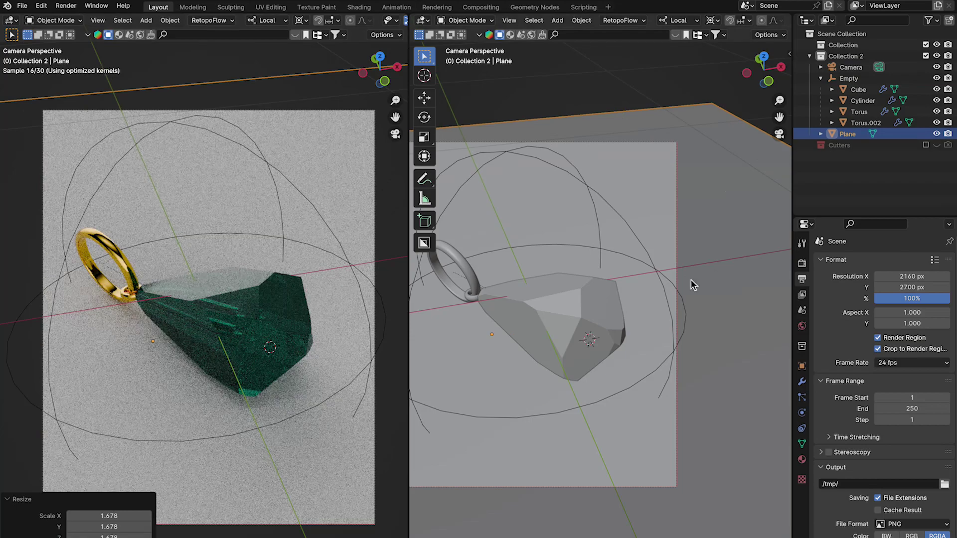
- Add a spot light at the 3D cursor and raise it along Z above the pendant
{"action": "middle_click_drag", "start_coordinate": [690, 279], "coordinate": [687, 284]}
{"action": "key", "text": "shift+a"}
{"action": "mouse_move", "coordinate": [688, 263]}
{"action": "left_click", "coordinate": [730, 286]}
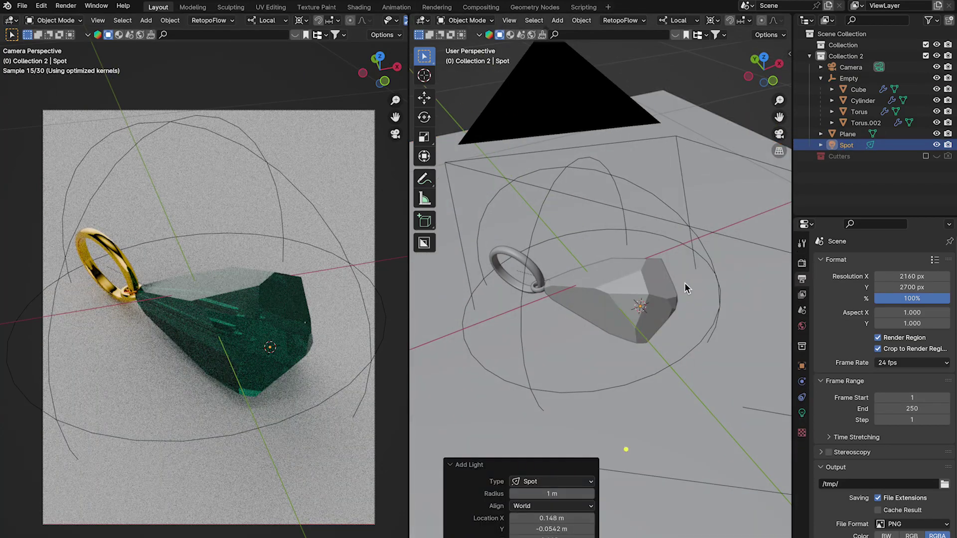
{"action": "key", "text": "g"}
{"action": "key", "text": "z"}
{"action": "left_click", "coordinate": [664, 144]}
- Reposition the spot light high above the pendant and set its radius to 0.48 m
{"action": "mouse_move", "coordinate": [665, 177]}
{"action": "middle_mouse_down"}
{"action": "mouse_move", "coordinate": [678, 162]}
{"action": "mouse_move", "coordinate": [663, 178]}
{"action": "mouse_move", "coordinate": [668, 159]}
{"action": "middle_mouse_up"}
{"action": "key", "text": "g"}
{"action": "left_click", "coordinate": [677, 132]}
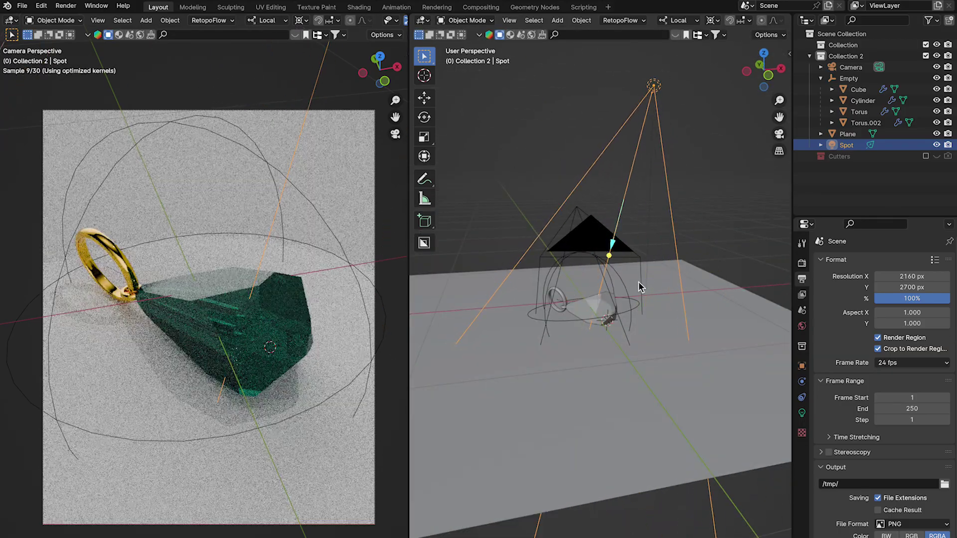
{"action": "left_click", "coordinate": [802, 413]}
{"action": "left_click_drag", "start_coordinate": [900, 355], "coordinate": [922, 355]}
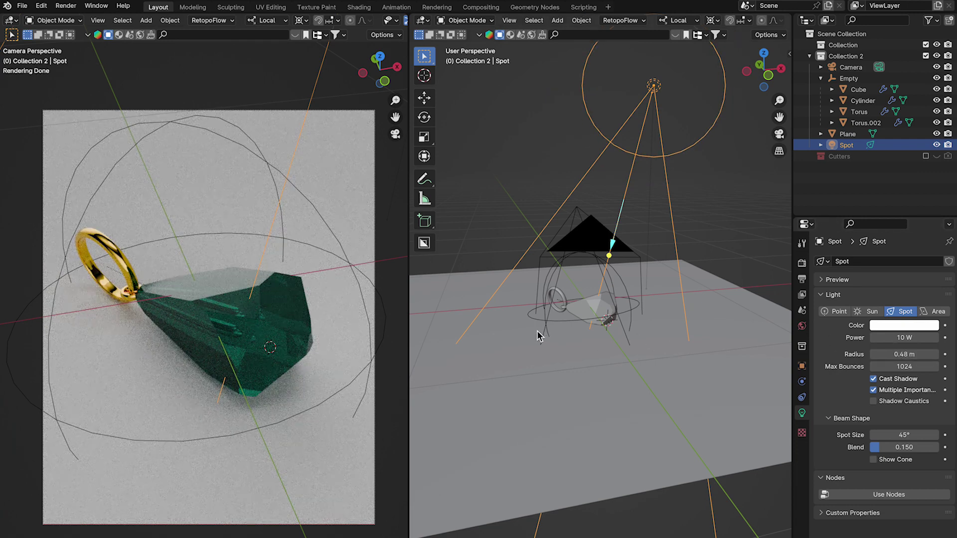
- Add an area light, raise it along Z above the pendant and scale it to 0.548
{"action": "key", "text": "shift+a"}
{"action": "mouse_move", "coordinate": [507, 184]}
{"action": "left_click", "coordinate": [557, 220]}
{"action": "key", "text": "g"}
{"action": "key", "text": "z"}
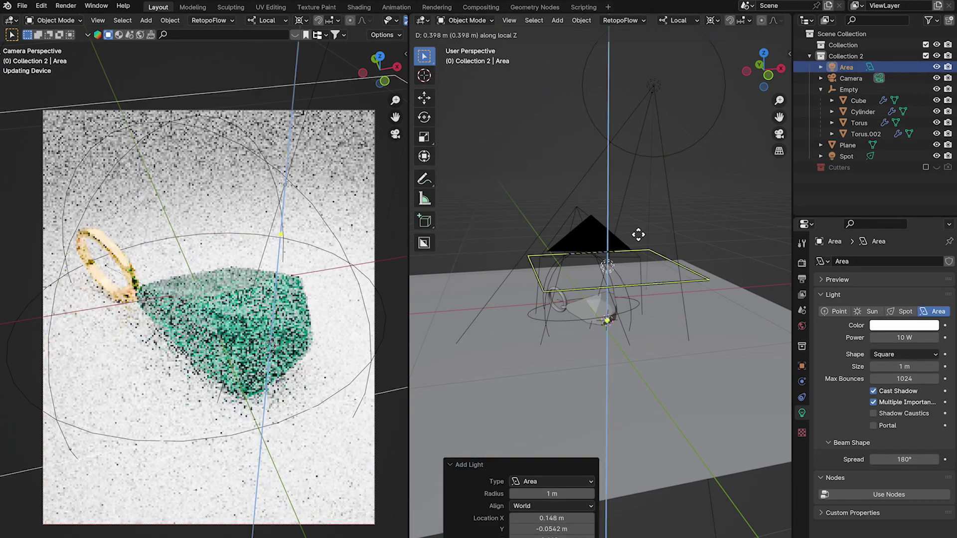
{"action": "left_click", "coordinate": [685, 215]}
{"action": "key", "text": "s"}
{"action": "left_click", "coordinate": [650, 267]}
- Set the orientation to Global and the pivot to Bounding Box Center, and scale the area light down further
{"action": "left_click", "coordinate": [676, 20]}
{"action": "left_click", "coordinate": [659, 55]}
{"action": "left_click", "coordinate": [712, 20]}
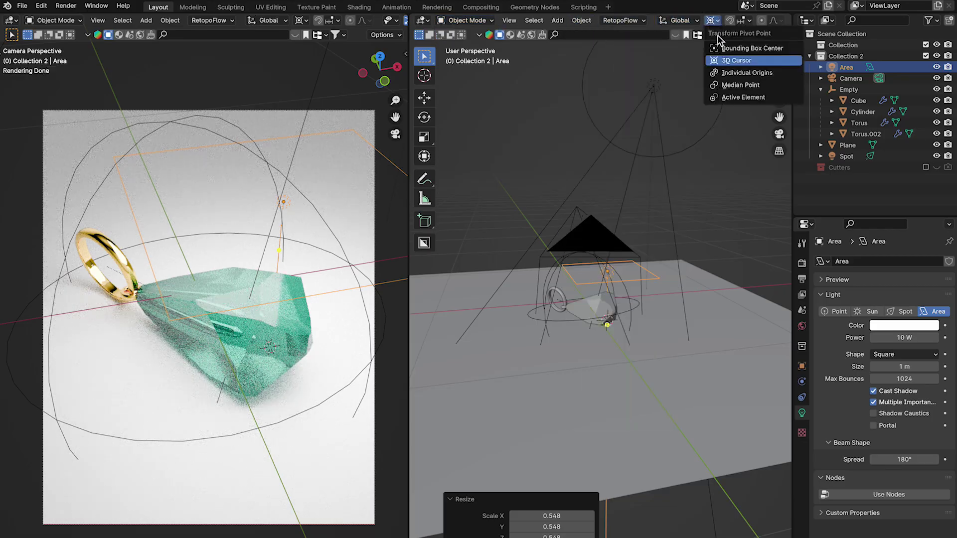
{"action": "left_click", "coordinate": [718, 47]}
{"action": "key", "text": "s"}
{"action": "left_click", "coordinate": [641, 275]}
- In front view, rotate the area light 43.6°, move it up beside the pendant and set its power to 1.6 W
{"action": "key", "text": "KP_1"}
{"action": "key", "text": "r"}
{"action": "left_click", "coordinate": [652, 303]}
{"action": "key", "text": "g"}
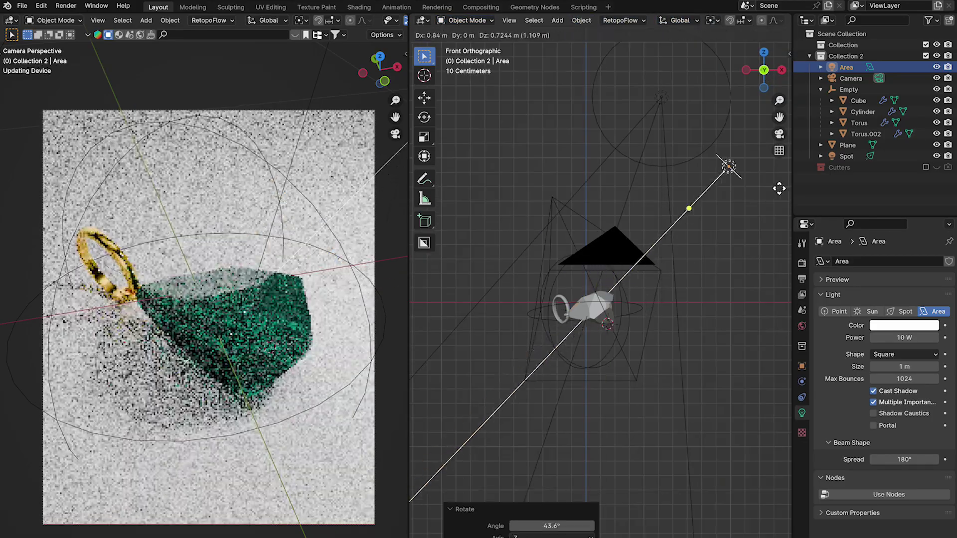
{"action": "left_click", "coordinate": [799, 160]}
{"action": "left_click_drag", "start_coordinate": [907, 338], "coordinate": [882, 338]}
- Duplicate the area light to the opposite side of the pendant and rotate the copy to face it
{"action": "key", "text": "shift+d"}
{"action": "left_click", "coordinate": [520, 313]}
{"action": "key", "text": "r"}
{"action": "left_click", "coordinate": [705, 209]}
{"action": "middle_click_drag", "start_coordinate": [705, 214], "coordinate": [596, 297]}
{"action": "key", "text": "KP_1"}
{"action": "key", "text": "g"}
{"action": "left_click", "coordinate": [479, 304]}
- In top view, rotate the original area light toward the pendant and move it about -1.64 m in X and -0.81 m in Y
{"action": "middle_click_drag", "start_coordinate": [479, 305], "coordinate": [525, 319]}
{"action": "left_click", "coordinate": [423, 21]}
{"action": "left_click", "coordinate": [443, 48]}
{"action": "left_click", "coordinate": [721, 290]}
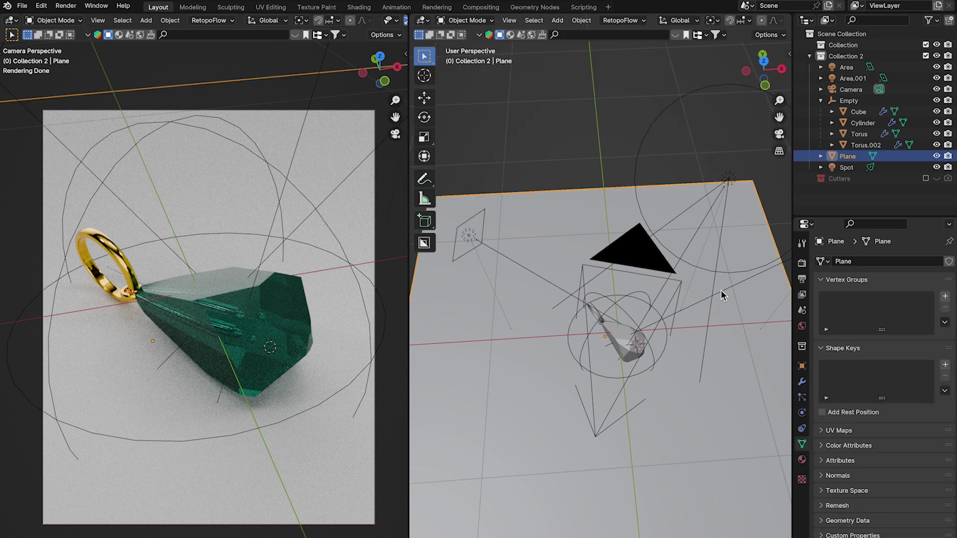
{"action": "middle_click_drag", "start_coordinate": [721, 291], "coordinate": [725, 244]}
{"action": "left_click", "coordinate": [760, 299]}
{"action": "key", "text": "KP_7"}
{"action": "key", "text": "r"}
{"action": "left_click", "coordinate": [686, 191]}
{"action": "key", "text": "g"}
{"action": "left_click", "coordinate": [458, 315]}
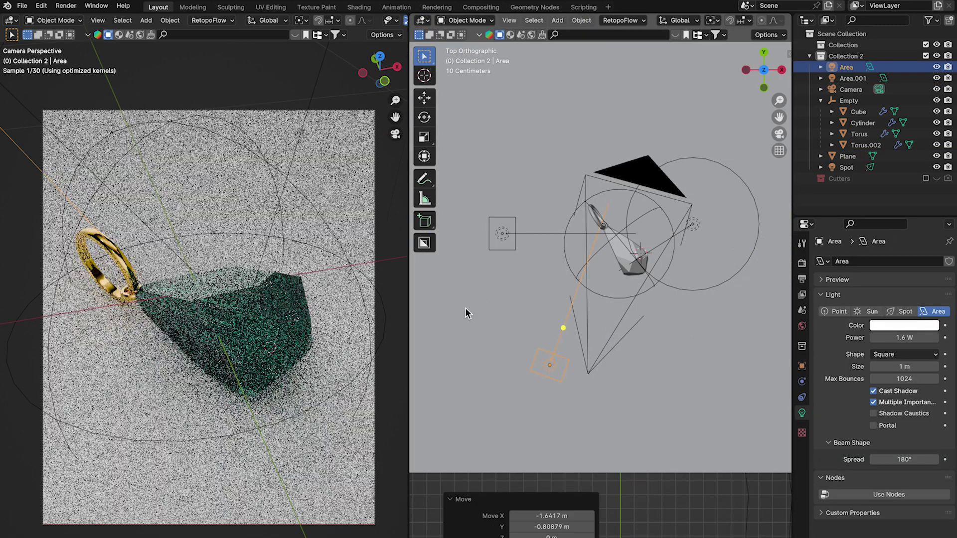
- Open the World shader nodes, add a Mapping node to the HDR environment texture and set its Z rotation to 63.4°
{"action": "left_click", "coordinate": [423, 21]}
{"action": "left_click", "coordinate": [454, 123]}
{"action": "left_click", "coordinate": [458, 20]}
{"action": "left_click", "coordinate": [456, 61]}
{"action": "scroll", "coordinate": [549, 220], "scroll_direction": "up", "scroll_amount": 2}
{"action": "key", "text": "ctrl+t"}
{"action": "left_click_drag", "start_coordinate": [499, 358], "coordinate": [479, 377]}
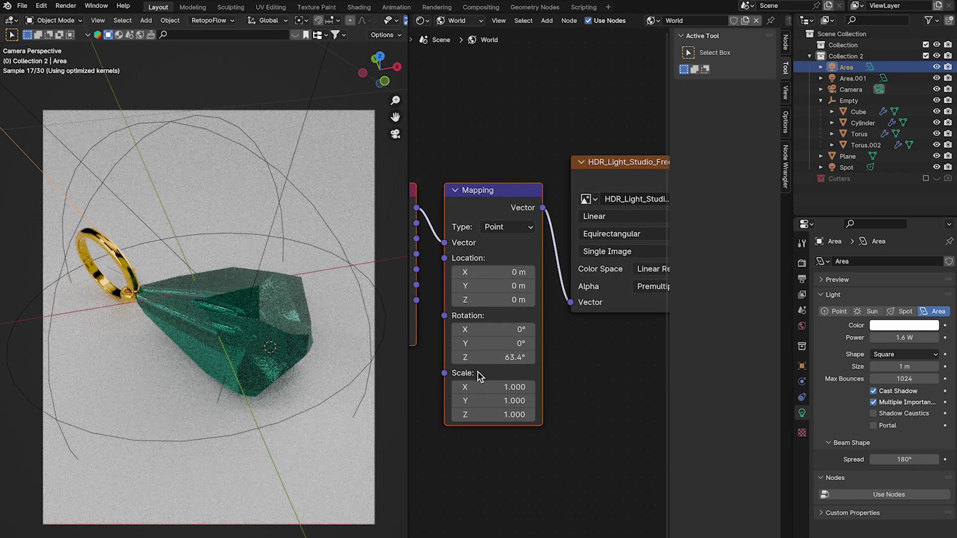
- Adjust the green base color of the gem's material
{"action": "left_click", "coordinate": [297, 346]}
{"action": "scroll", "coordinate": [549, 351], "scroll_direction": "up", "scroll_amount": 1}
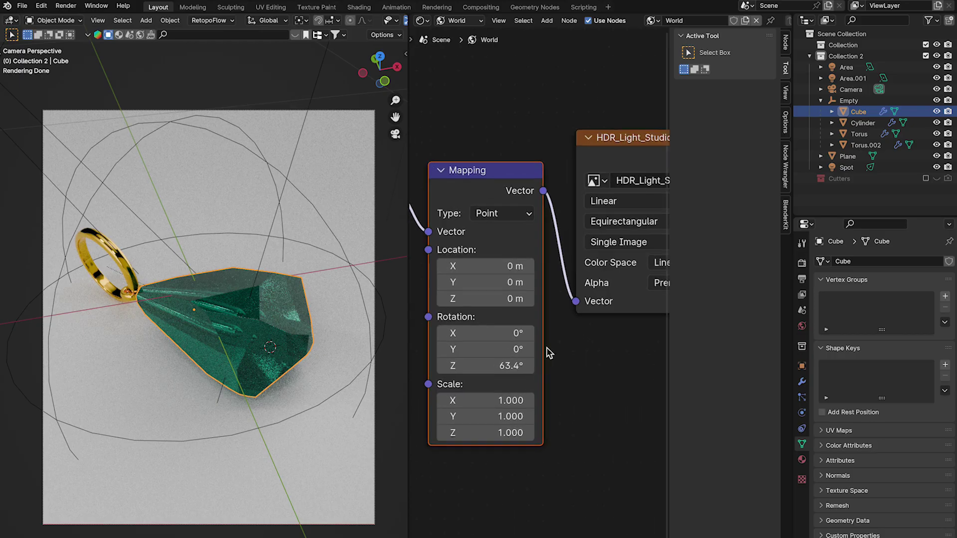
{"action": "left_click", "coordinate": [802, 459]}
{"action": "left_click", "coordinate": [892, 379]}
{"action": "left_click_drag", "start_coordinate": [865, 219], "coordinate": [858, 217]}
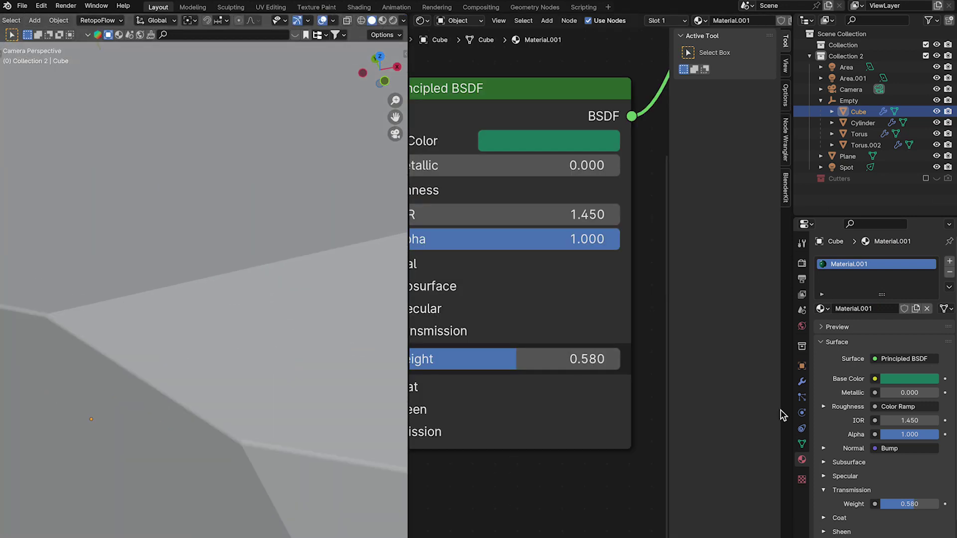
- Set the amount of the gem's Bevel modifier to 0.0106 m
{"action": "left_click", "coordinate": [802, 382]}
{"action": "left_click_drag", "start_coordinate": [908, 323], "coordinate": [940, 324]}
{"action": "scroll", "coordinate": [299, 378], "scroll_direction": "down", "scroll_amount": 10}
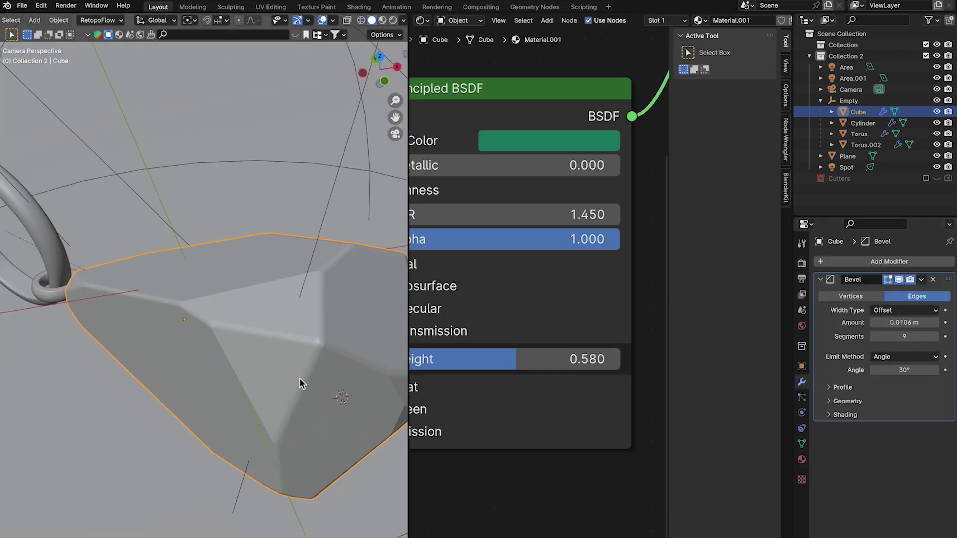
- Set the gem's Bevel modifier to an amount of 0.0013 m with 10 segments and preview it in rendered shading
{"action": "scroll", "coordinate": [299, 378], "scroll_direction": "up", "scroll_amount": 2}
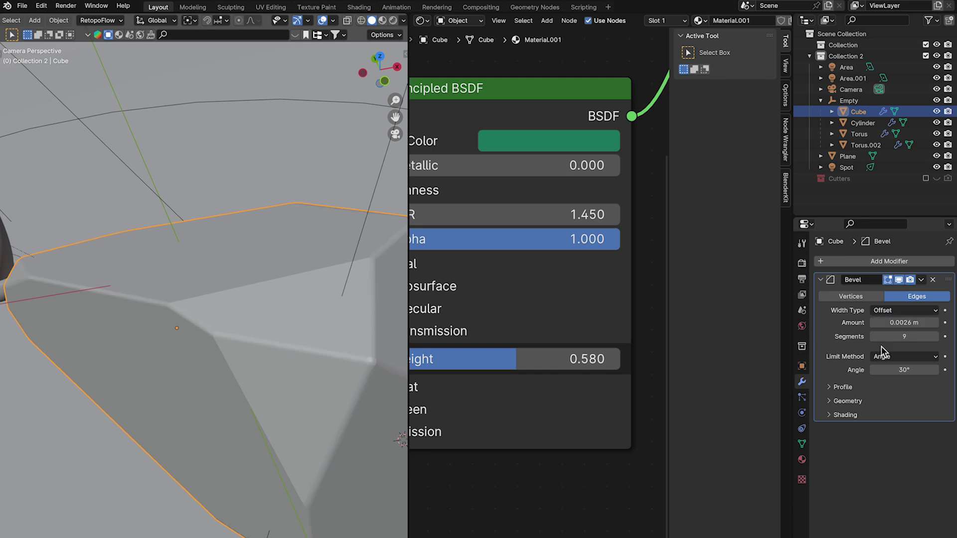
{"action": "key", "text": "Return"}
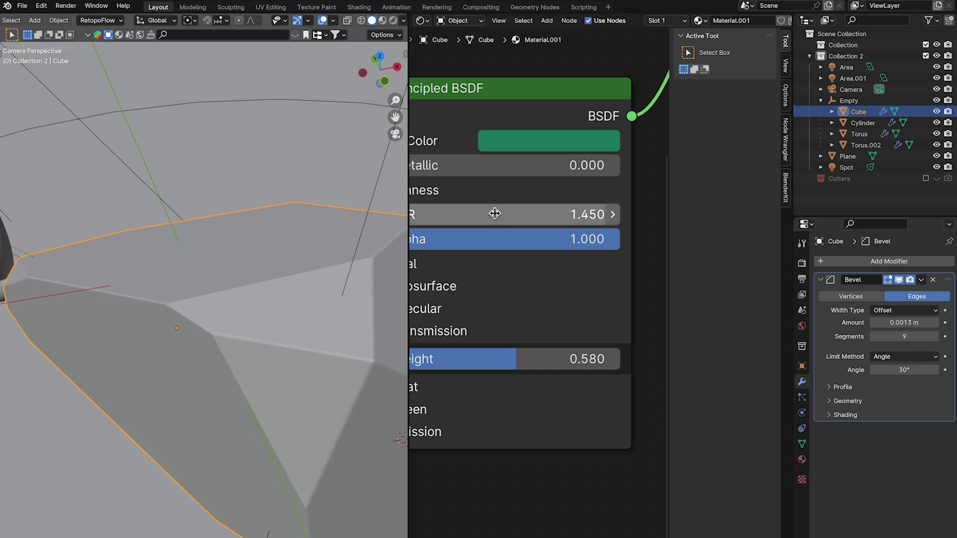
{"action": "left_click", "coordinate": [393, 20]}
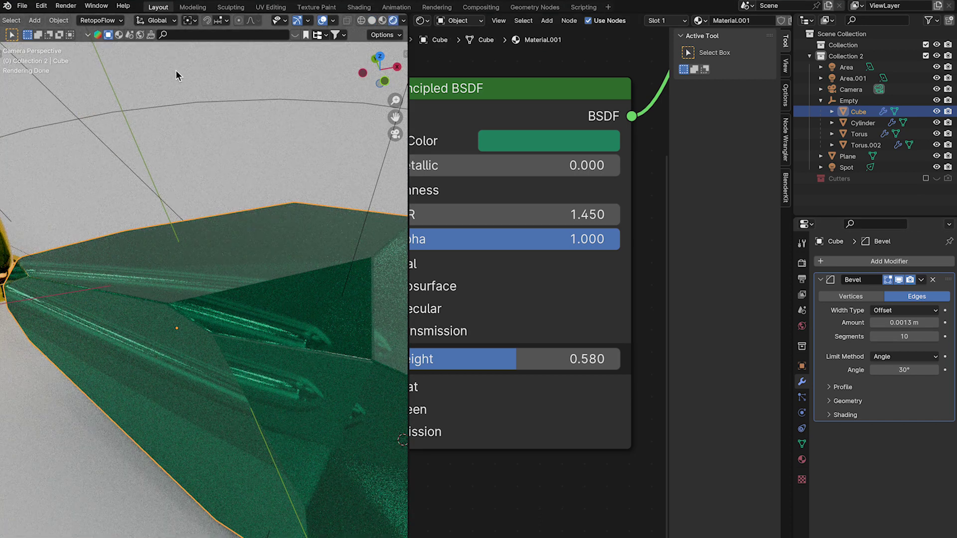
- Render the image and examine the gem's facets, sharpened edges and gold rings up close in the result
{"action": "left_click", "coordinate": [65, 6]}
{"action": "left_click", "coordinate": [74, 19]}
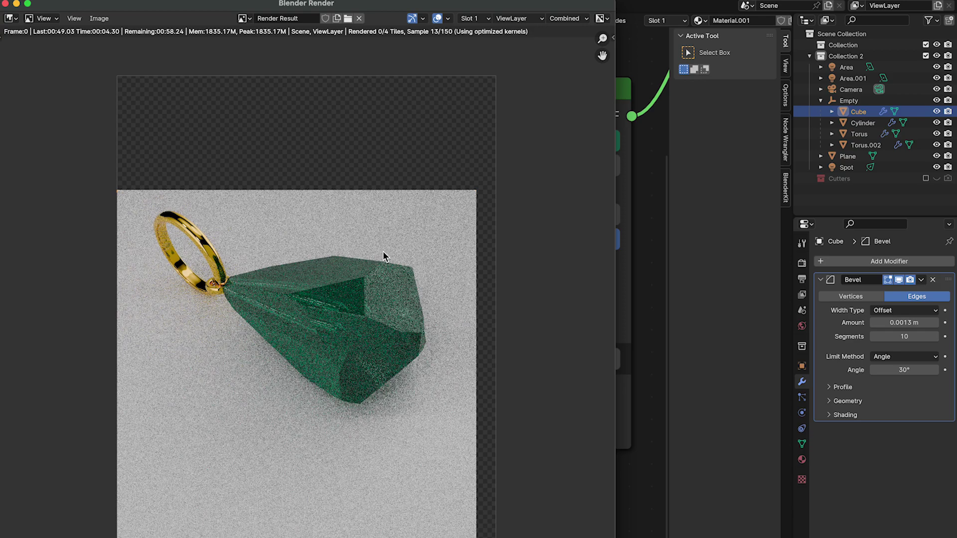
{"action": "scroll", "coordinate": [362, 377], "scroll_direction": "up", "scroll_amount": 3}
{"action": "middle_click_drag", "start_coordinate": [362, 376], "coordinate": [376, 355]}
{"action": "scroll", "coordinate": [380, 342], "scroll_direction": "down", "scroll_amount": 2}
{"action": "scroll", "coordinate": [363, 312], "scroll_direction": "up", "scroll_amount": 1}
{"action": "scroll", "coordinate": [363, 312], "scroll_direction": "up", "scroll_amount": 4}
{"action": "scroll", "coordinate": [378, 343], "scroll_direction": "down", "scroll_amount": 4}
{"action": "scroll", "coordinate": [386, 332], "scroll_direction": "down", "scroll_amount": 1}
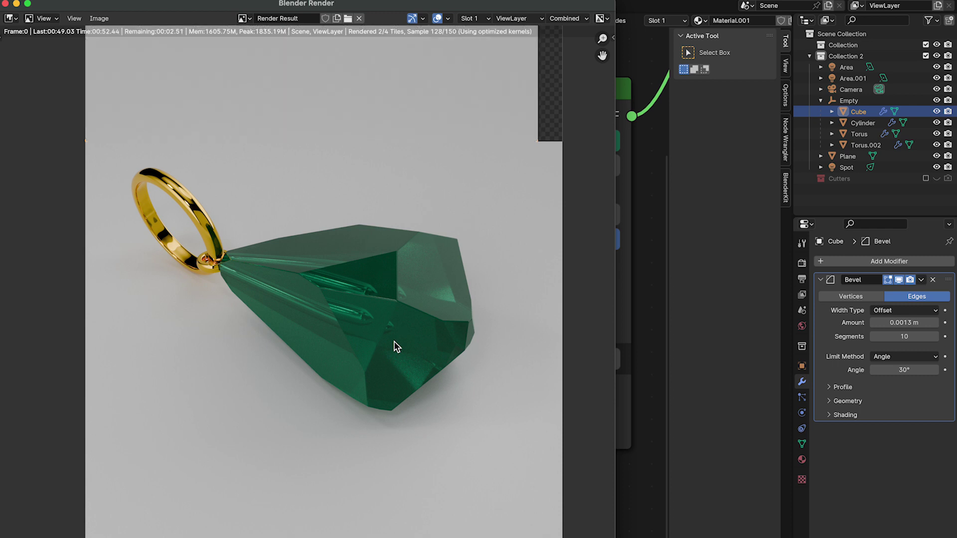
{"action": "key", "text": "F12"}
{"action": "scroll", "coordinate": [201, 174], "scroll_direction": "down", "scroll_amount": 3}
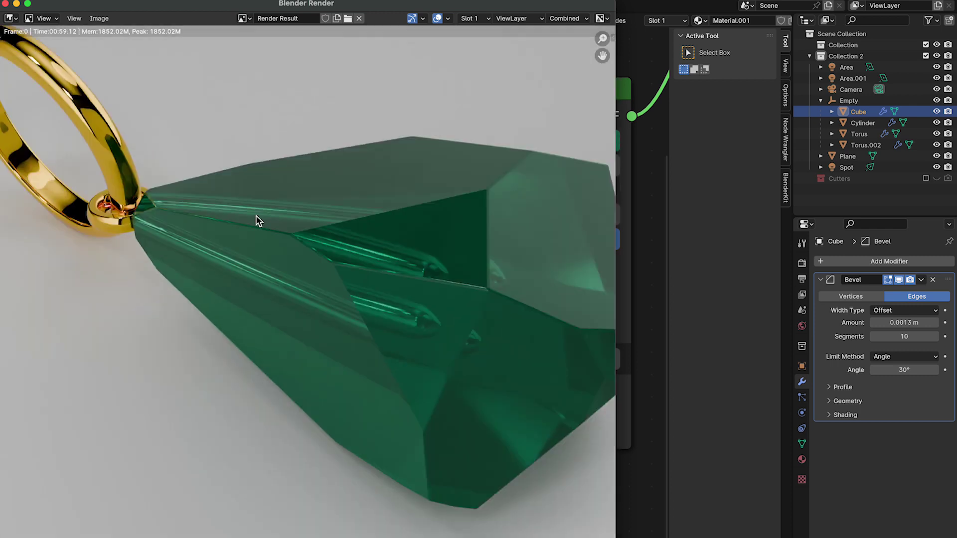
{"action": "scroll", "coordinate": [234, 213], "scroll_direction": "down", "scroll_amount": 5}
{"action": "scroll", "coordinate": [178, 234], "scroll_direction": "up", "scroll_amount": 1}
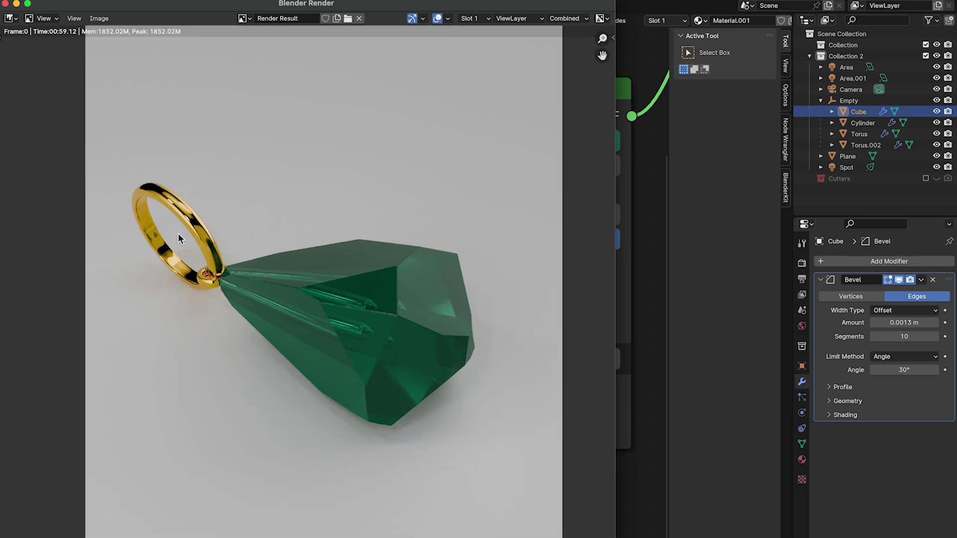
{"action": "scroll", "coordinate": [178, 233], "scroll_direction": "up", "scroll_amount": 7}
{"action": "scroll", "coordinate": [461, 349], "scroll_direction": "down", "scroll_amount": 8}
{"action": "scroll", "coordinate": [340, 282], "scroll_direction": "up", "scroll_amount": 1}
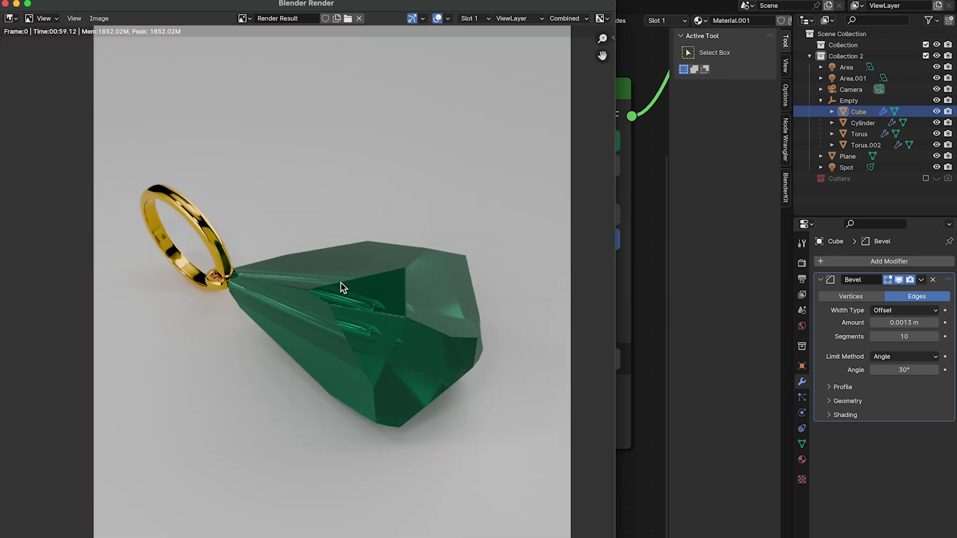
- Close the render result and give the floor plane a new material
{"action": "key", "text": "Escape"}
{"action": "left_click", "coordinate": [375, 122]}
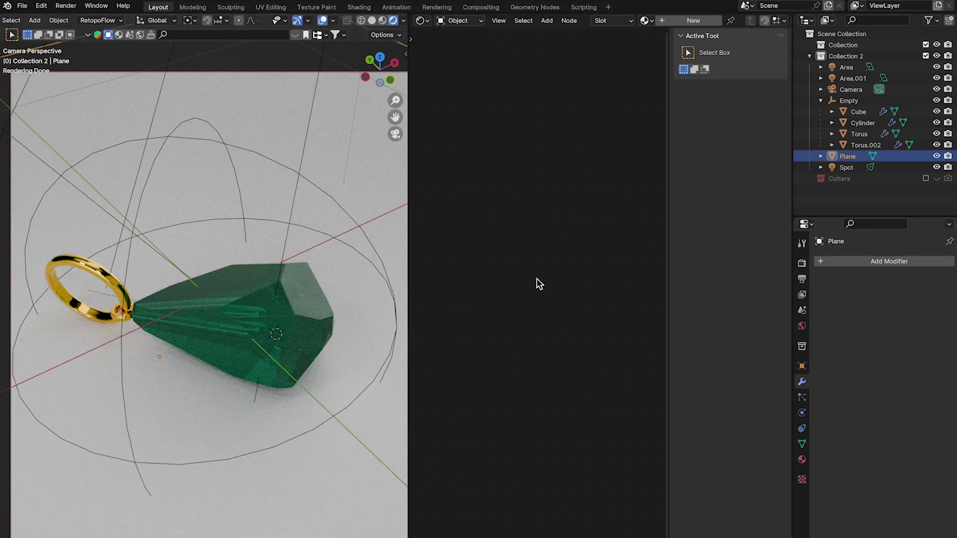
{"action": "left_click", "coordinate": [802, 459]}
{"action": "left_click", "coordinate": [882, 309]}
- Set the plane material's base color to a warm off-white and its roughness to 0.145
{"action": "scroll", "coordinate": [573, 274], "scroll_direction": "up", "scroll_amount": 3}
{"action": "left_click", "coordinate": [573, 223]}
{"action": "left_click_drag", "start_coordinate": [595, 477], "coordinate": [622, 476]}
{"action": "left_click_drag", "start_coordinate": [549, 459], "coordinate": [569, 459]}
{"action": "left_click_drag", "start_coordinate": [527, 265], "coordinate": [453, 265]}
{"action": "left_click", "coordinate": [514, 488]}
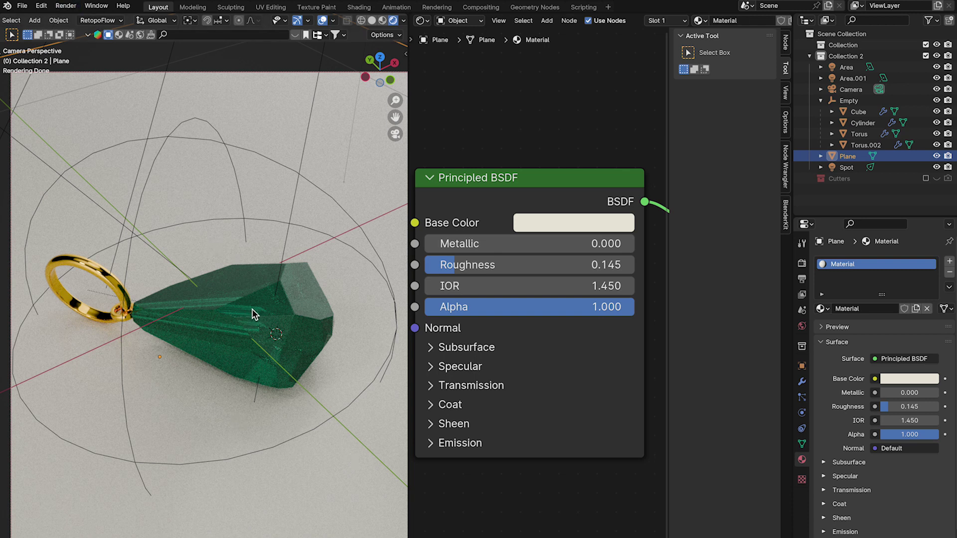
- Render the image from the camera view with the cream-colored floor
{"action": "left_click", "coordinate": [65, 6]}
{"action": "left_click", "coordinate": [92, 18]}
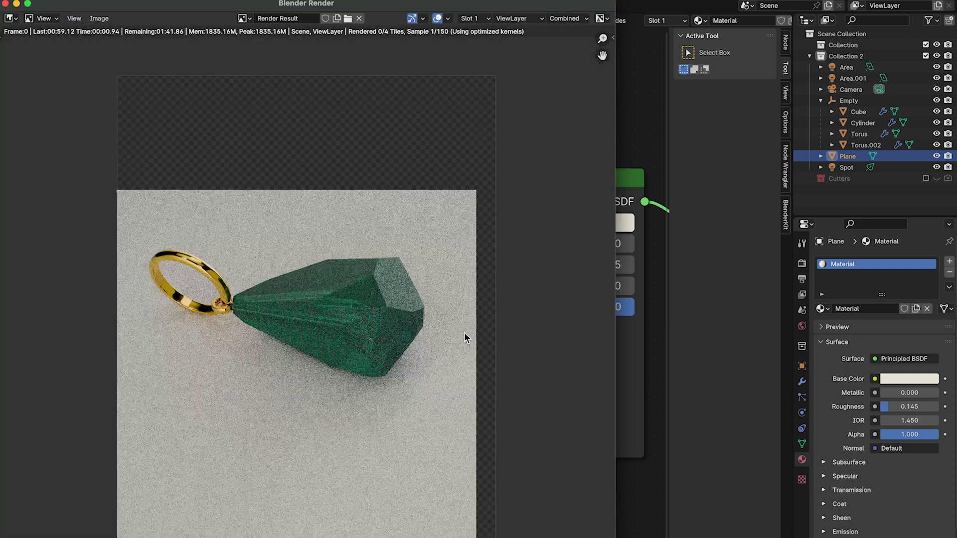